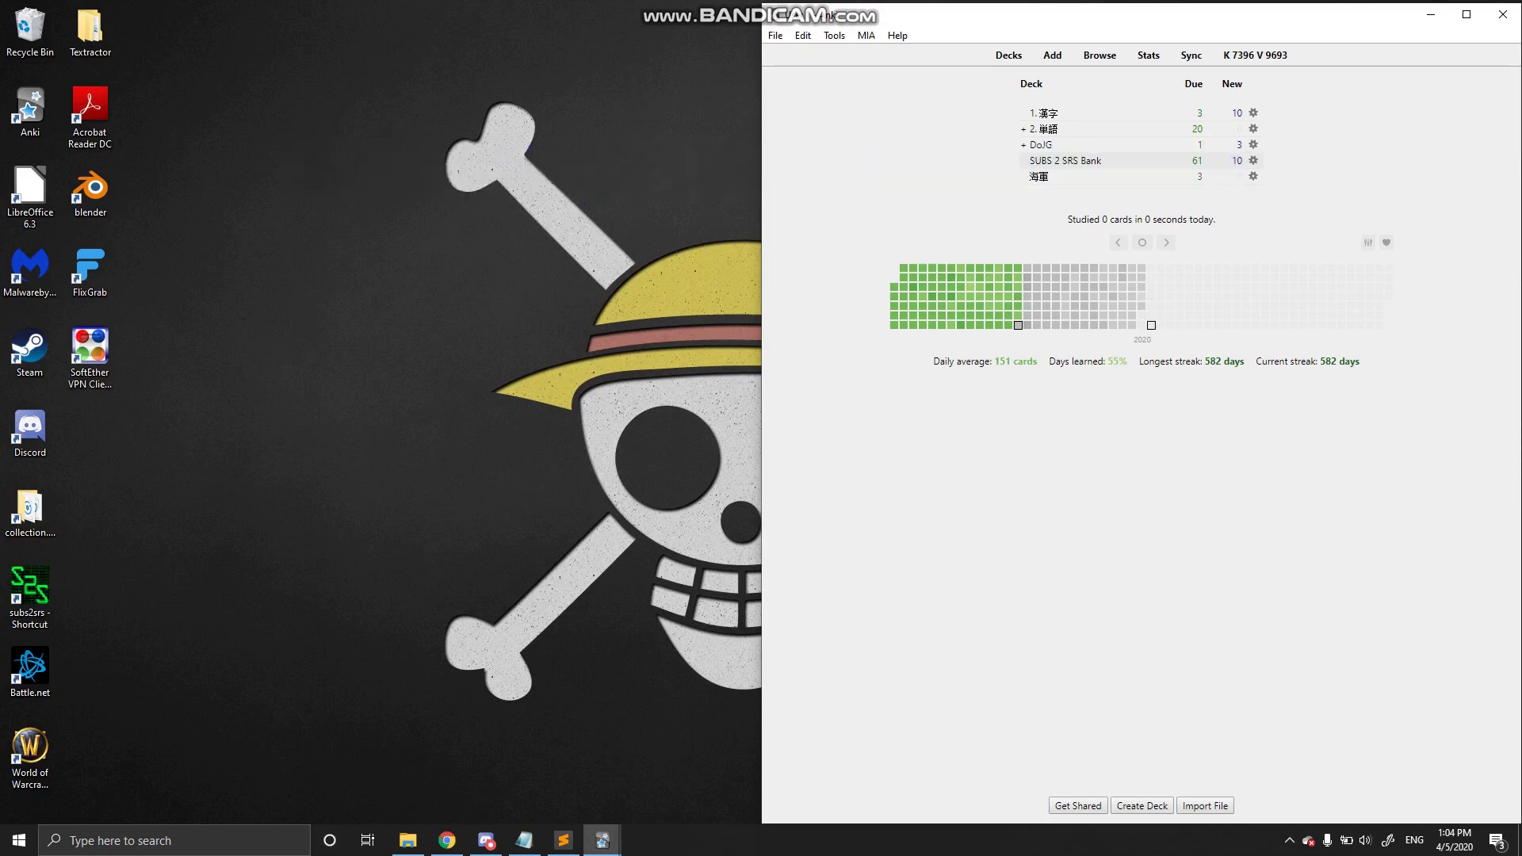
- Switch to Chrome and review the "Pick a show" and "Get the Subtitles" sections of the Let's Learn Japanese deep dive guide
{"action": "left_click", "coordinate": [447, 840]}
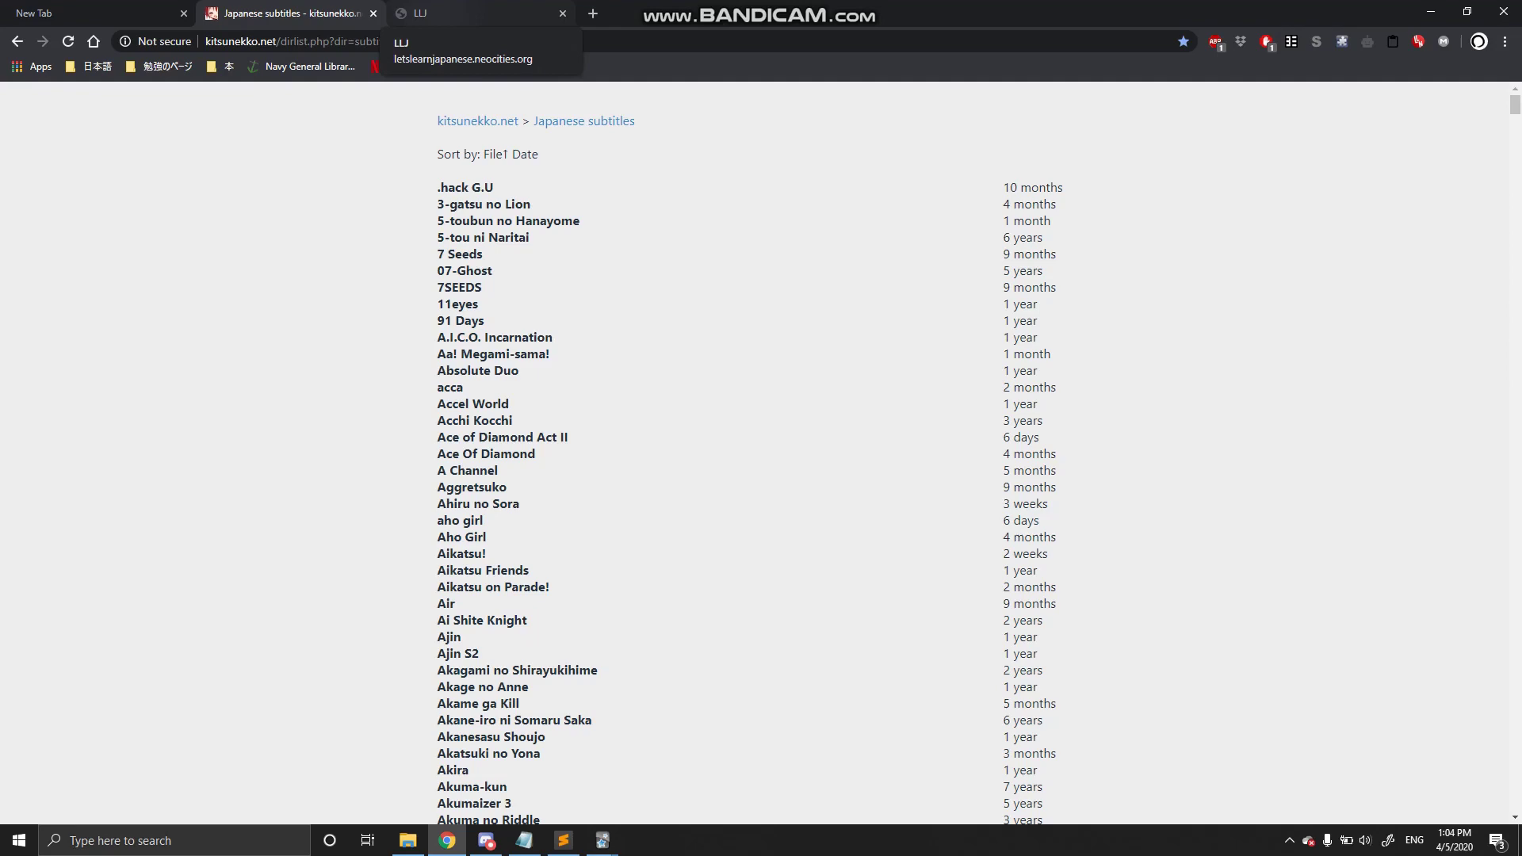
{"action": "left_click", "coordinate": [460, 14]}
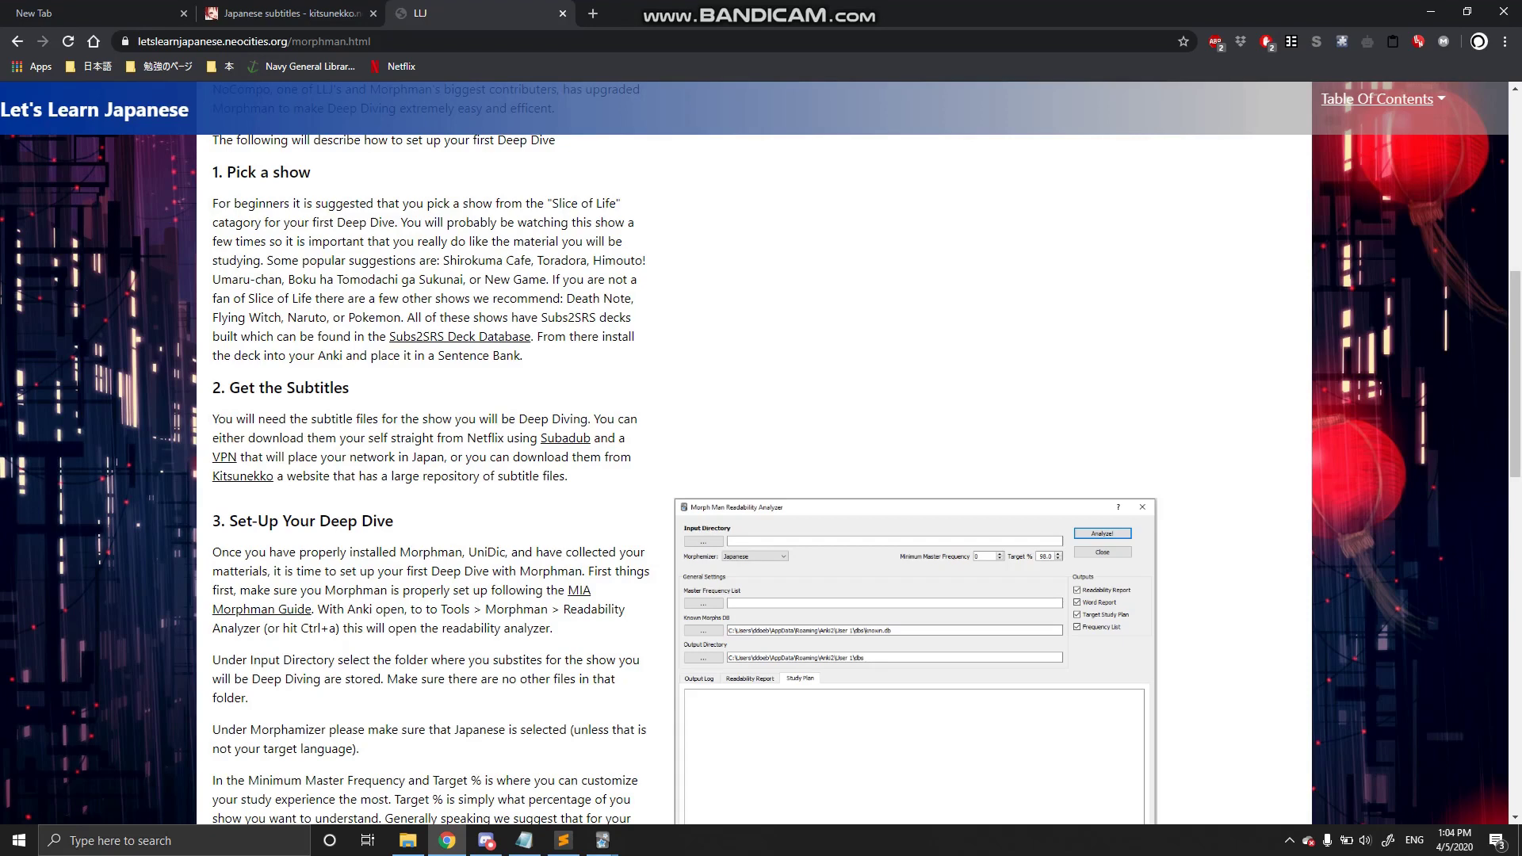
{"action": "left_click_drag", "start_coordinate": [226, 172], "coordinate": [311, 172]}
{"action": "left_click", "coordinate": [314, 174]}
{"action": "left_click_drag", "start_coordinate": [230, 388], "coordinate": [350, 388]}
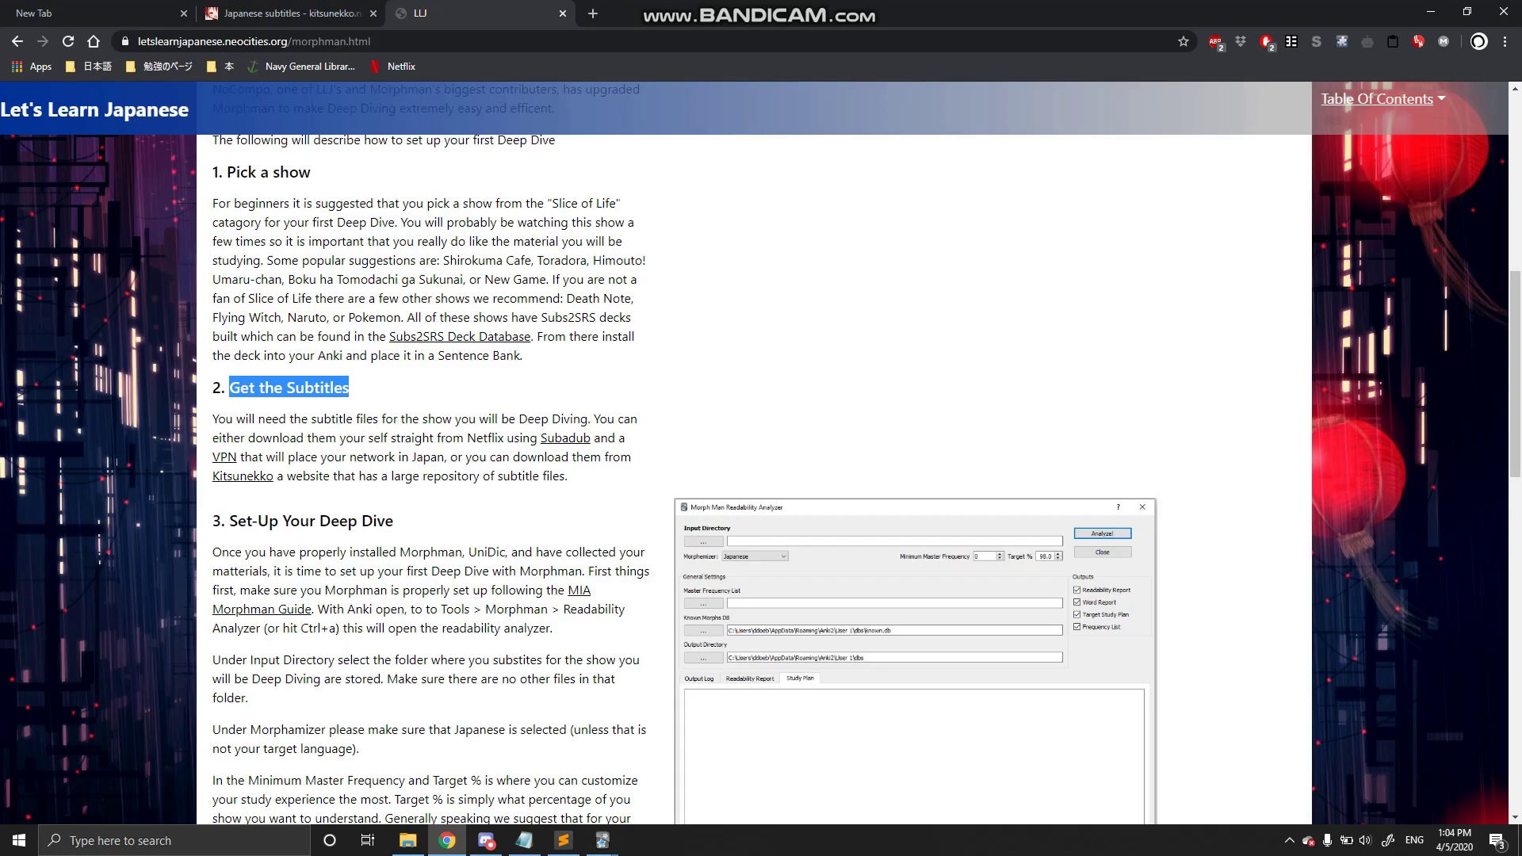
{"action": "left_click", "coordinate": [373, 389]}
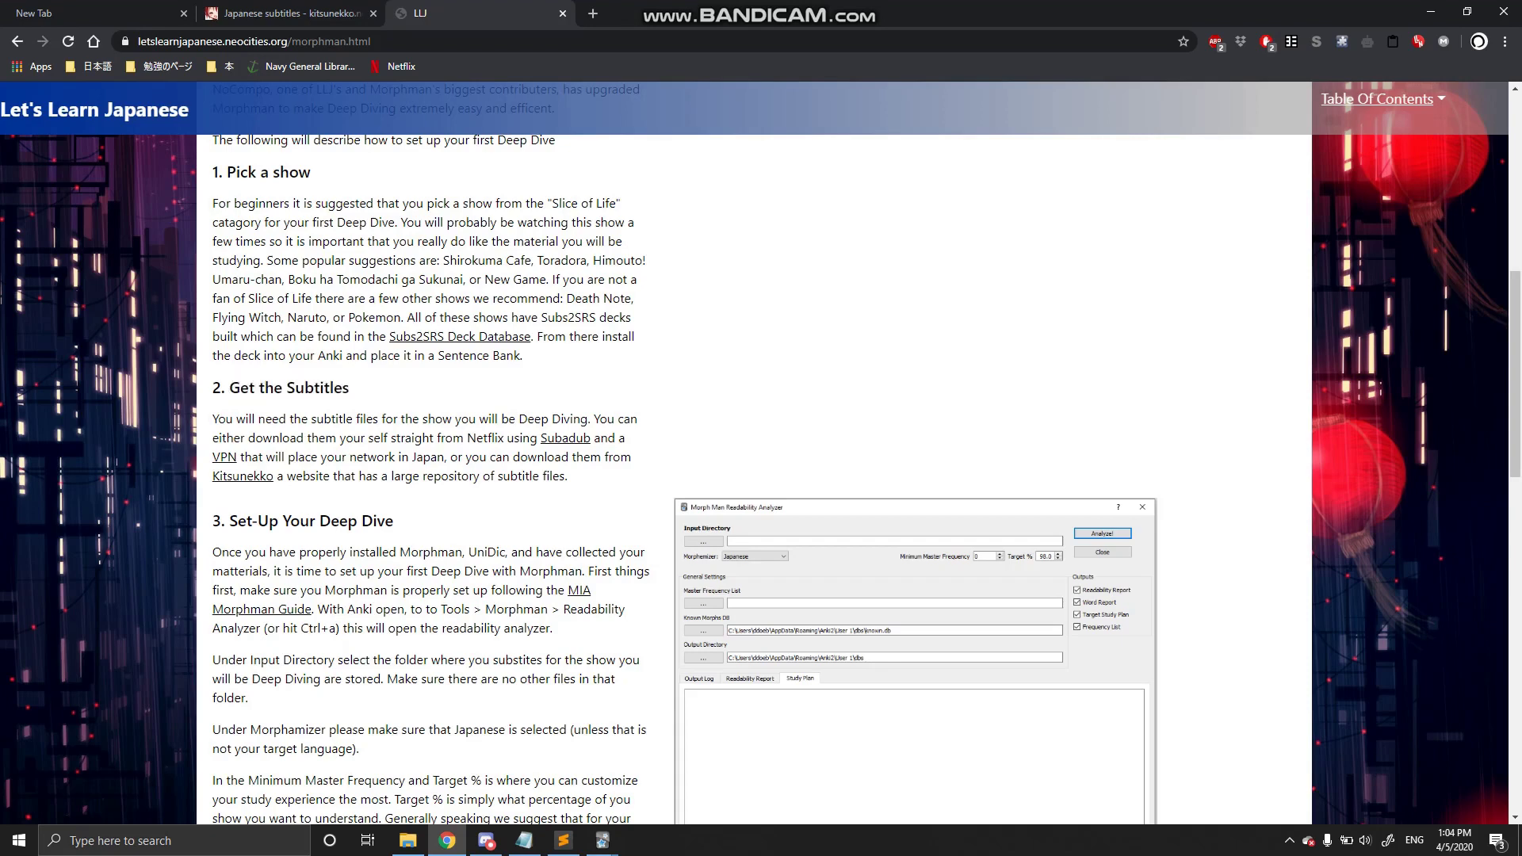
- Look through the Japanese subtitles list on kitsunekko.net and return to its beginning
{"action": "left_click", "coordinate": [298, 13]}
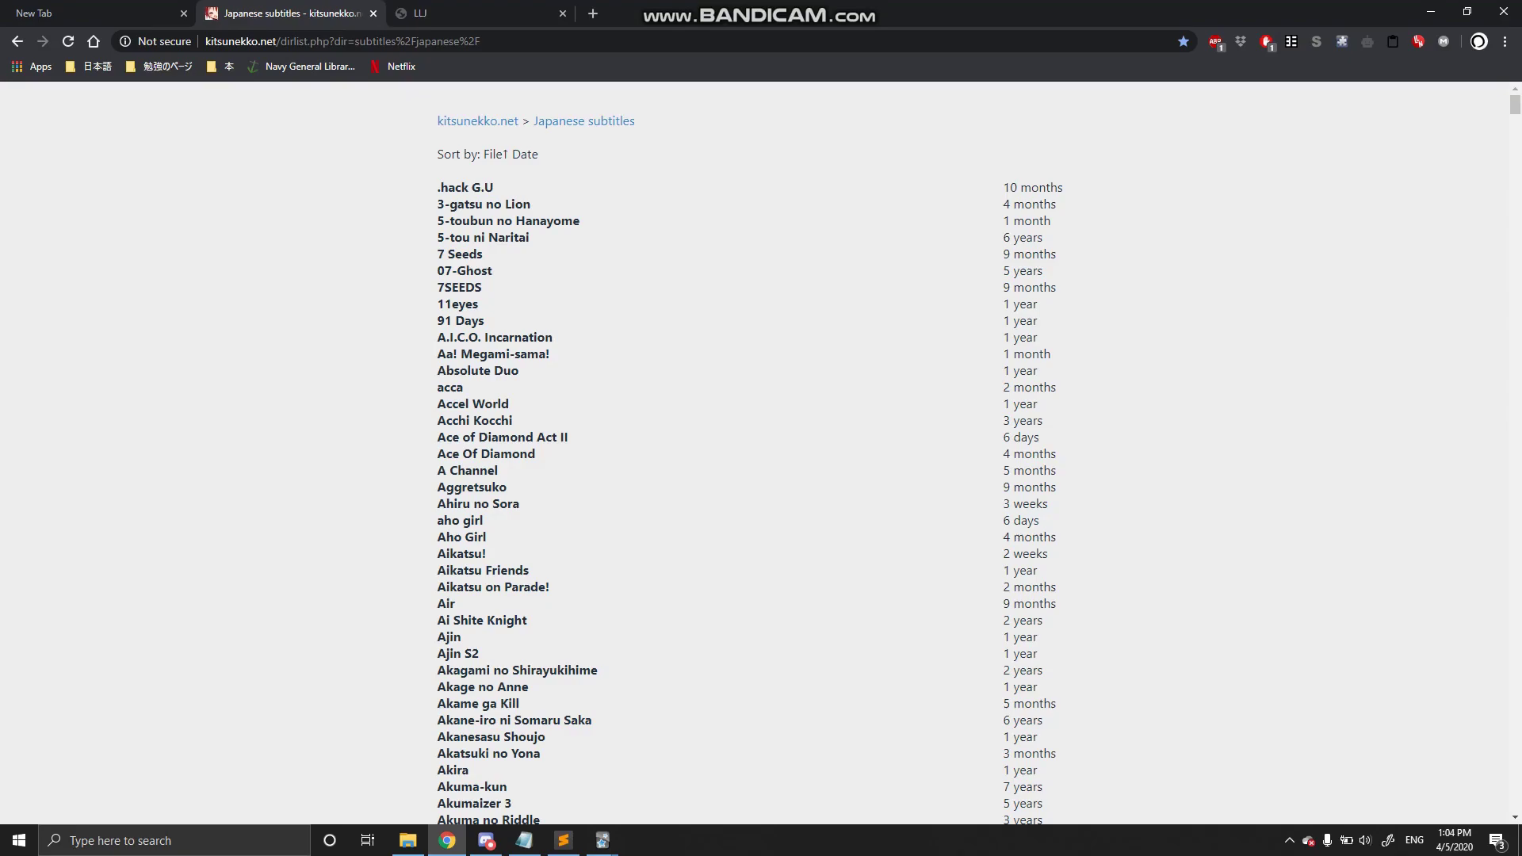
{"action": "triple_click", "coordinate": [460, 254]}
{"action": "scroll", "coordinate": [754, 329], "scroll_direction": "down", "scroll_amount": 20}
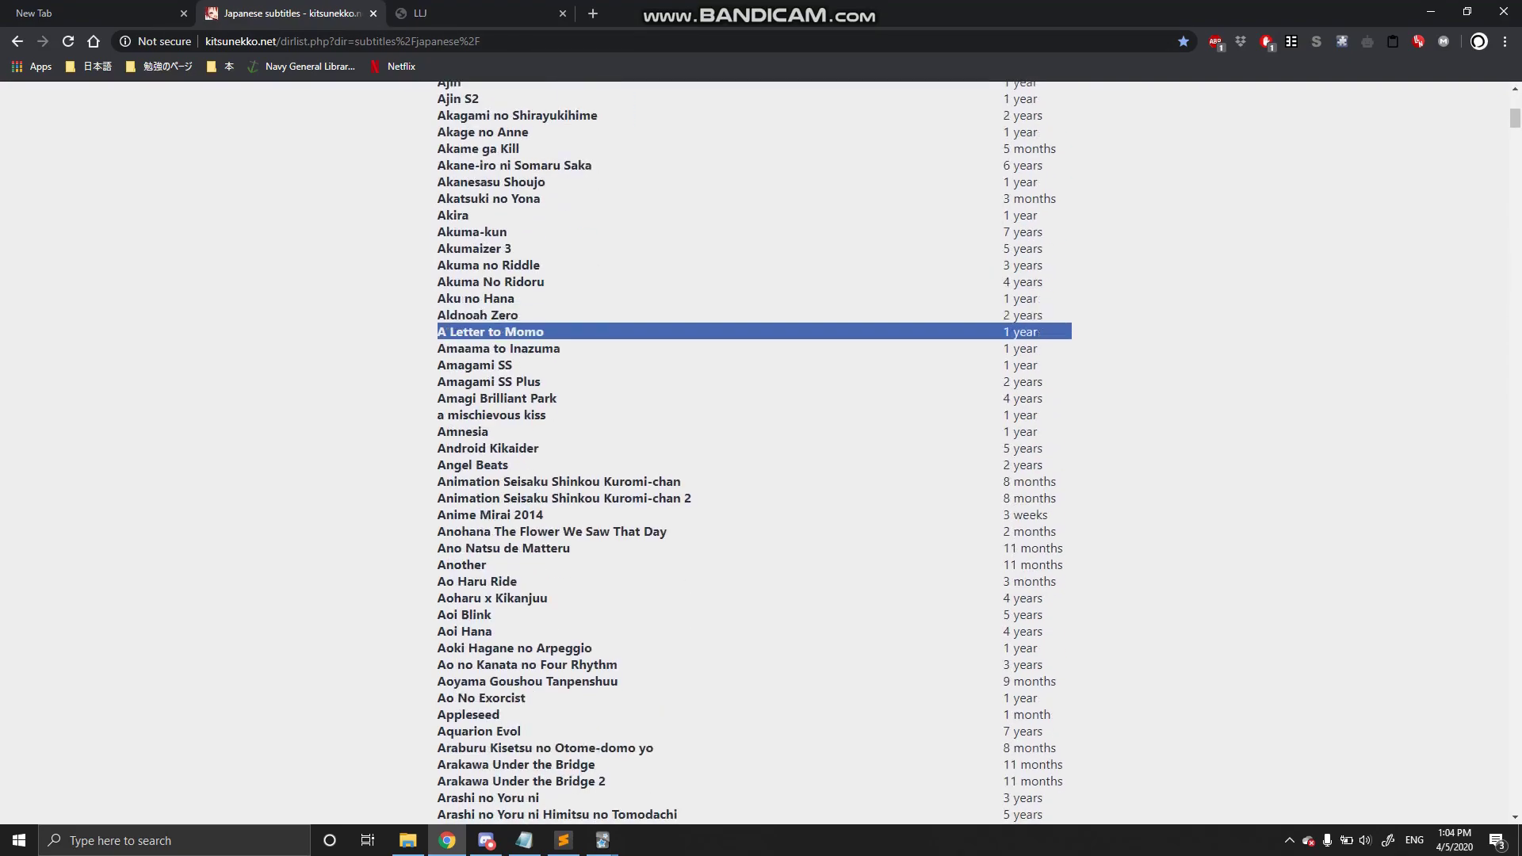
{"action": "scroll", "coordinate": [753, 329], "scroll_direction": "up", "scroll_amount": 9}
{"action": "scroll", "coordinate": [753, 452], "scroll_direction": "up", "scroll_amount": 20}
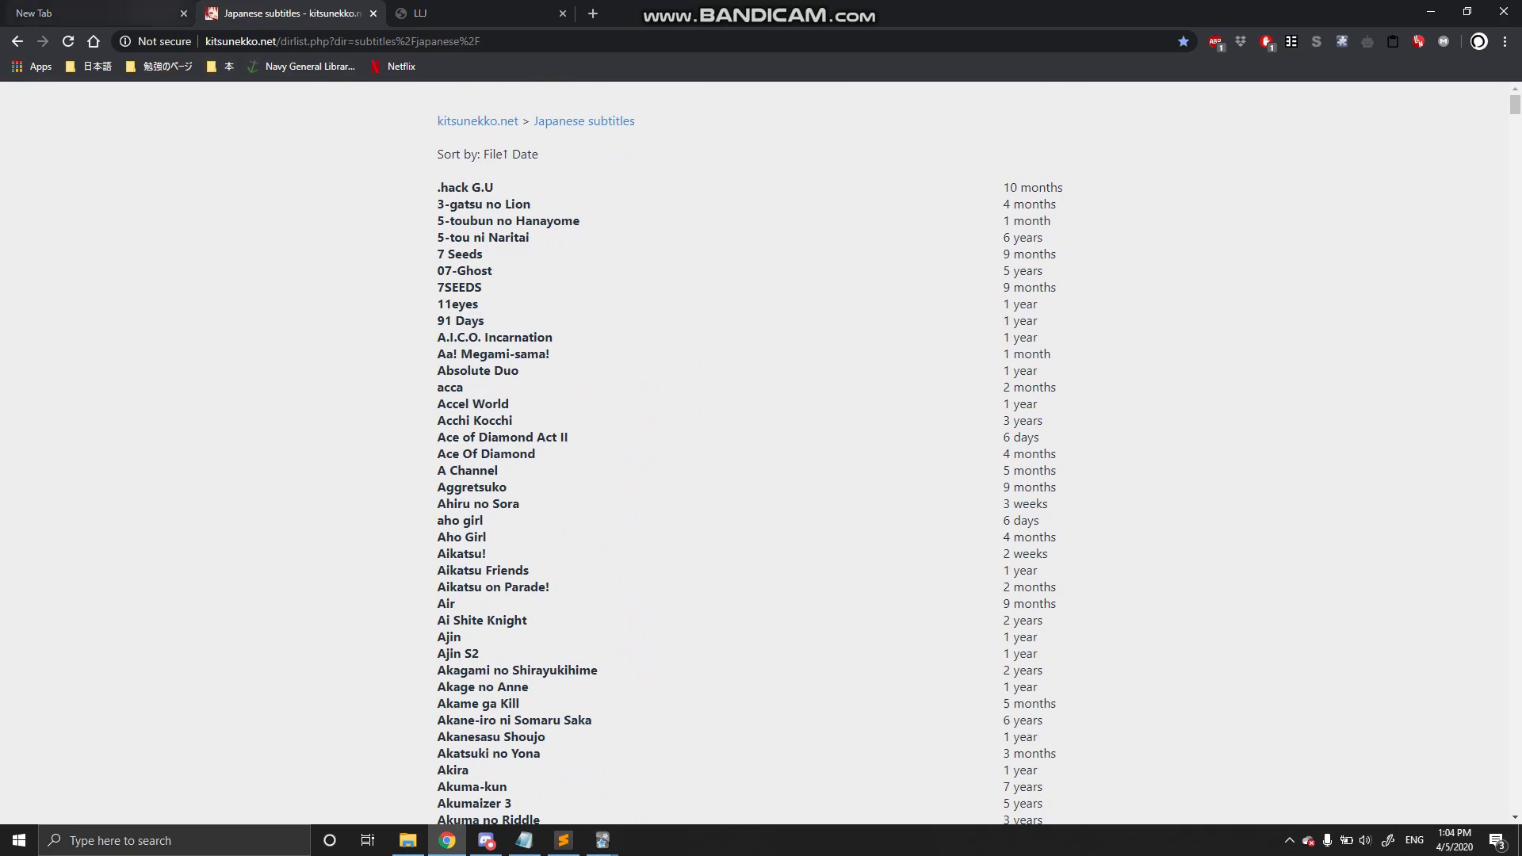
- Connect the Urban VPN browser extension to Japan from the empty Google page
{"action": "left_click", "coordinate": [126, 14]}
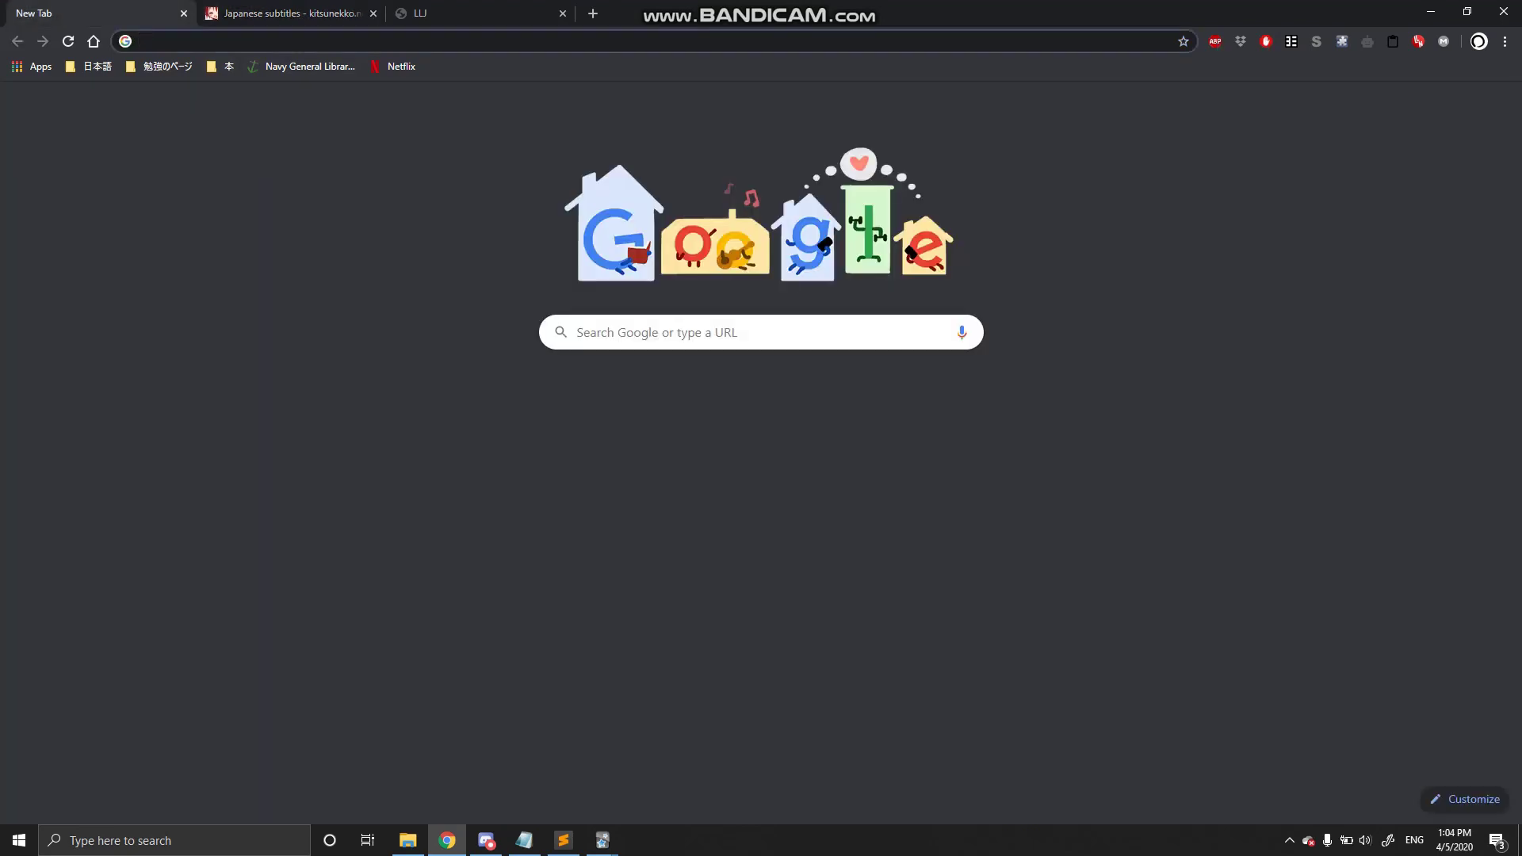
{"action": "left_click", "coordinate": [1368, 41]}
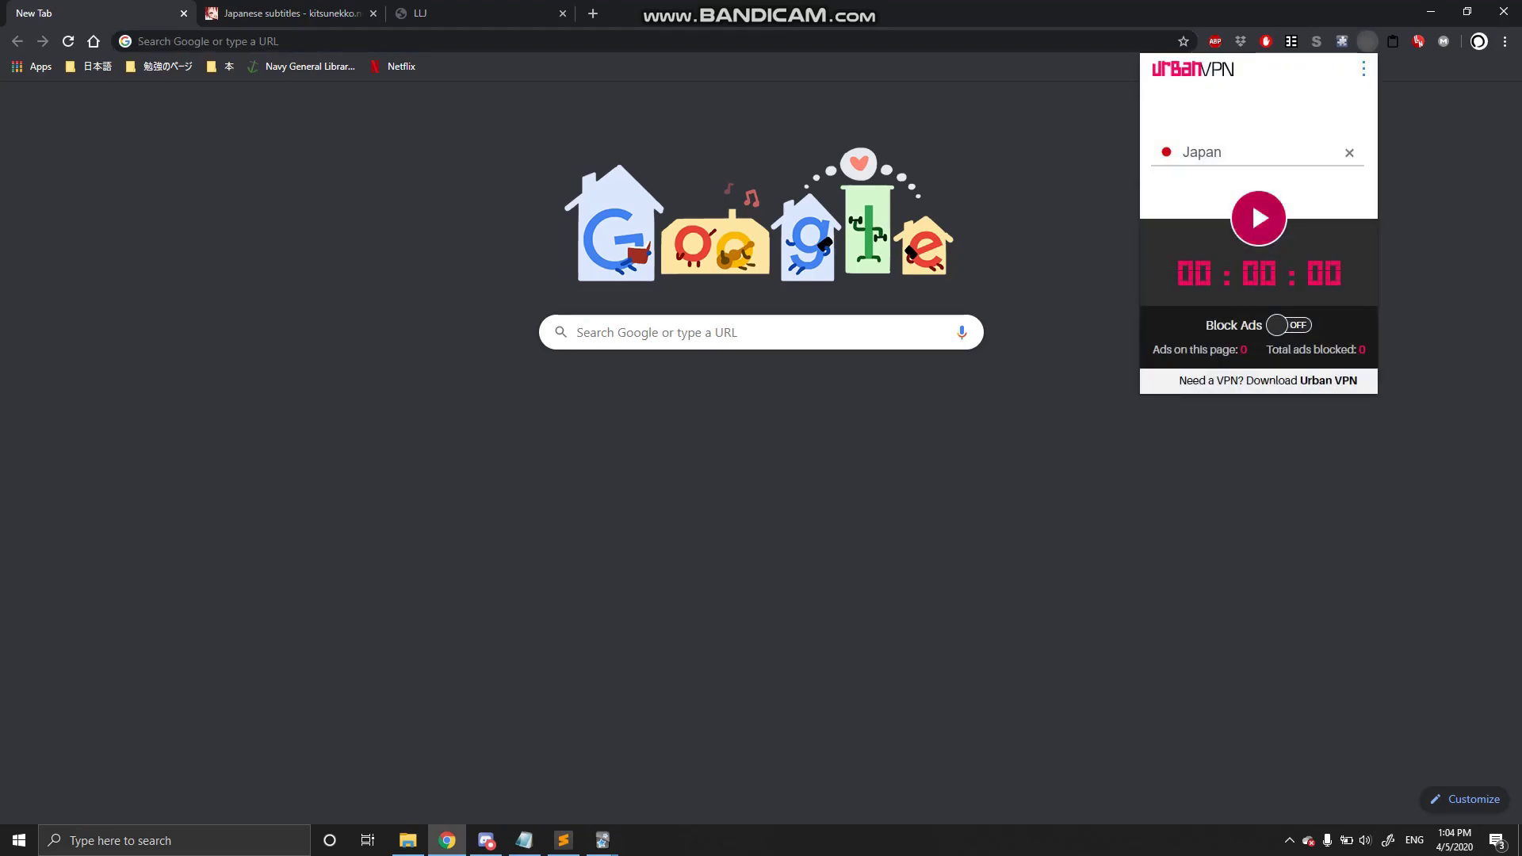
{"action": "left_click", "coordinate": [1258, 217]}
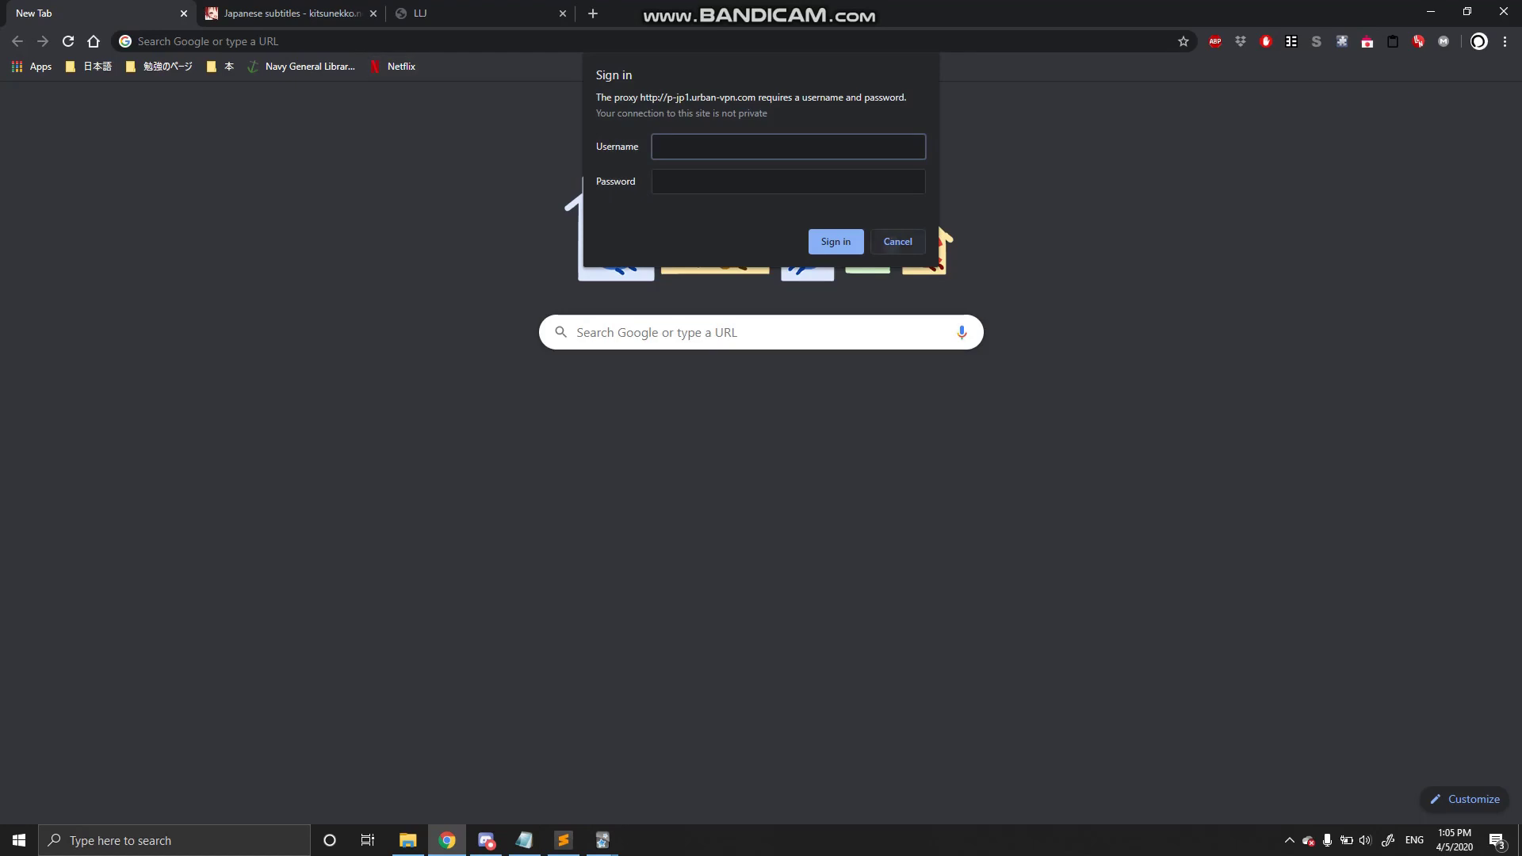
- Open Netflix with the yellow creature profile, start 痛いのは嫌なので防御力に極振りしたいと思います。 from the popular titles, and pause it
{"action": "left_click", "coordinate": [390, 66]}
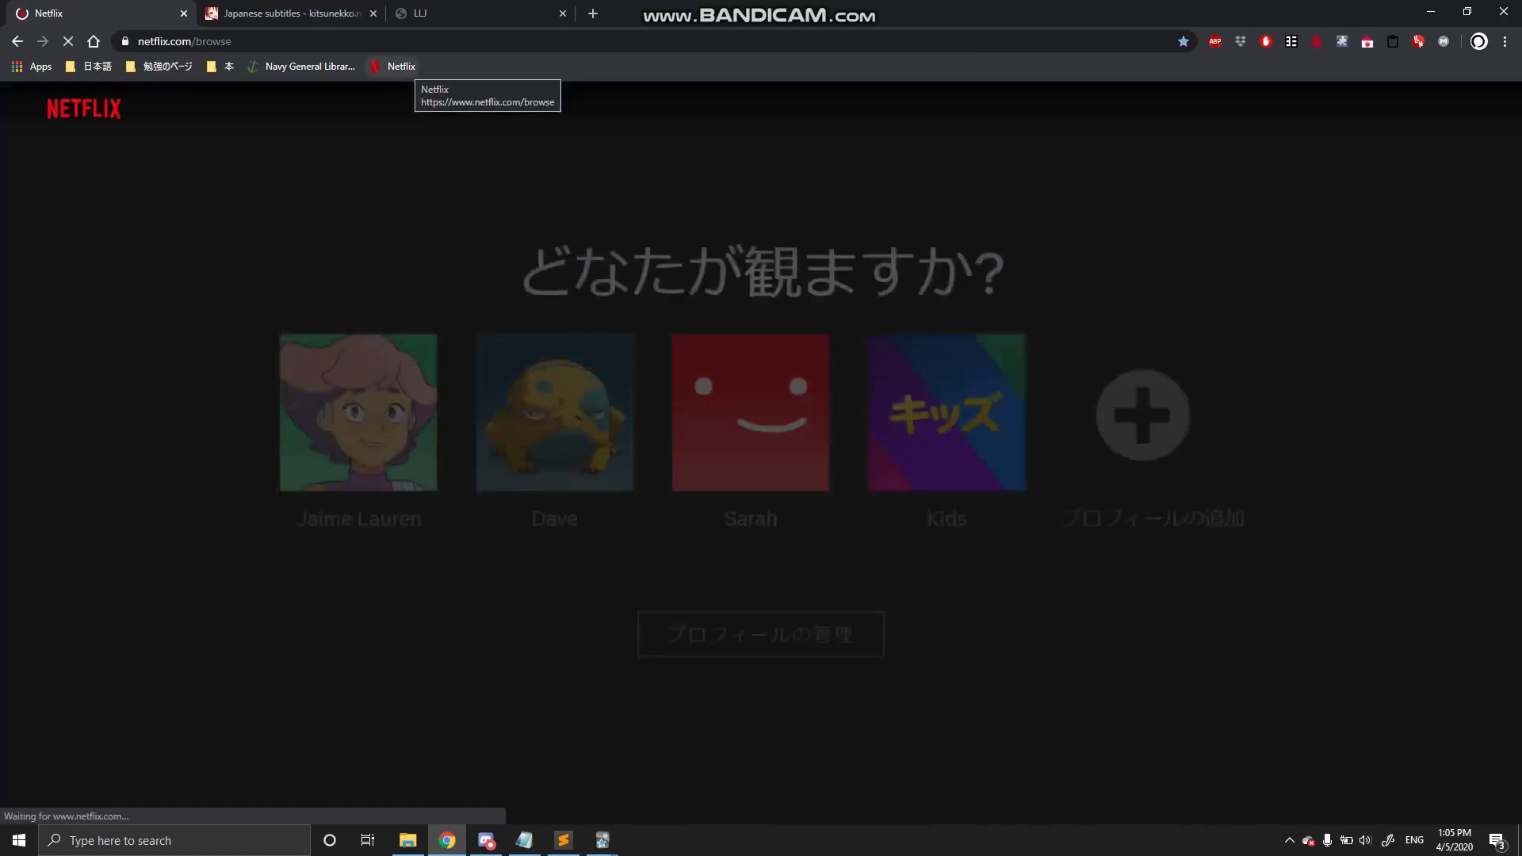
{"action": "left_click", "coordinate": [568, 412]}
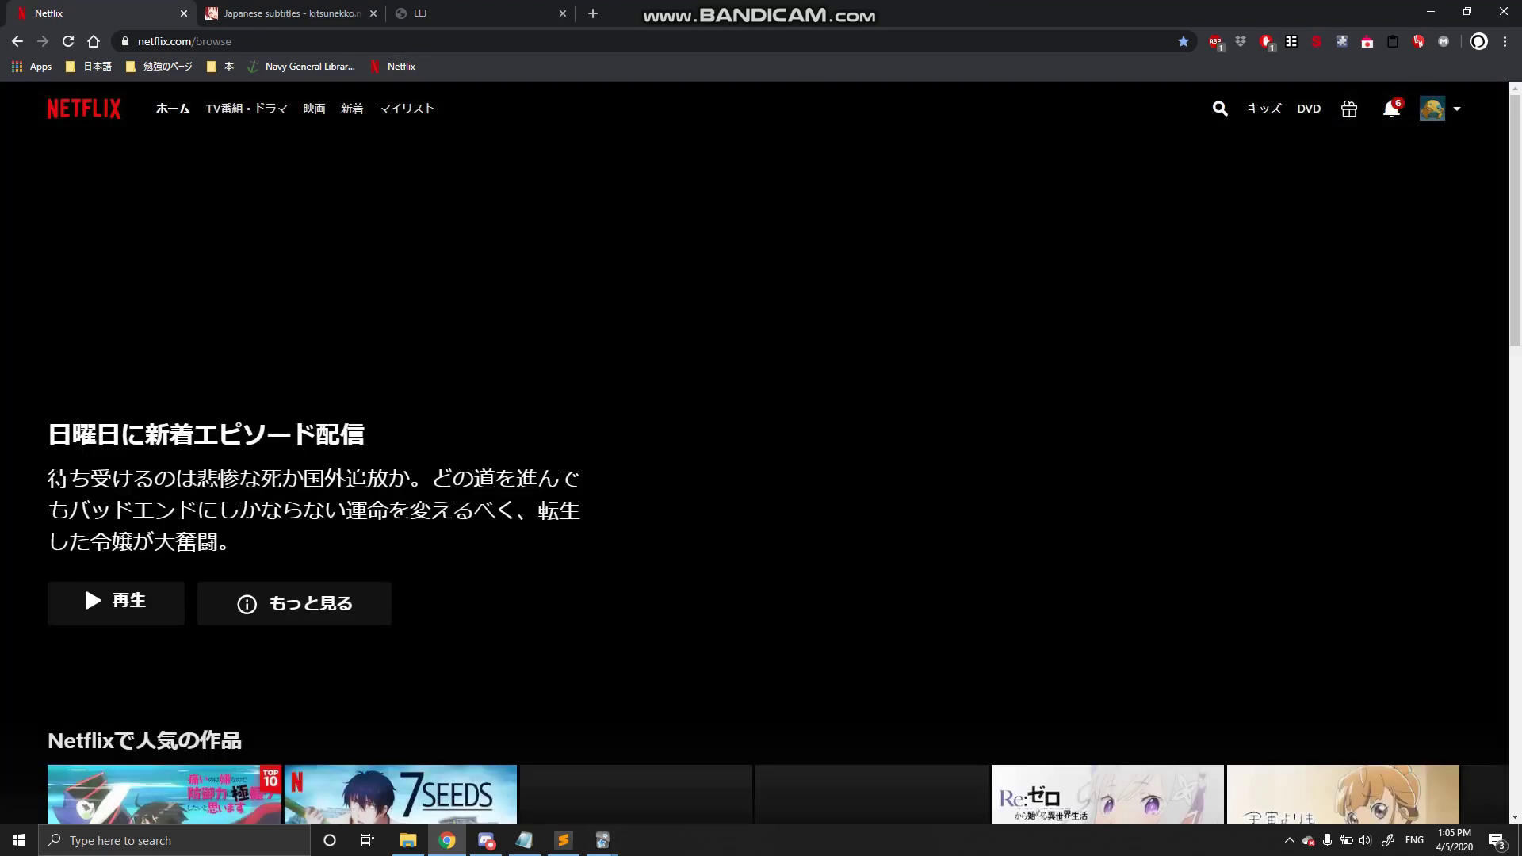
{"action": "scroll", "coordinate": [761, 452], "scroll_direction": "down", "scroll_amount": 4}
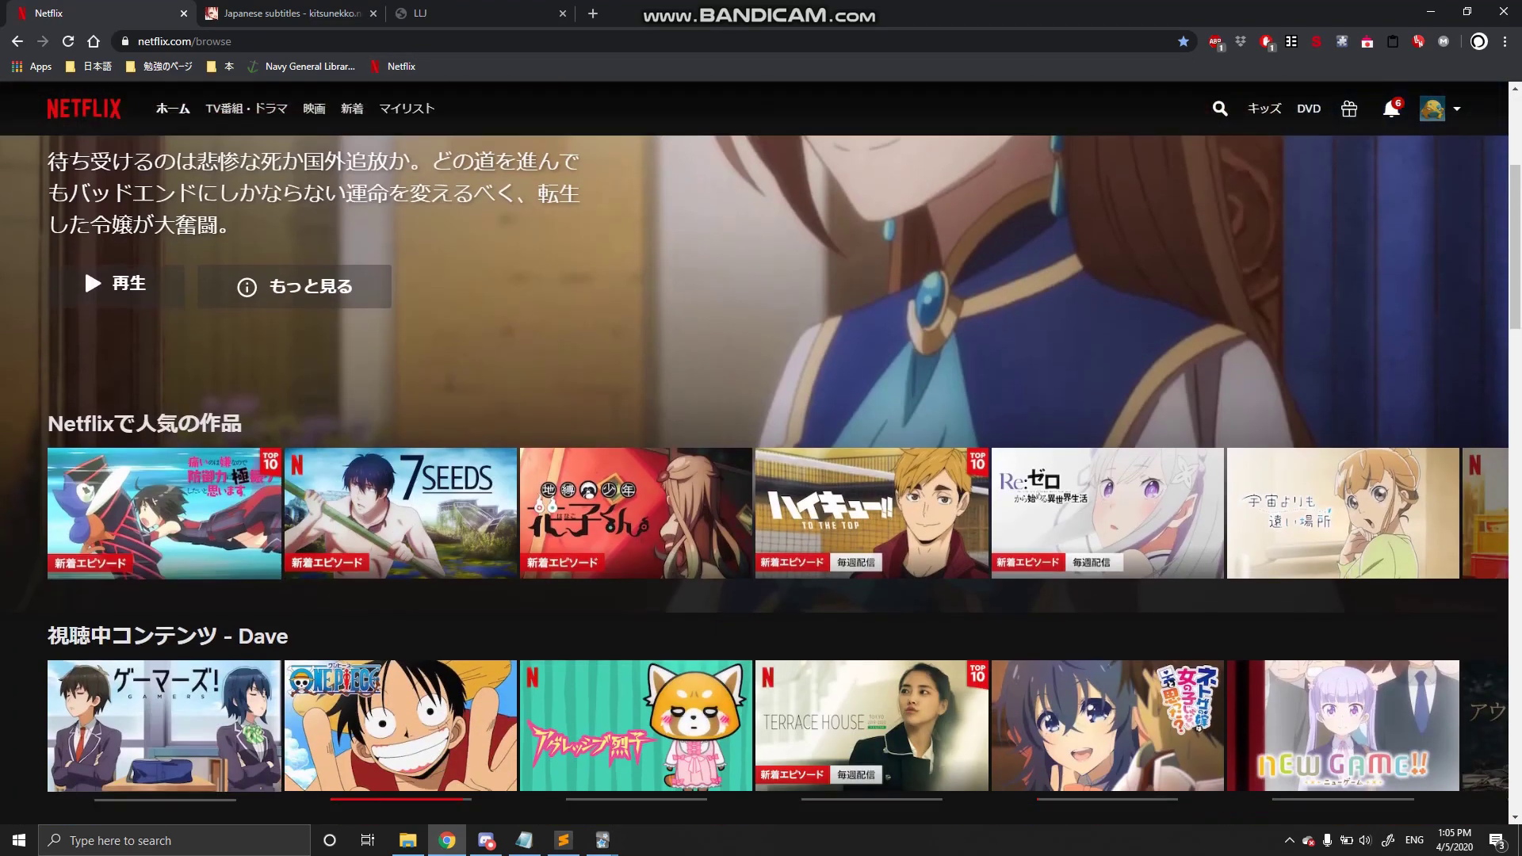
{"action": "left_click", "coordinate": [165, 514]}
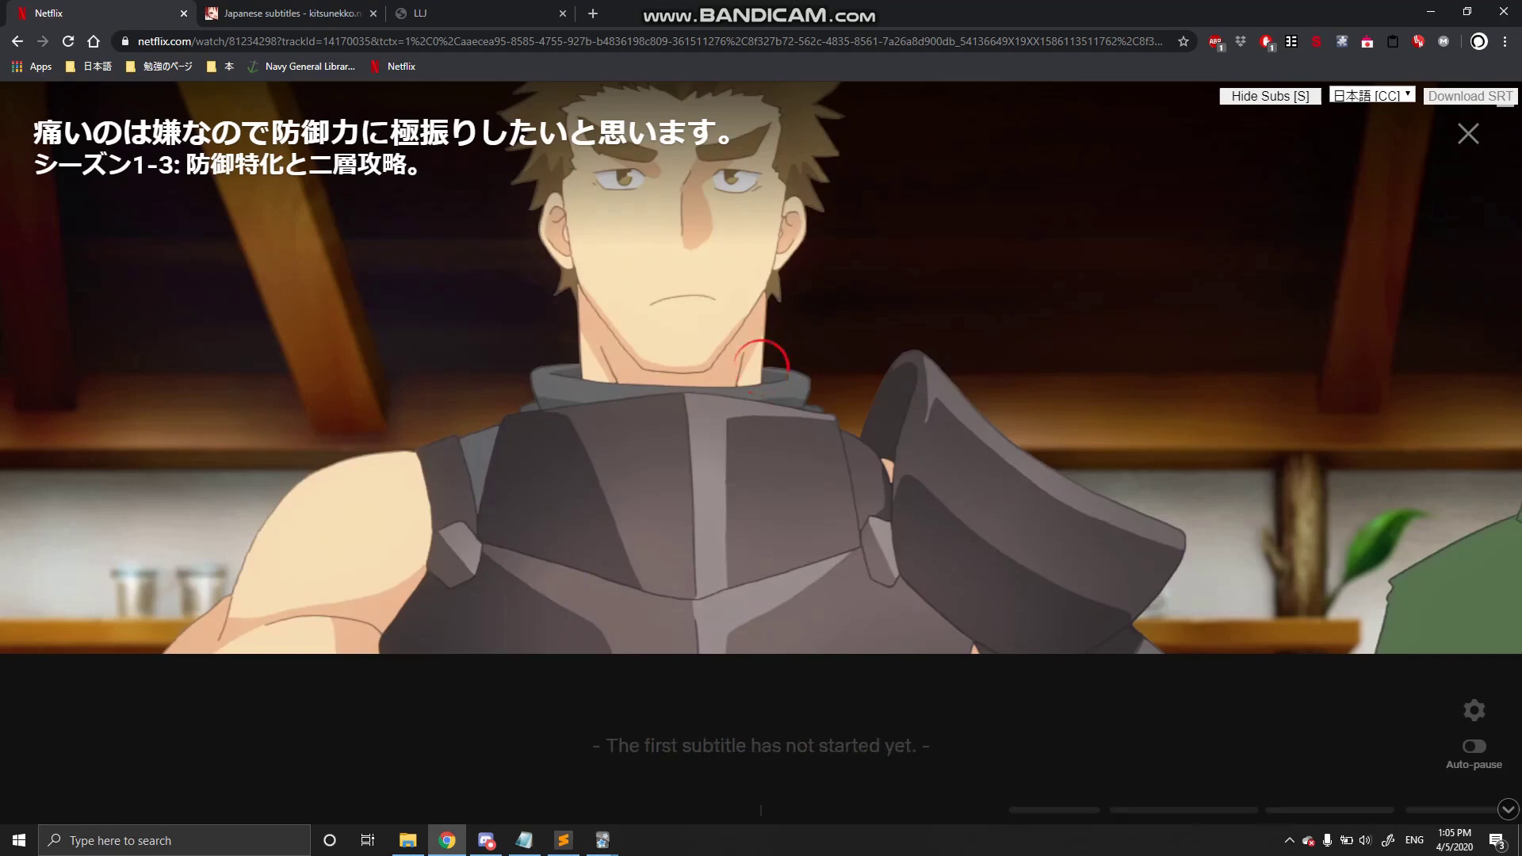
{"action": "key", "text": "space"}
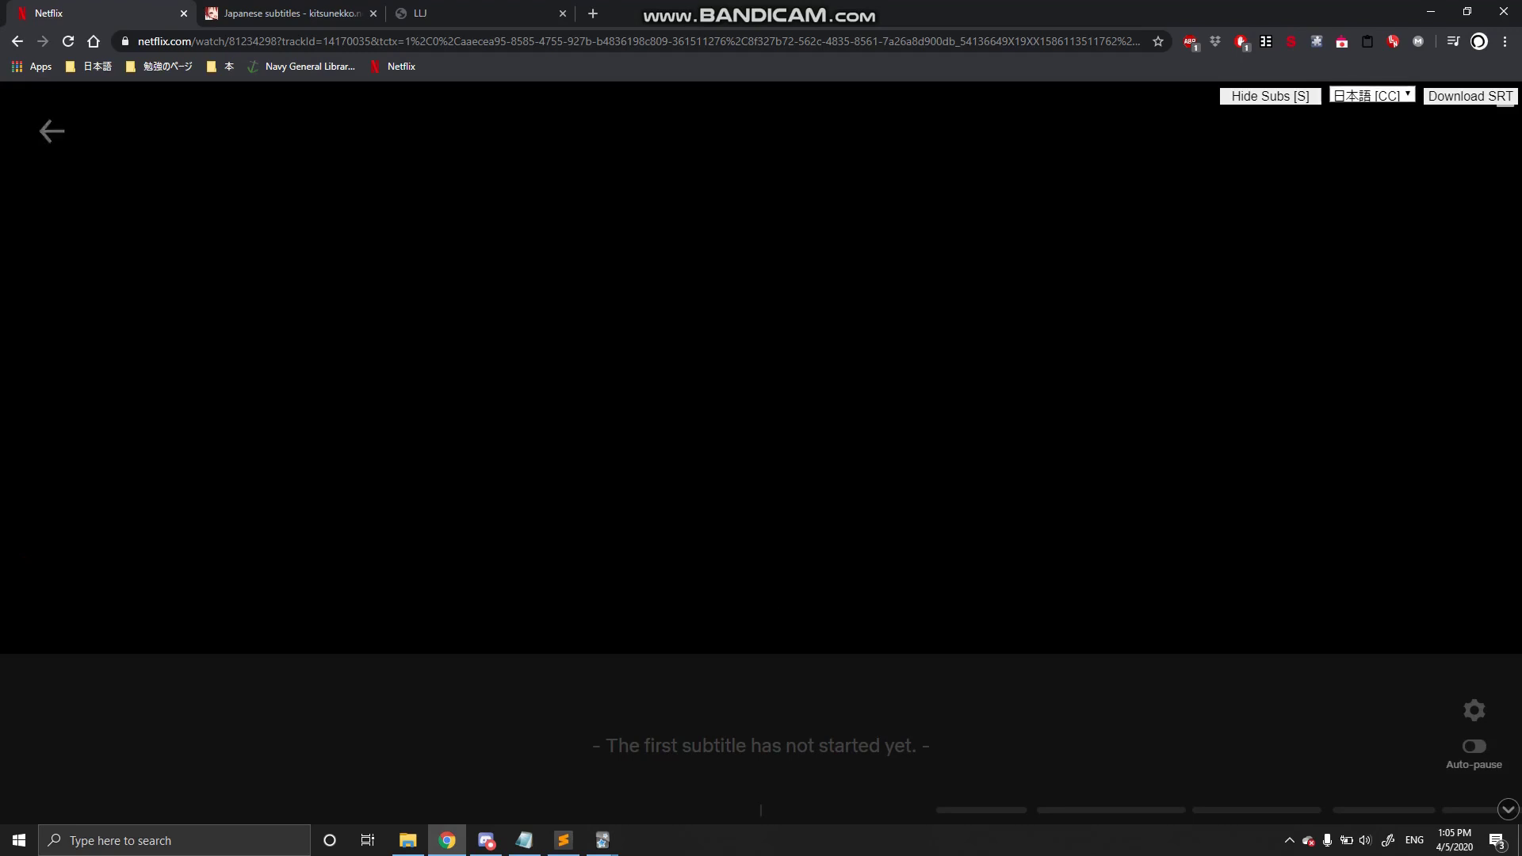
- Check the Subadub extension's options, then play the episode and look up the subtitle word 関係
{"action": "right_click", "coordinate": [1291, 42]}
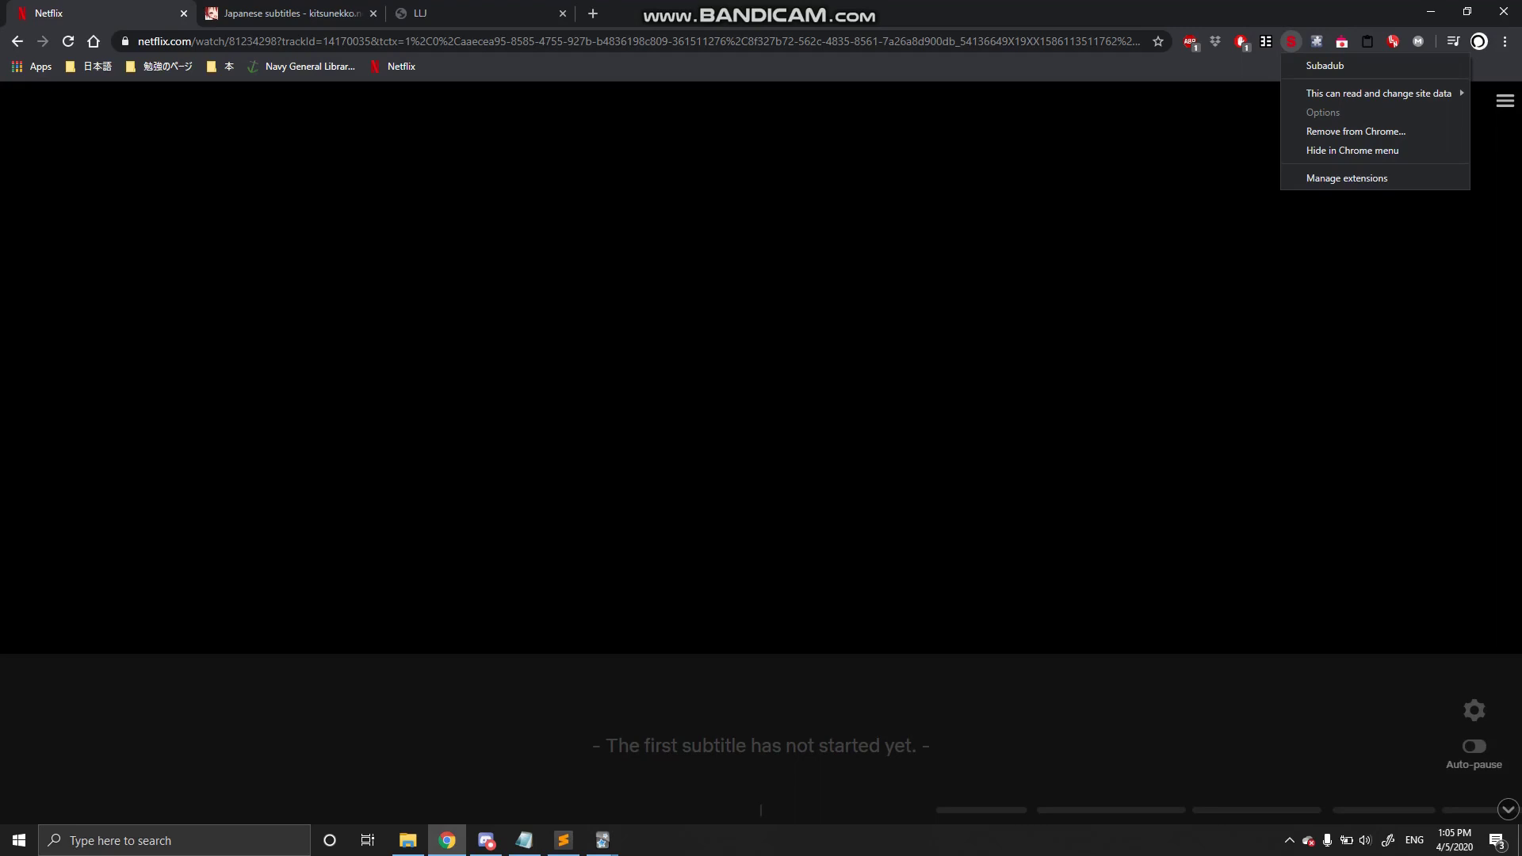
{"action": "left_click", "coordinate": [762, 368]}
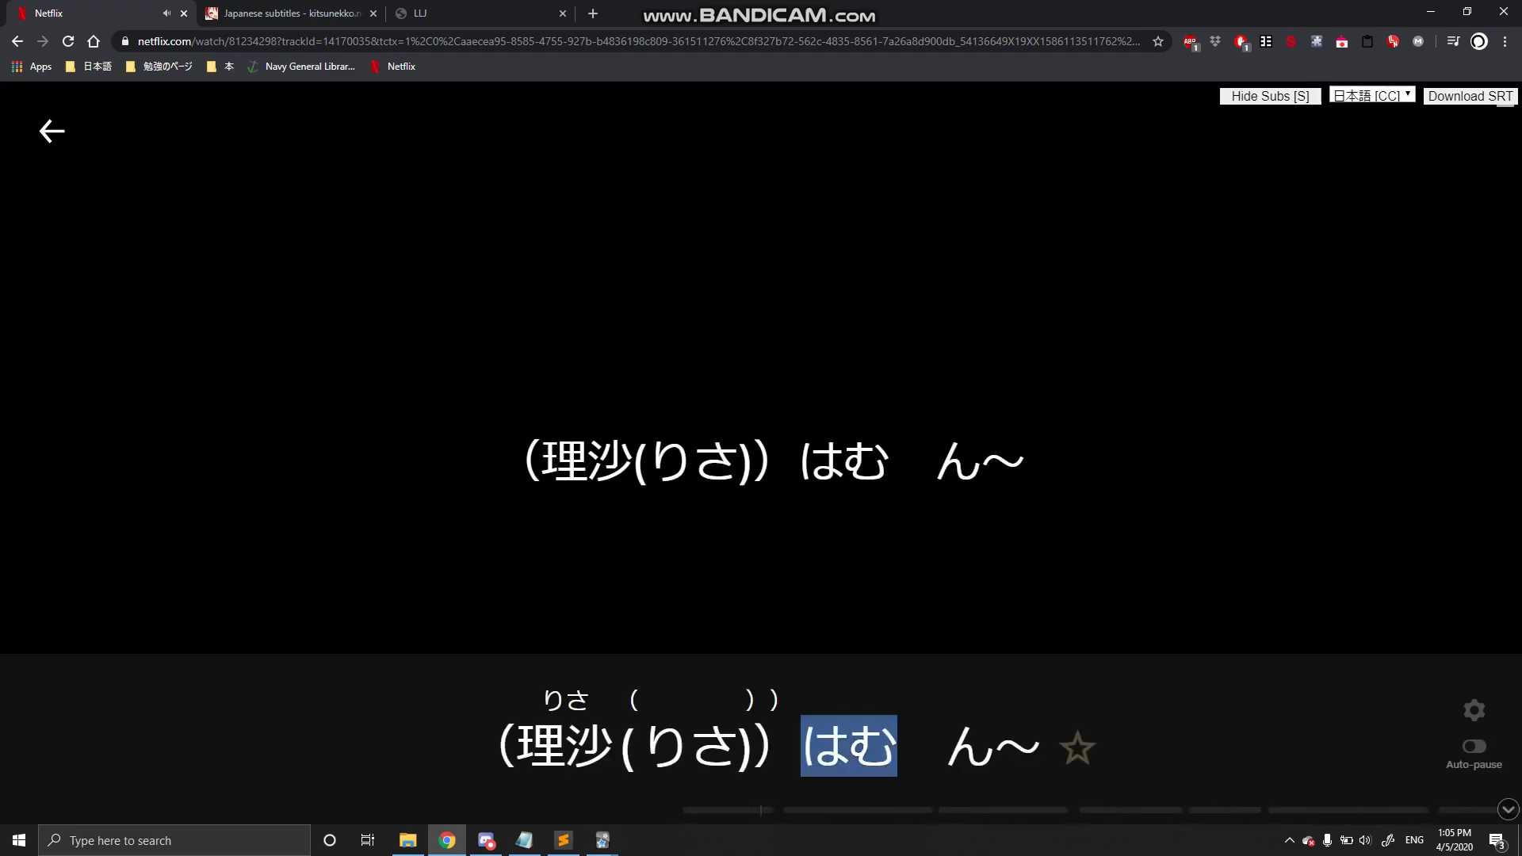
{"action": "left_click", "coordinate": [557, 745]}
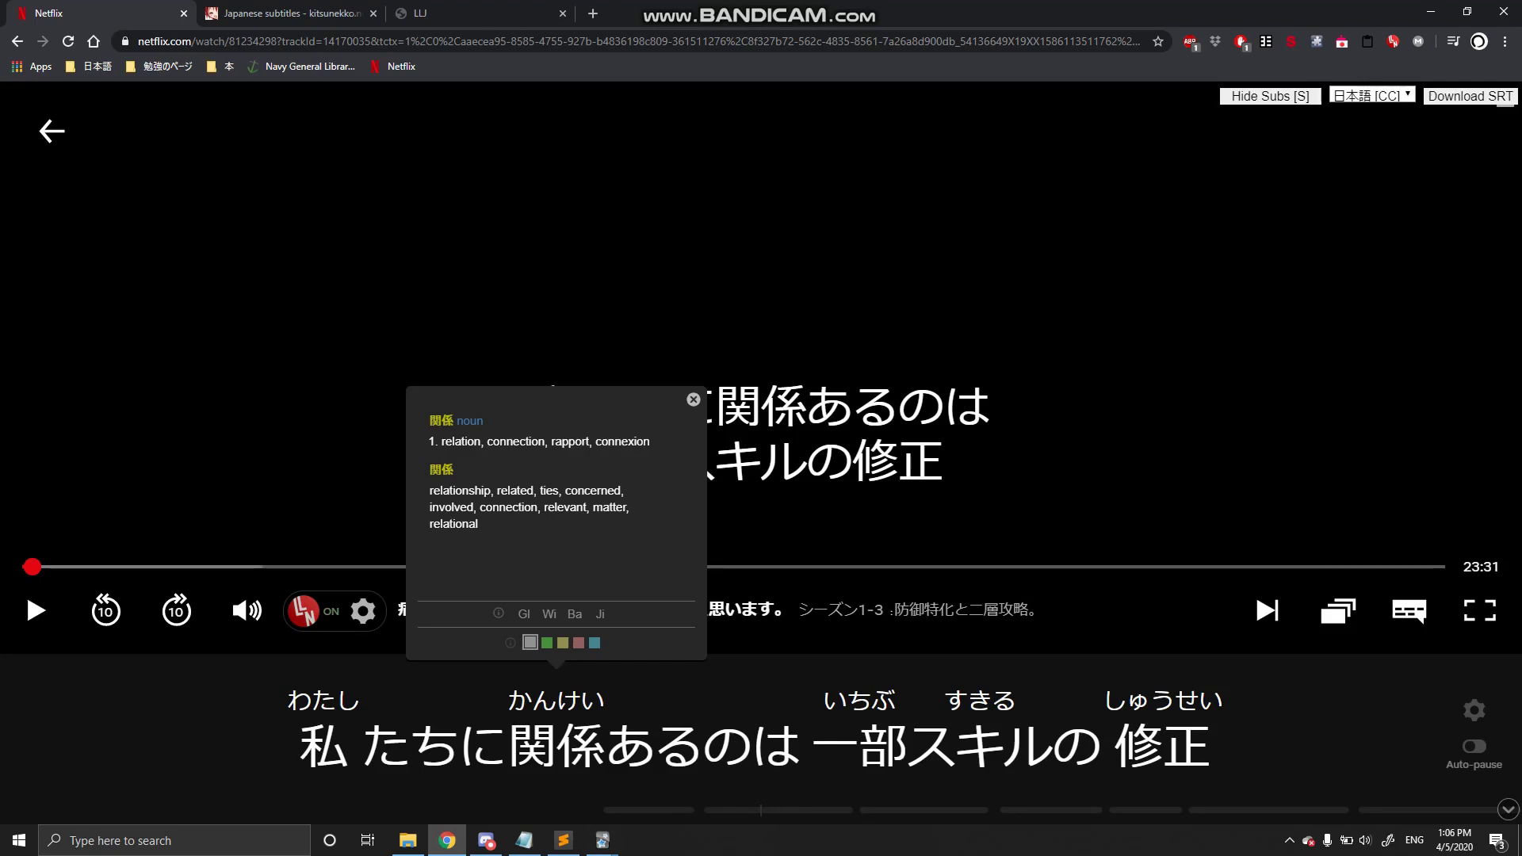
{"action": "key", "text": "space"}
{"action": "key", "text": "space"}
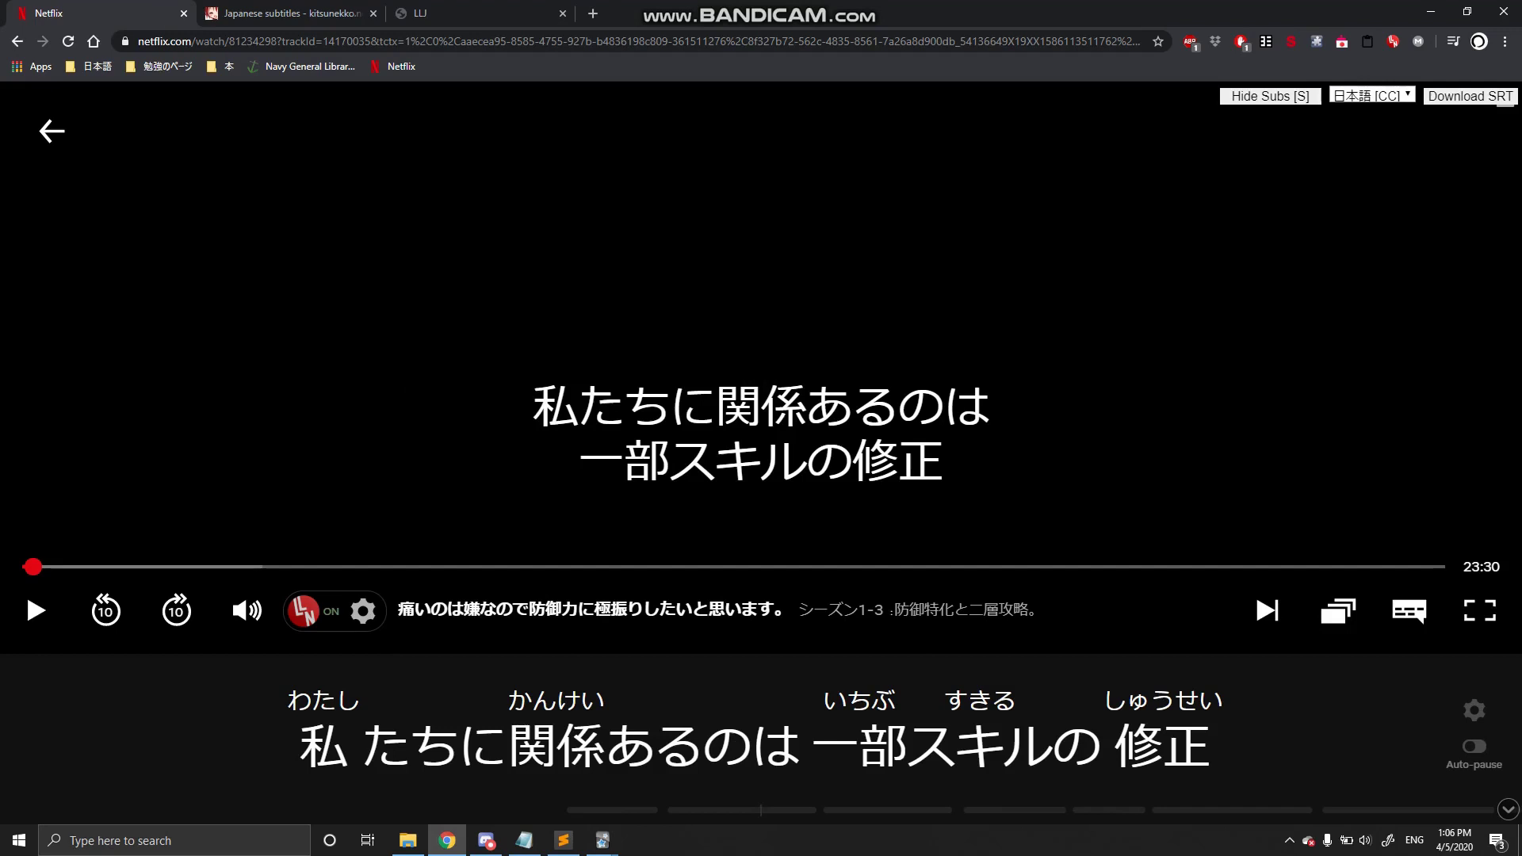
- Download the episode's 日本語 [CC] subtitles as an SRT file and minimise the browser
{"action": "left_click", "coordinate": [1372, 95]}
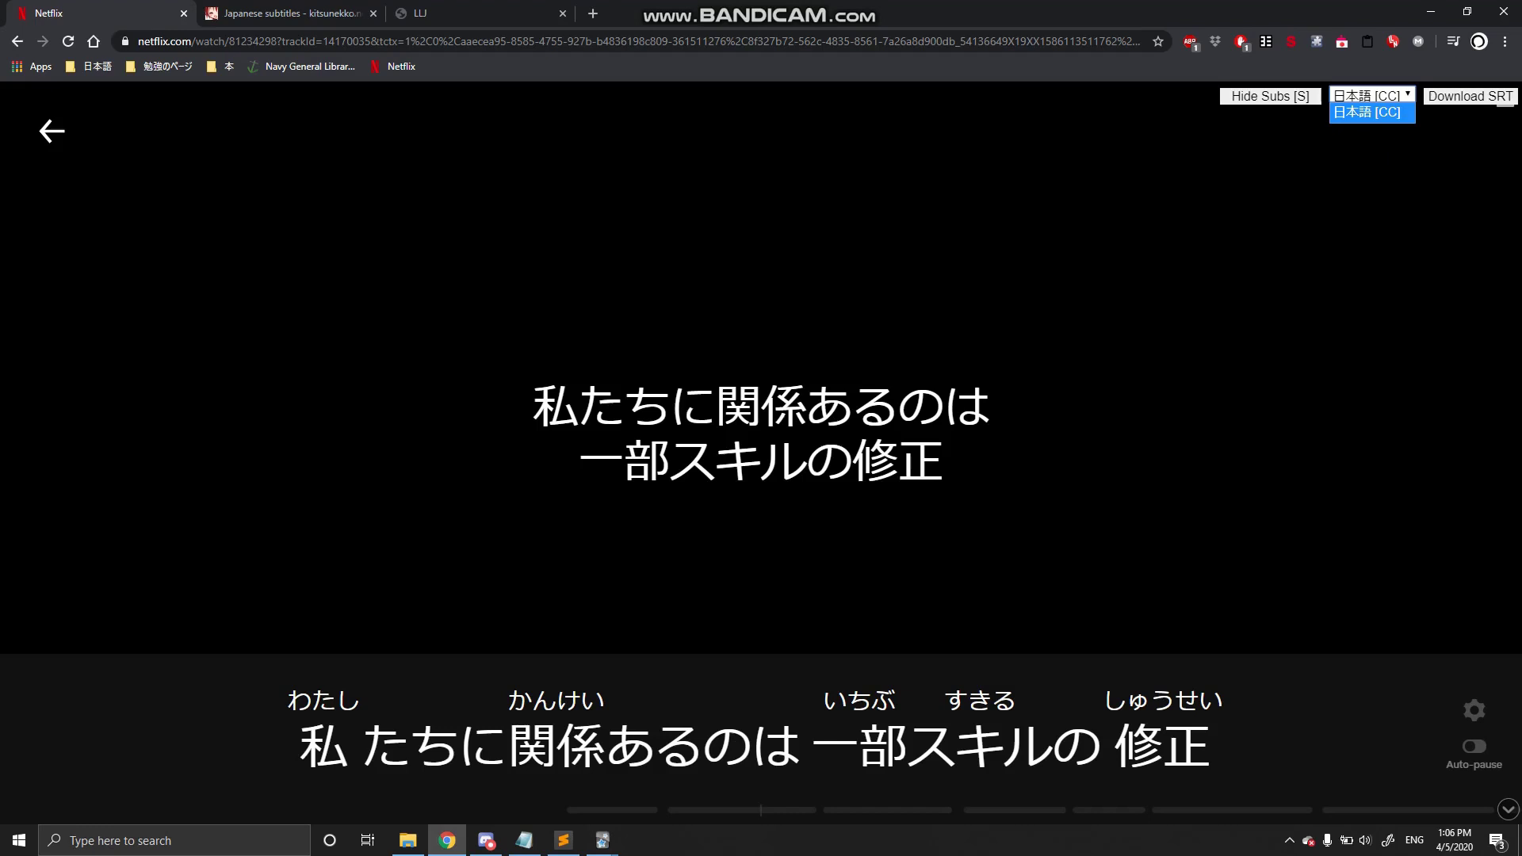
{"action": "left_click", "coordinate": [1373, 97]}
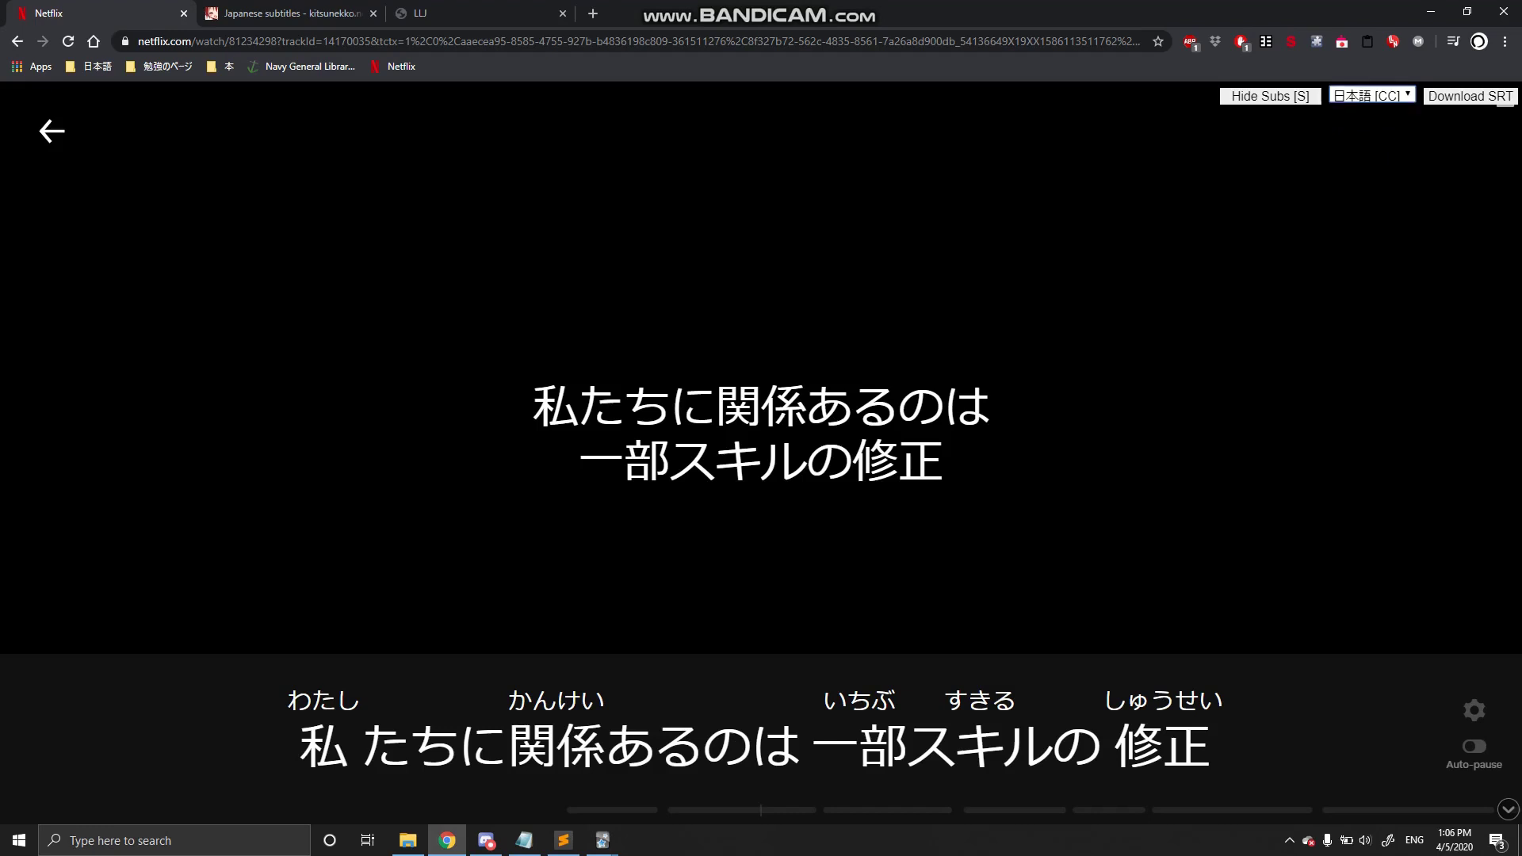
{"action": "left_click", "coordinate": [1471, 96]}
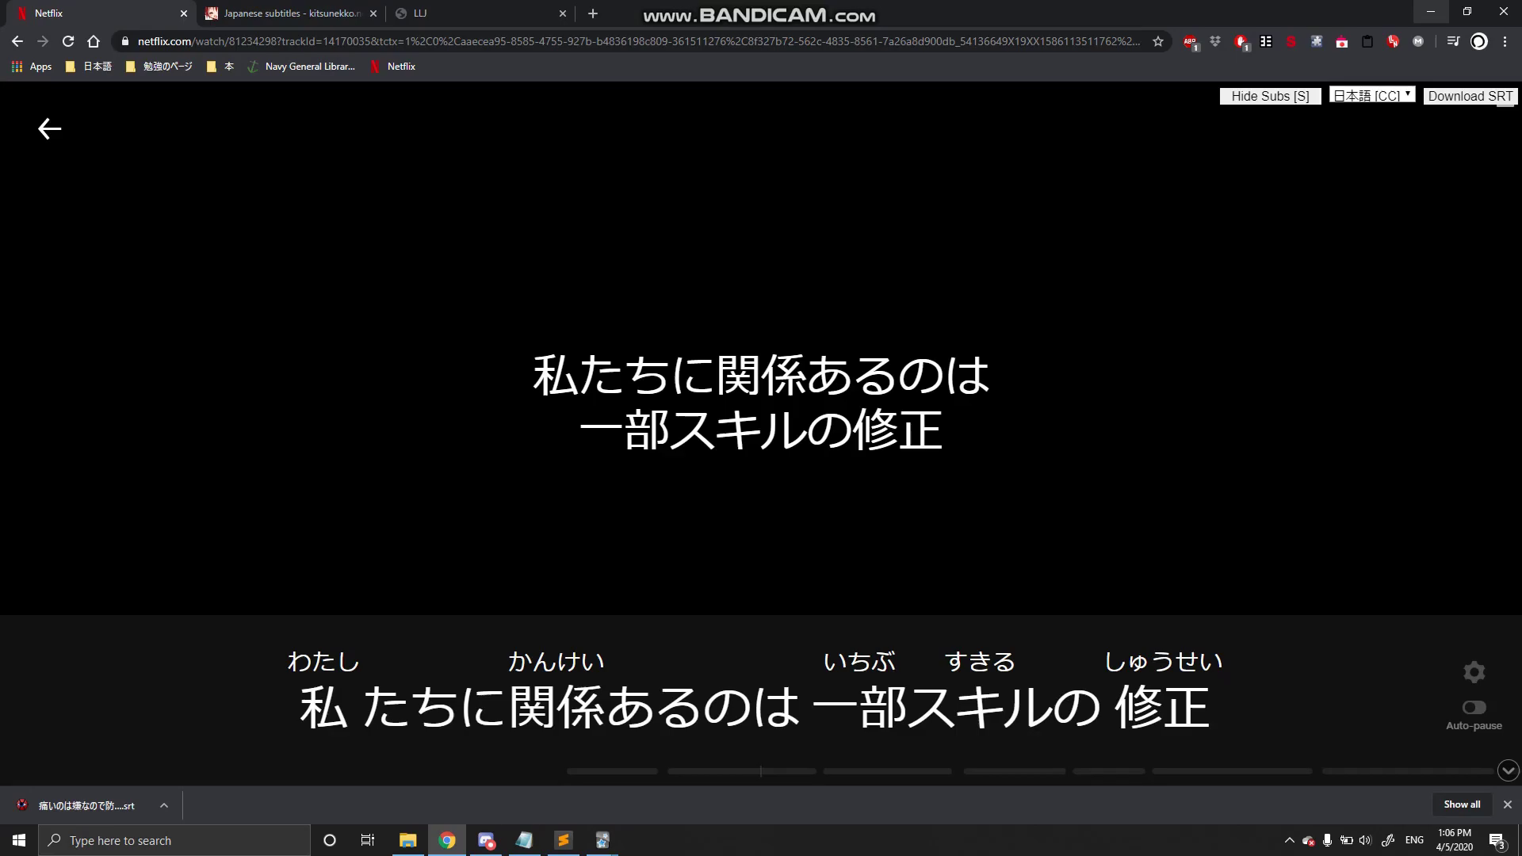
{"action": "left_click", "coordinate": [1431, 12]}
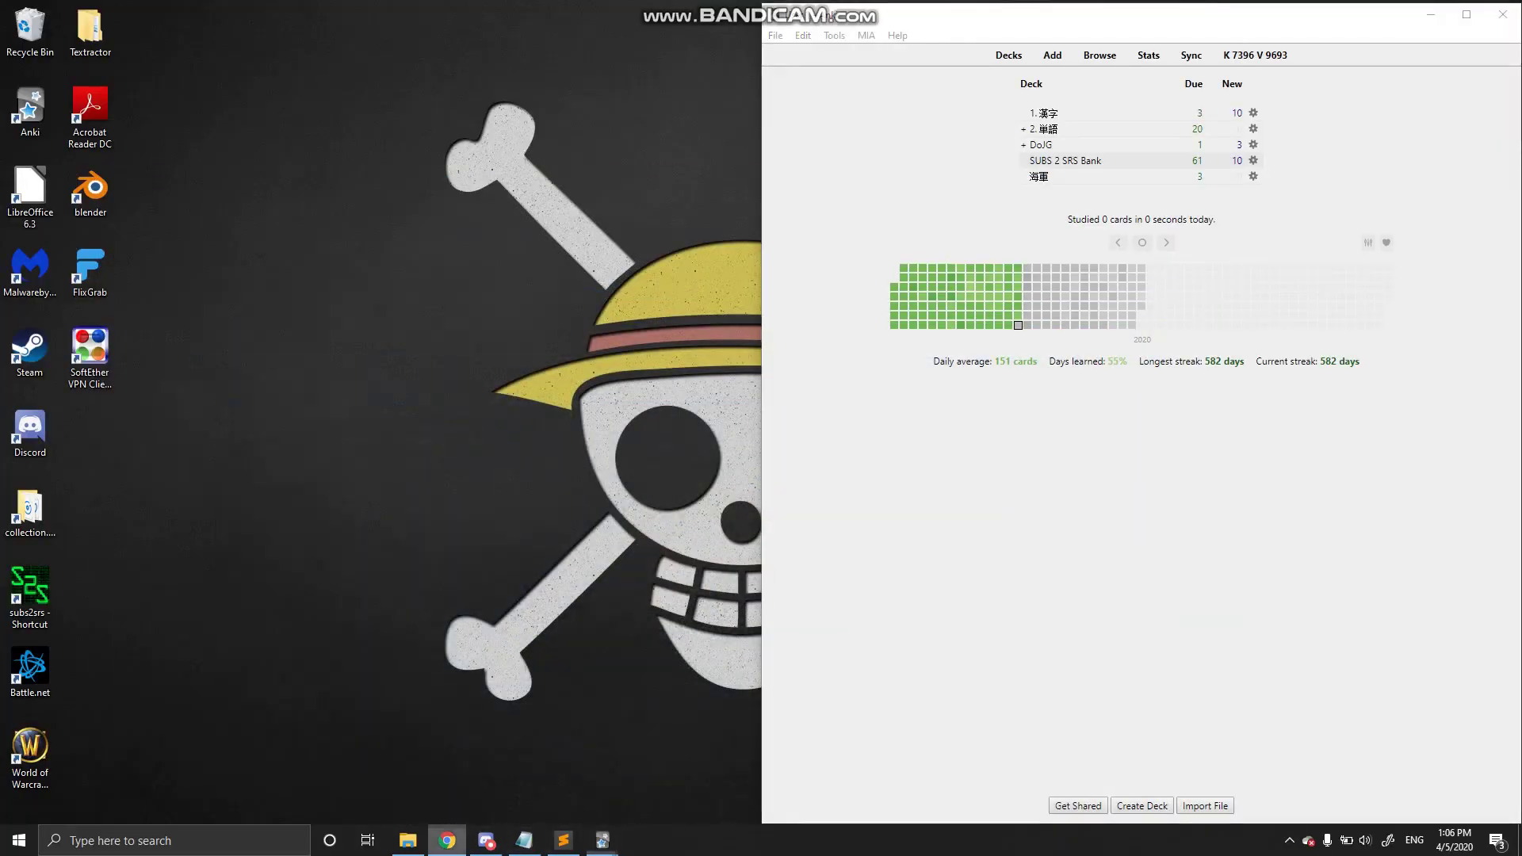
- Disconnect the Urban VPN extension in the browser and return to Anki
{"action": "left_click", "coordinate": [448, 841]}
{"action": "left_click", "coordinate": [1342, 41]}
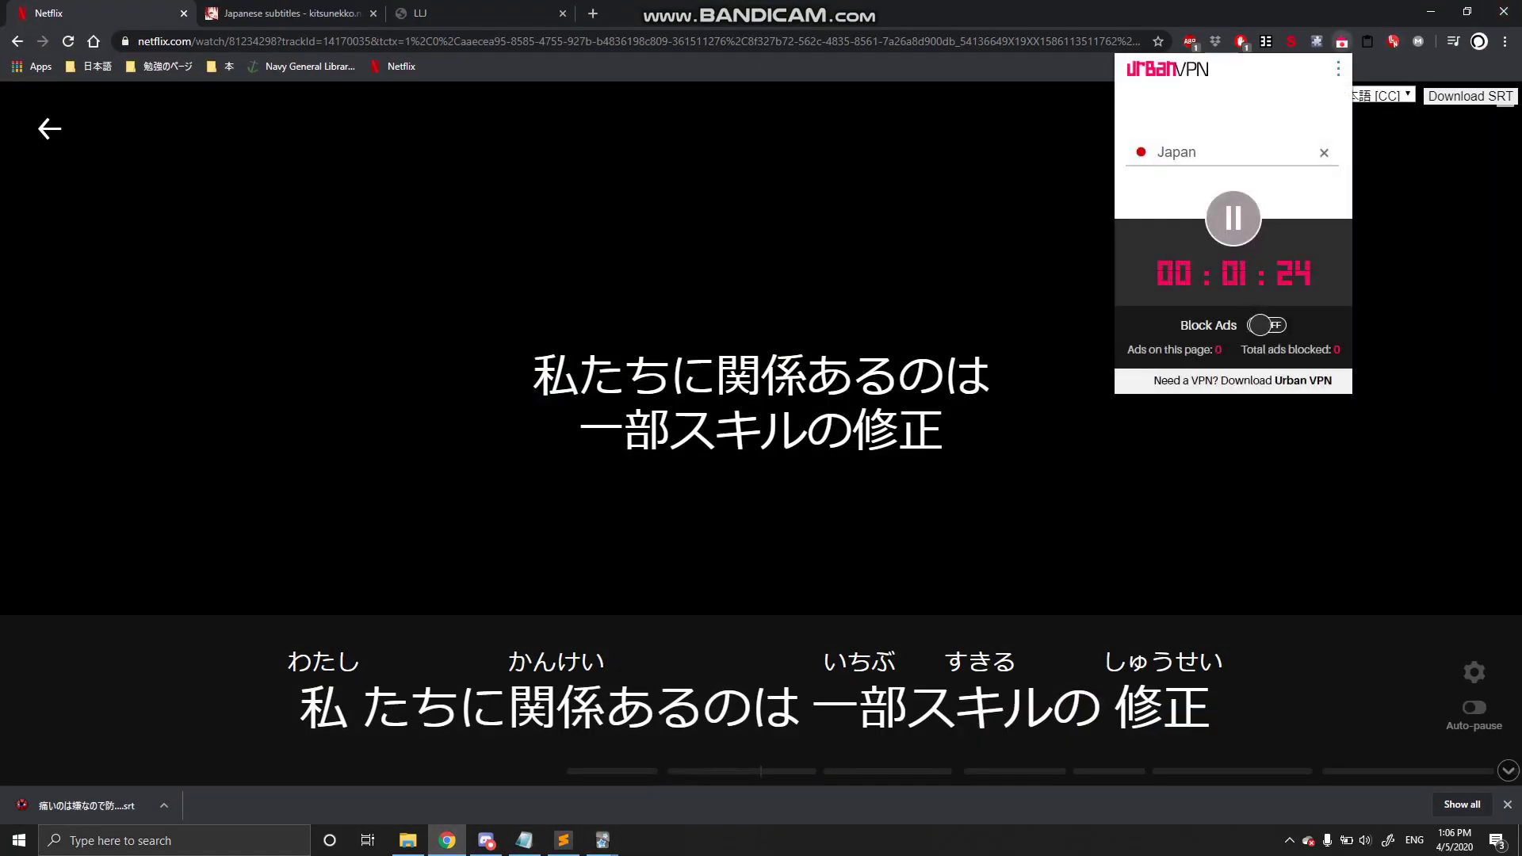
{"action": "left_click", "coordinate": [1231, 215]}
{"action": "left_click", "coordinate": [1431, 11]}
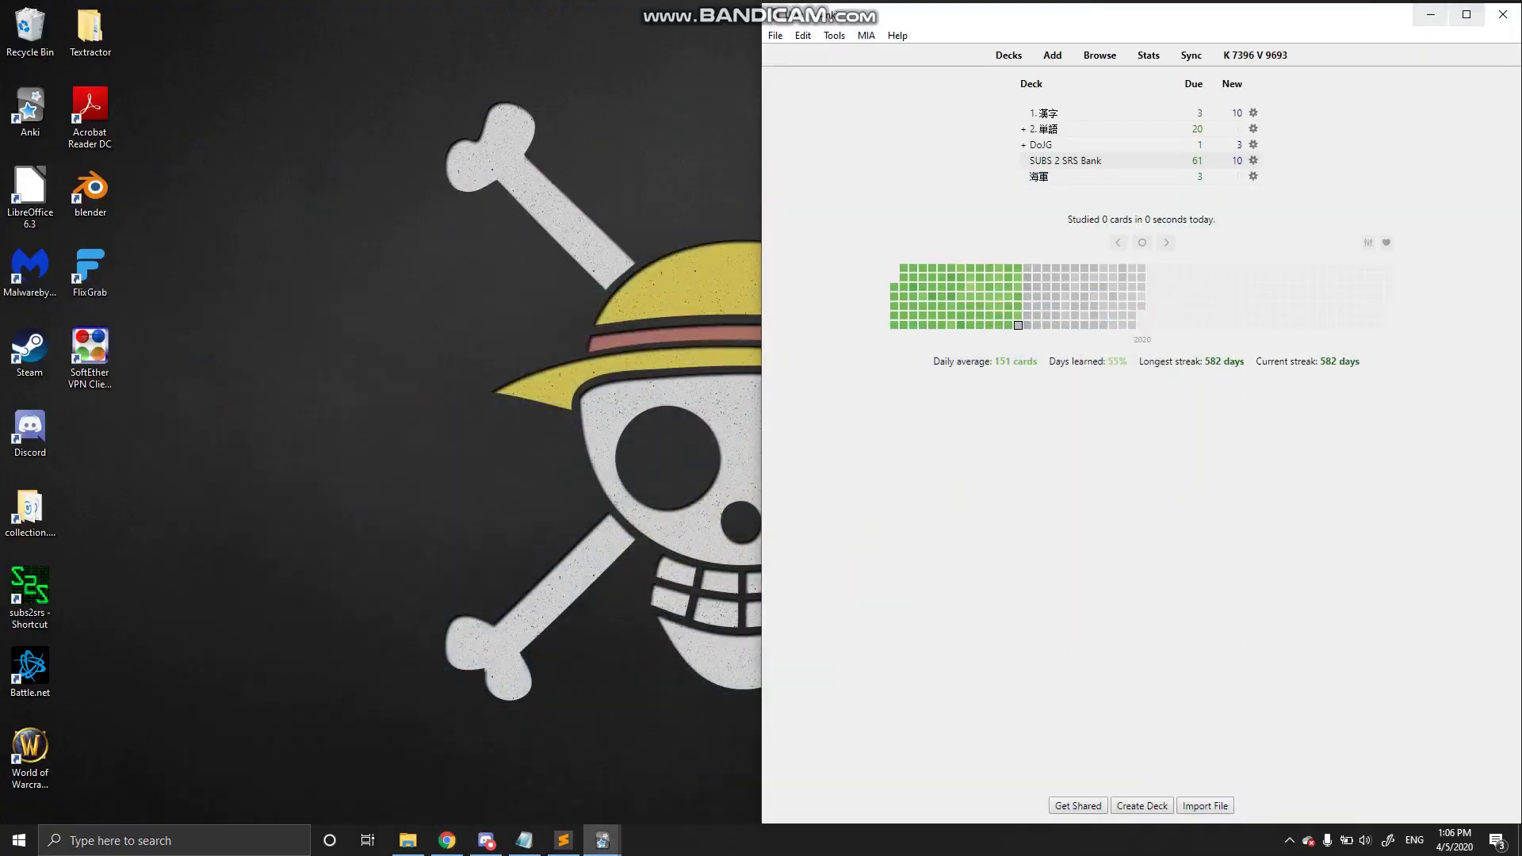
- Review the "Set-Up Your Deep Dive" section of the Let's Learn Japanese guide in Chrome, then return to Anki
{"action": "left_click", "coordinate": [447, 840]}
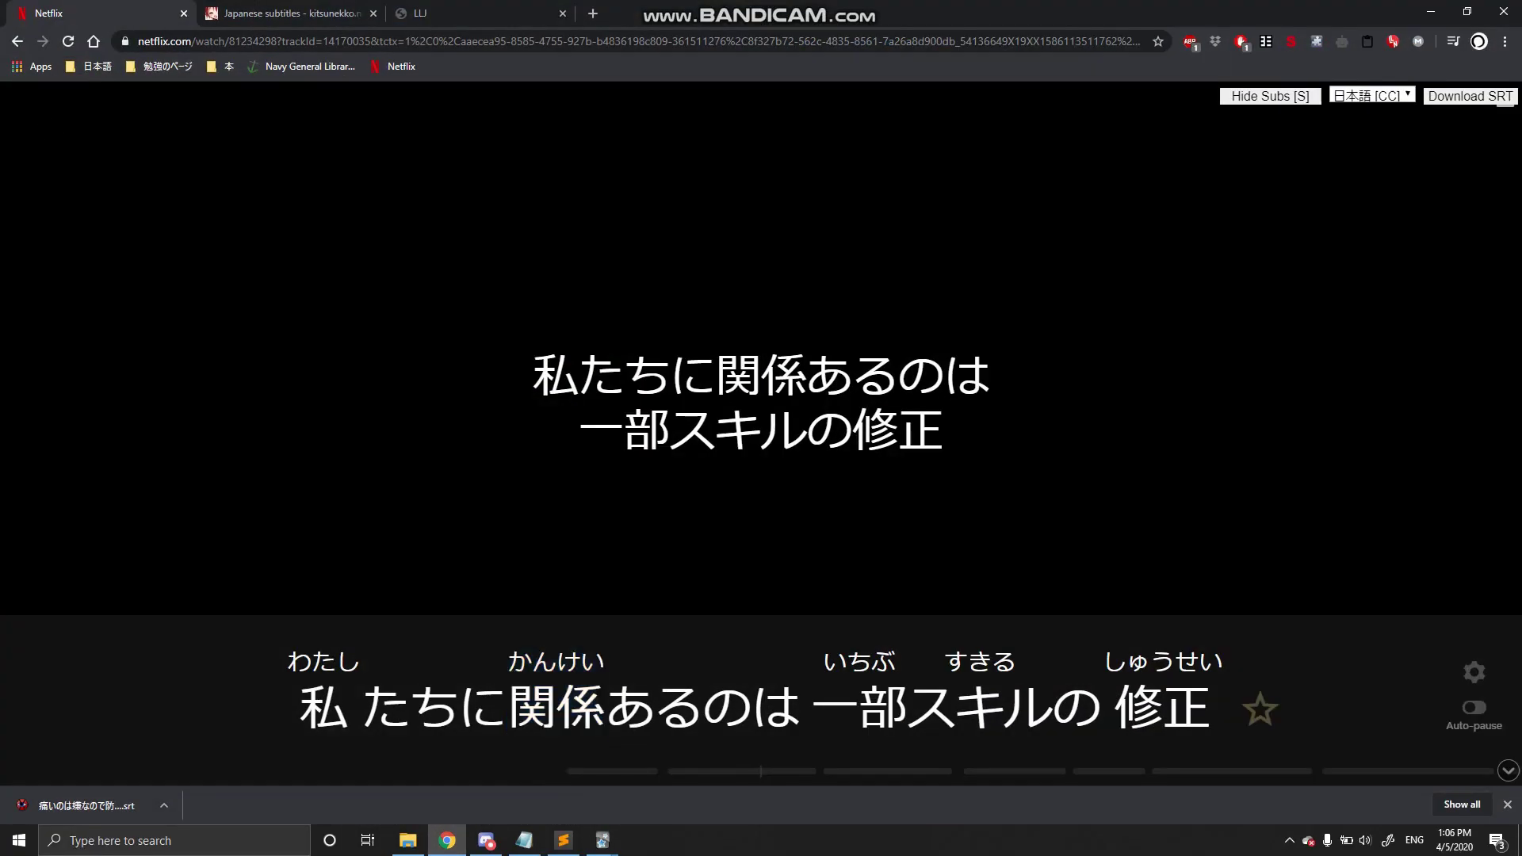
{"action": "left_click", "coordinate": [285, 12]}
{"action": "left_click", "coordinate": [444, 13]}
{"action": "scroll", "coordinate": [428, 397], "scroll_direction": "down", "scroll_amount": 2}
{"action": "left_click_drag", "start_coordinate": [238, 363], "coordinate": [319, 362]}
{"action": "scroll", "coordinate": [319, 362], "scroll_direction": "down", "scroll_amount": 2}
{"action": "left_click", "coordinate": [447, 841]}
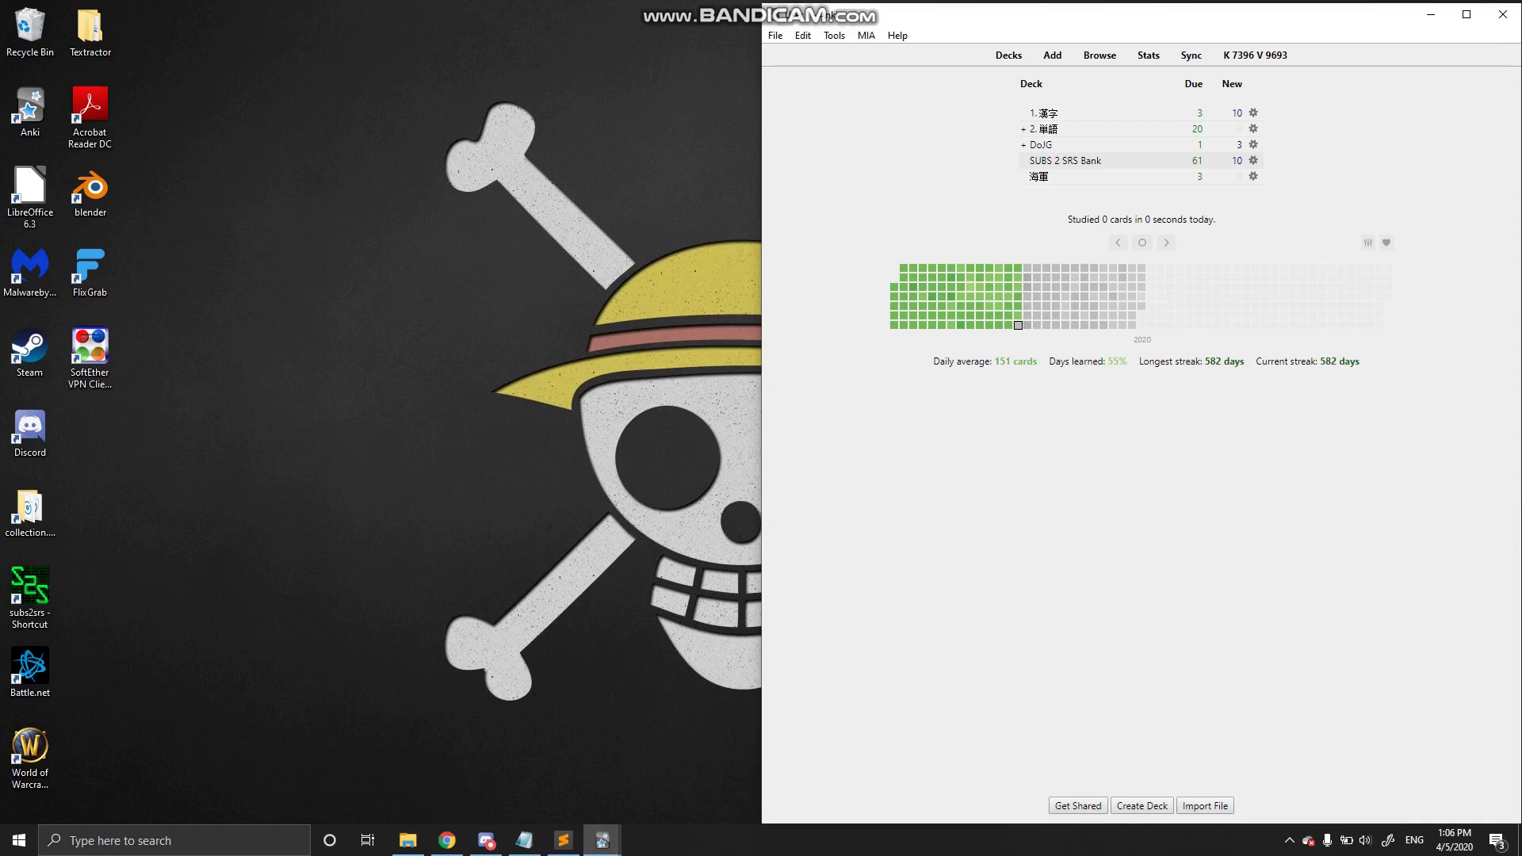
- Open the MorphMan Readability Analyzer in Anki
{"action": "key", "text": "ctrl+a"}
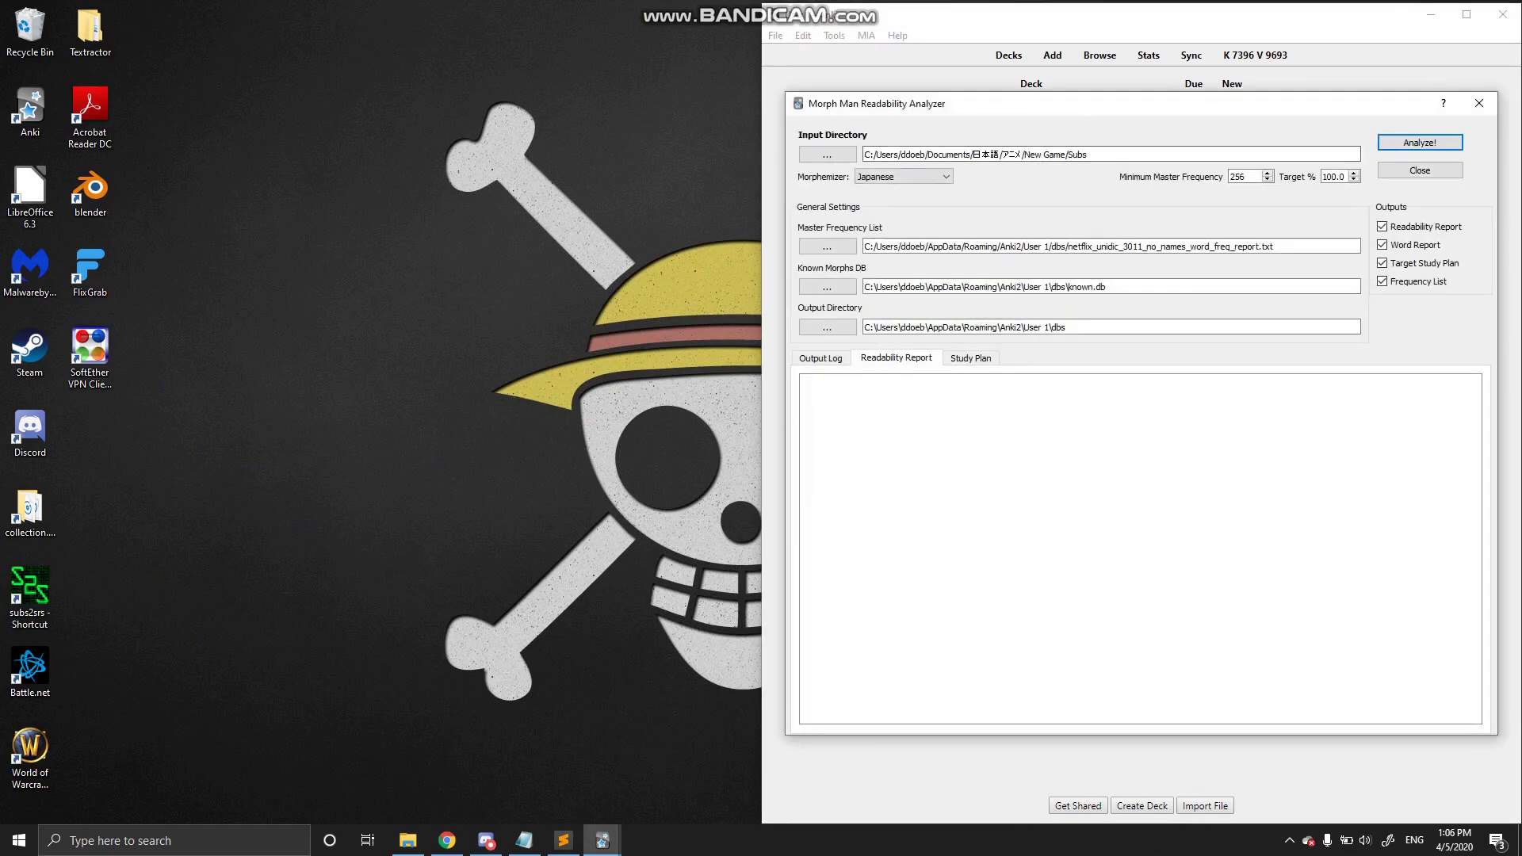
{"action": "left_click", "coordinate": [1480, 103]}
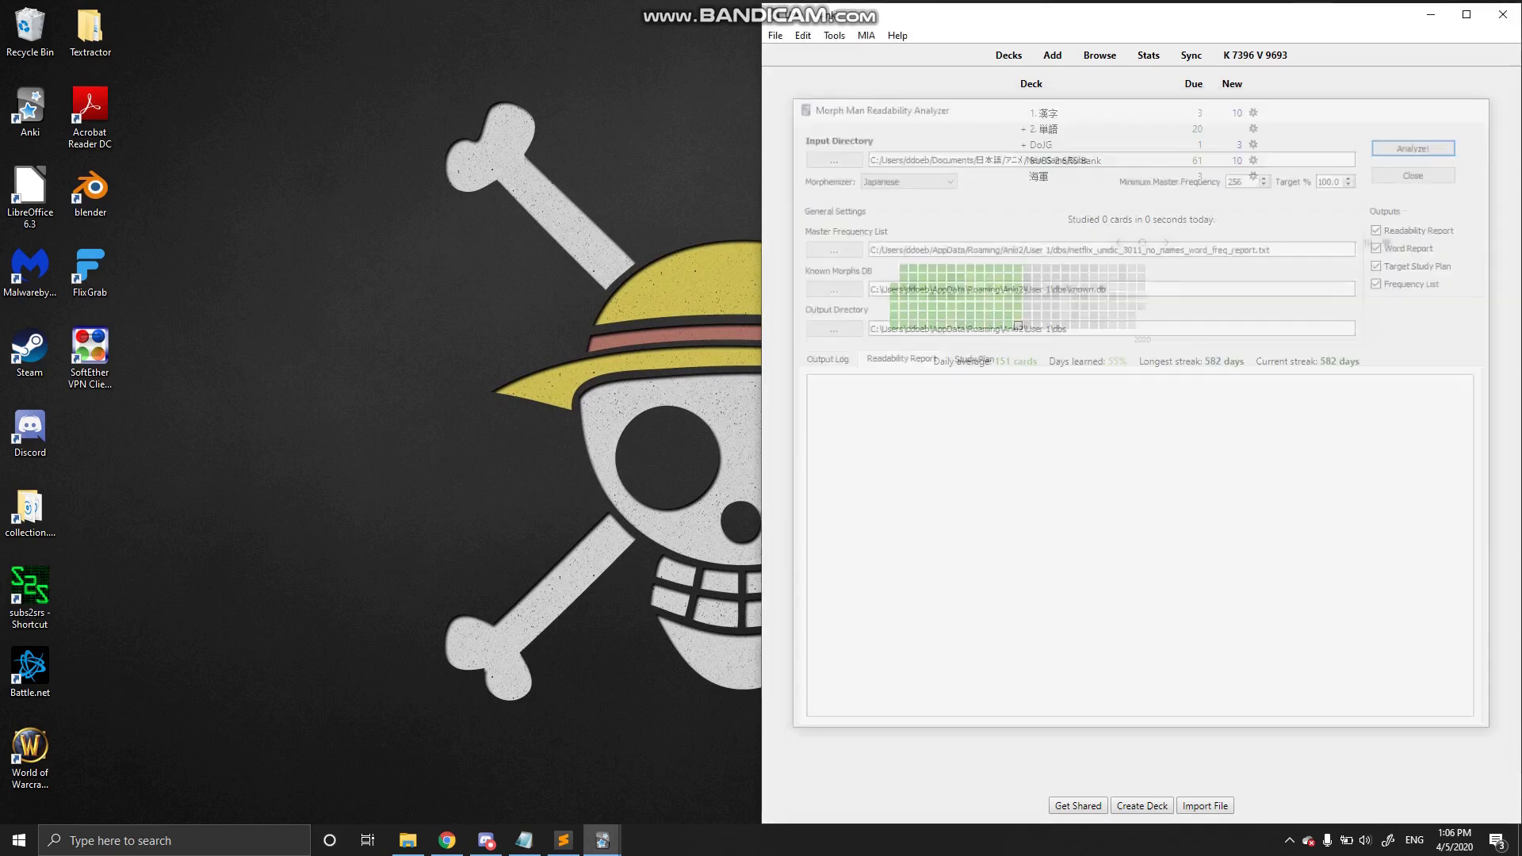
{"action": "left_click", "coordinate": [834, 36]}
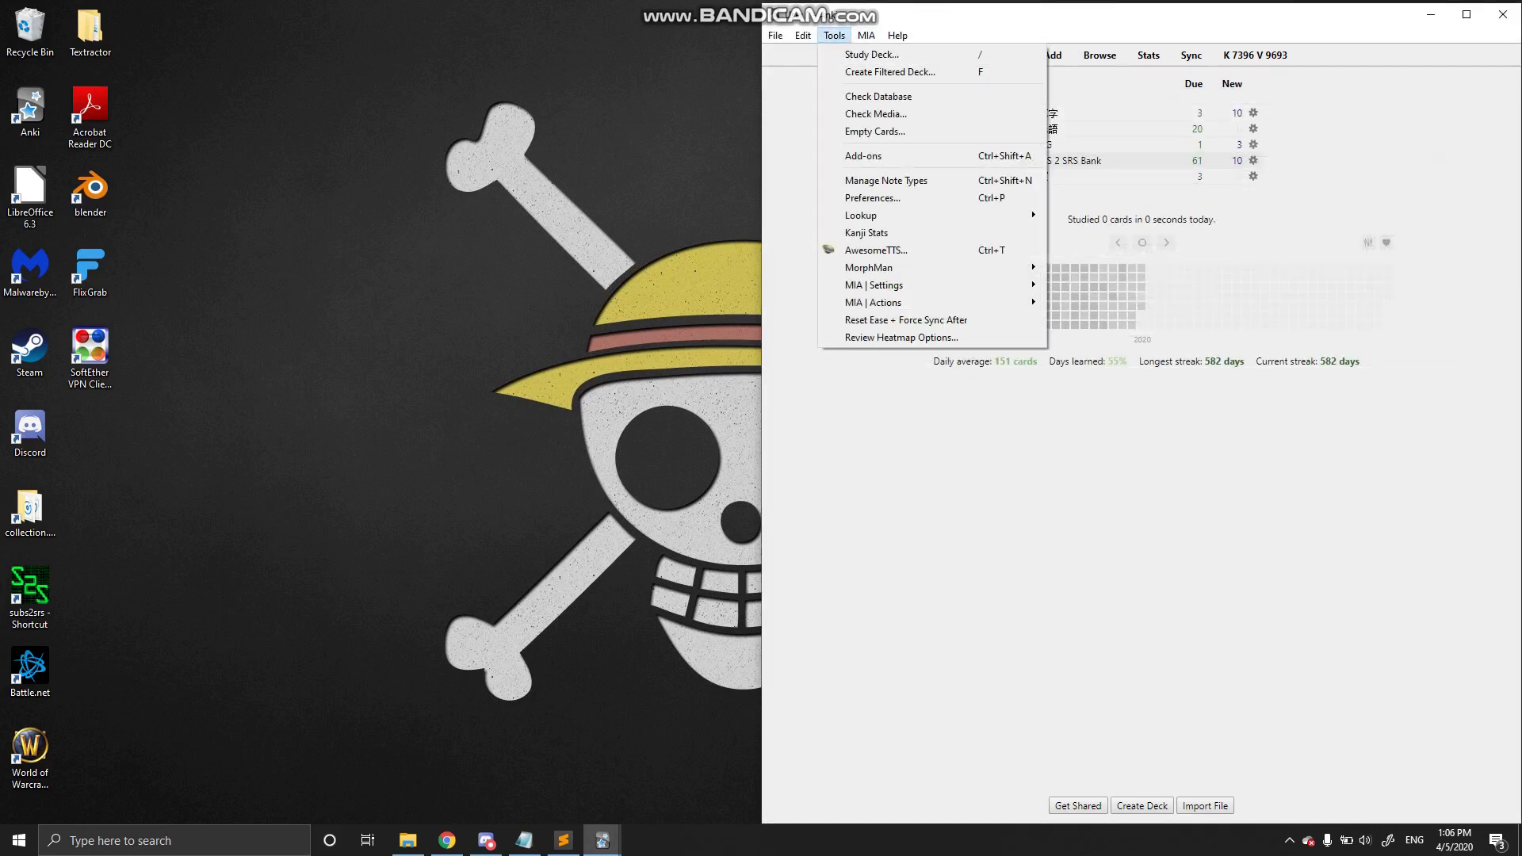
{"action": "mouse_move", "coordinate": [869, 268]}
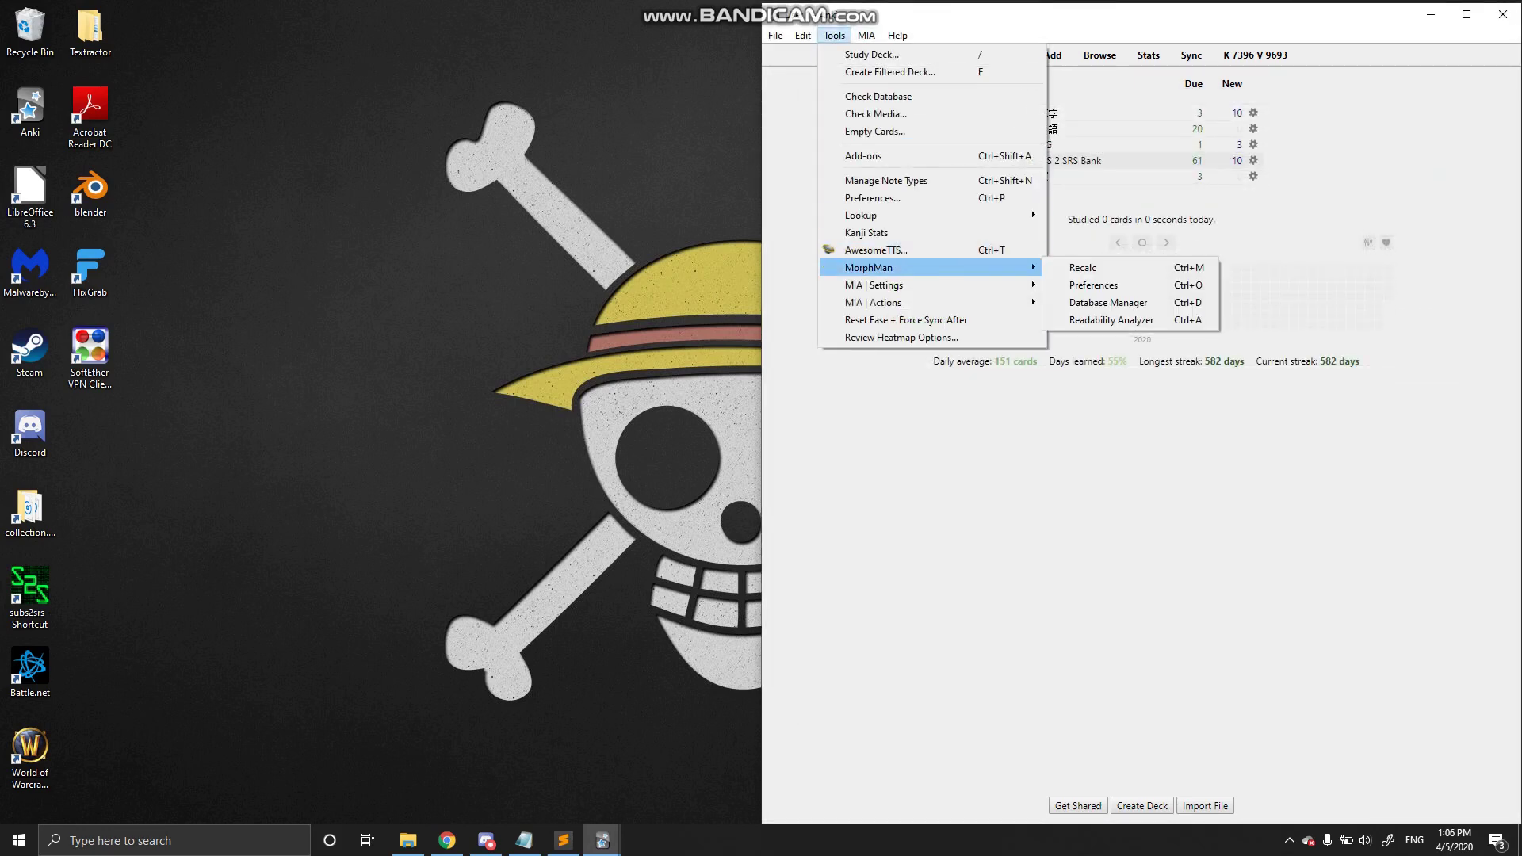
{"action": "key", "text": "Down"}
{"action": "key", "text": "Down"}
{"action": "key", "text": "Down"}
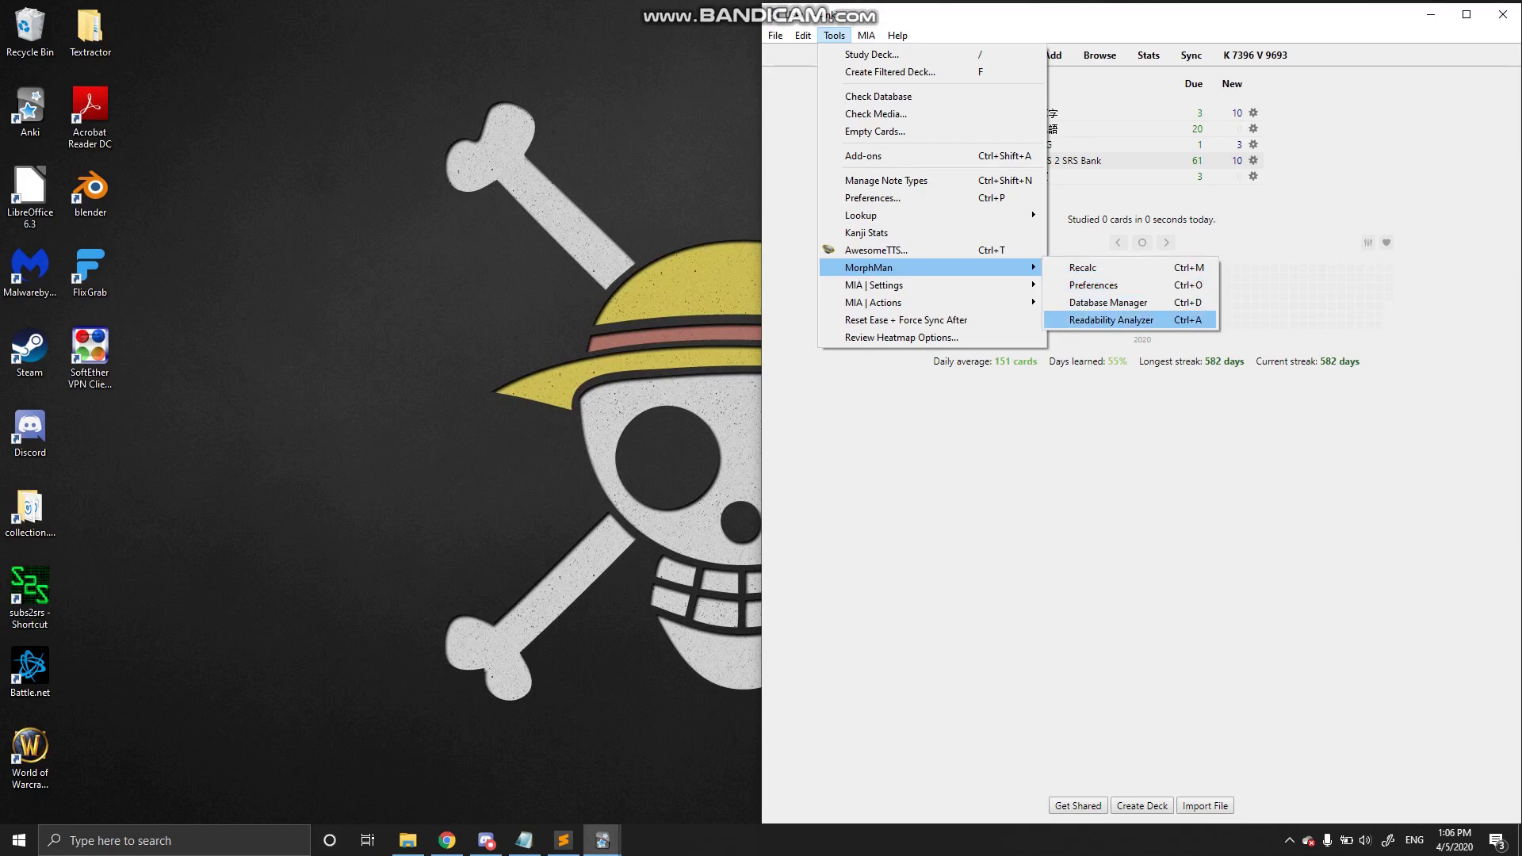
{"action": "key", "text": "Return"}
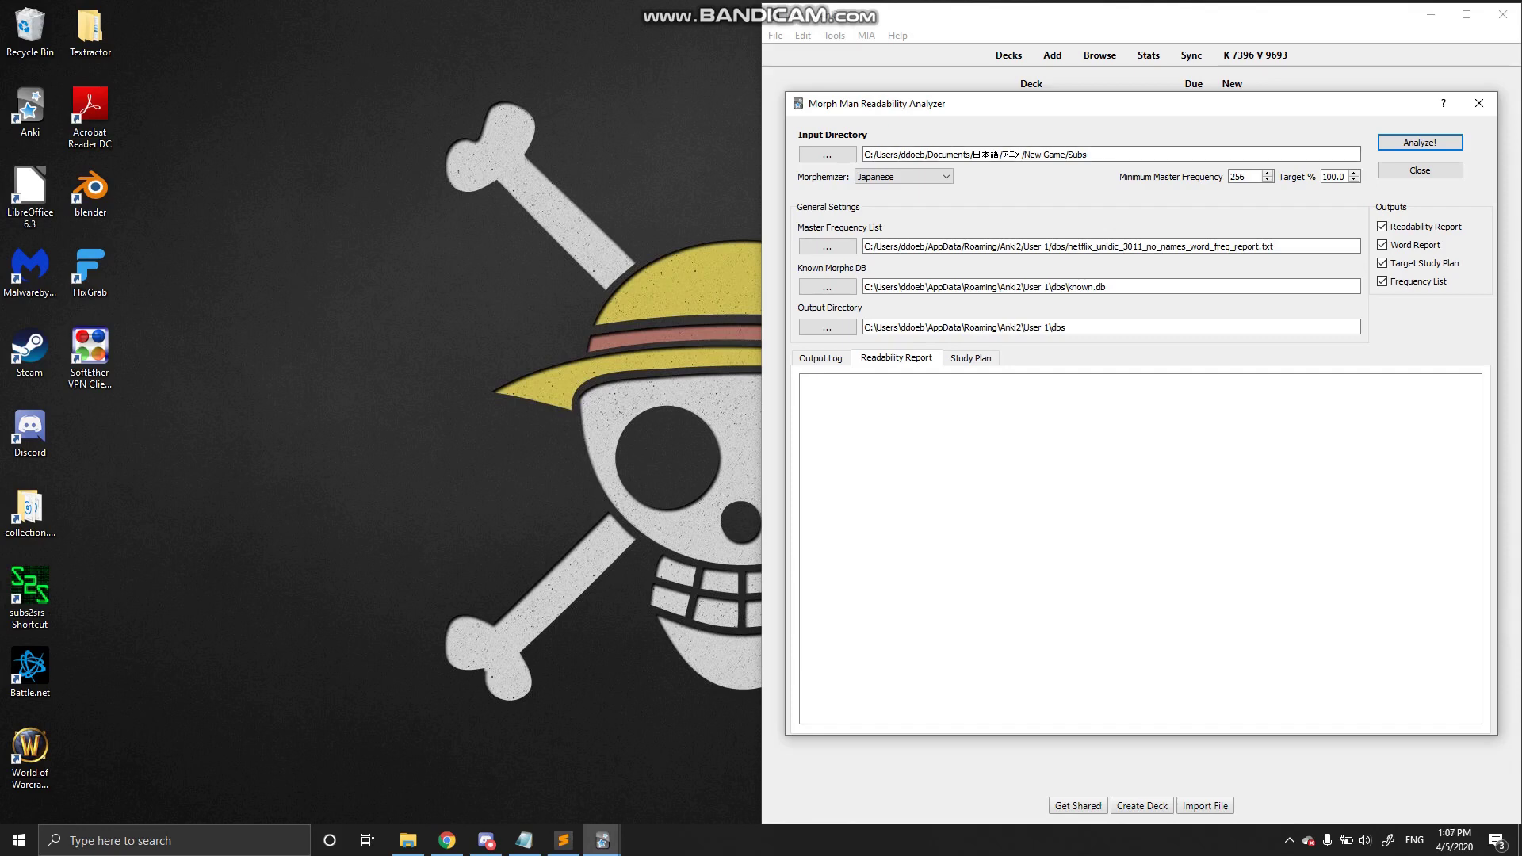
- Browse the Input Directory picker to the Subs folder under 日本語, アニメ, Aggretsuko, and close it without selecting a folder
{"action": "left_click", "coordinate": [827, 154]}
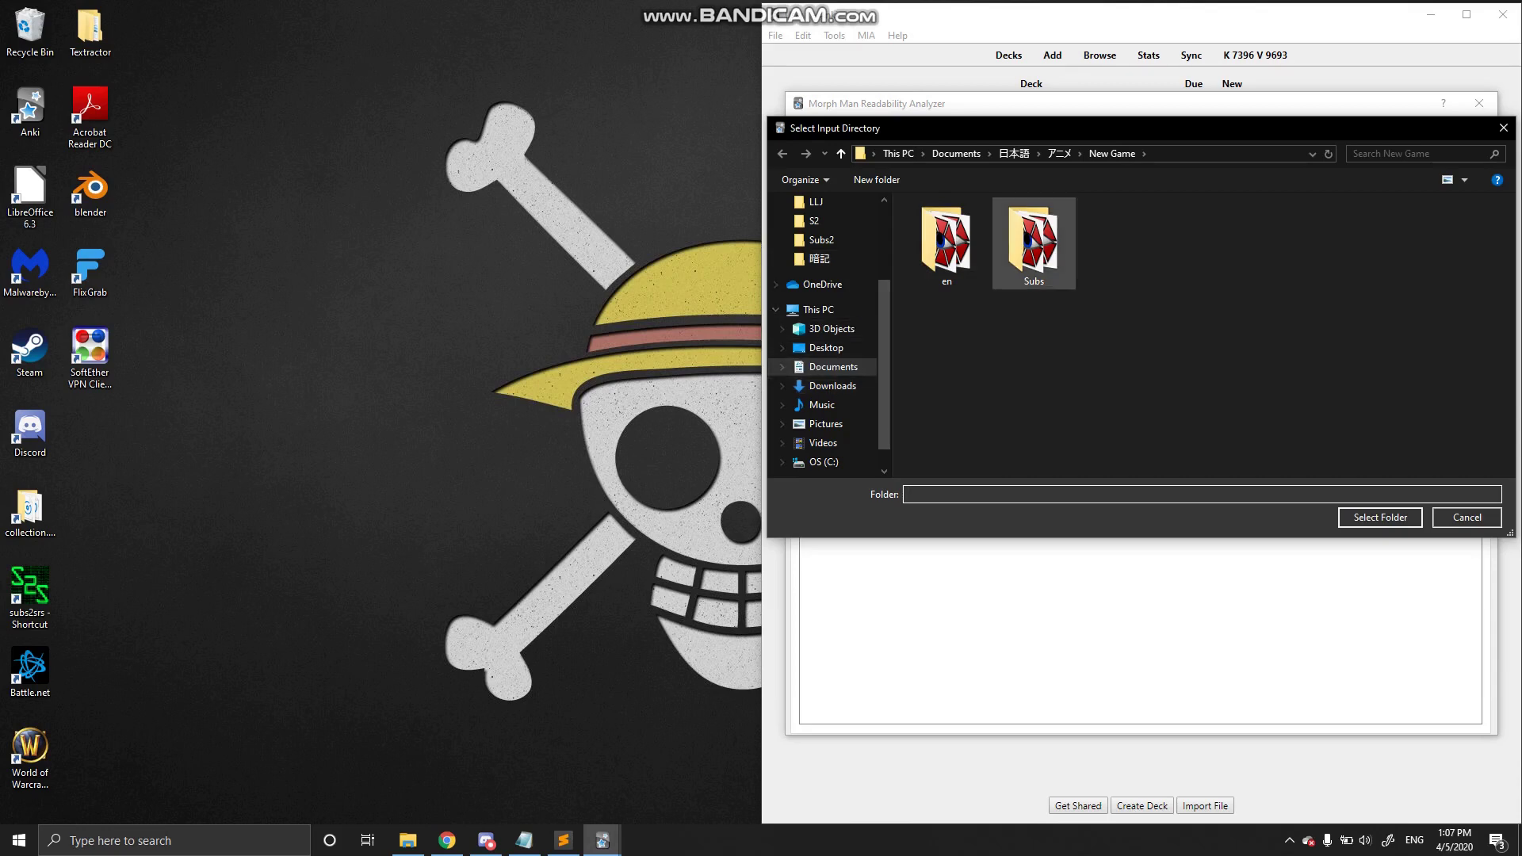
{"action": "scroll", "coordinate": [821, 254], "scroll_direction": "up", "scroll_amount": 1}
{"action": "left_click", "coordinate": [824, 220]}
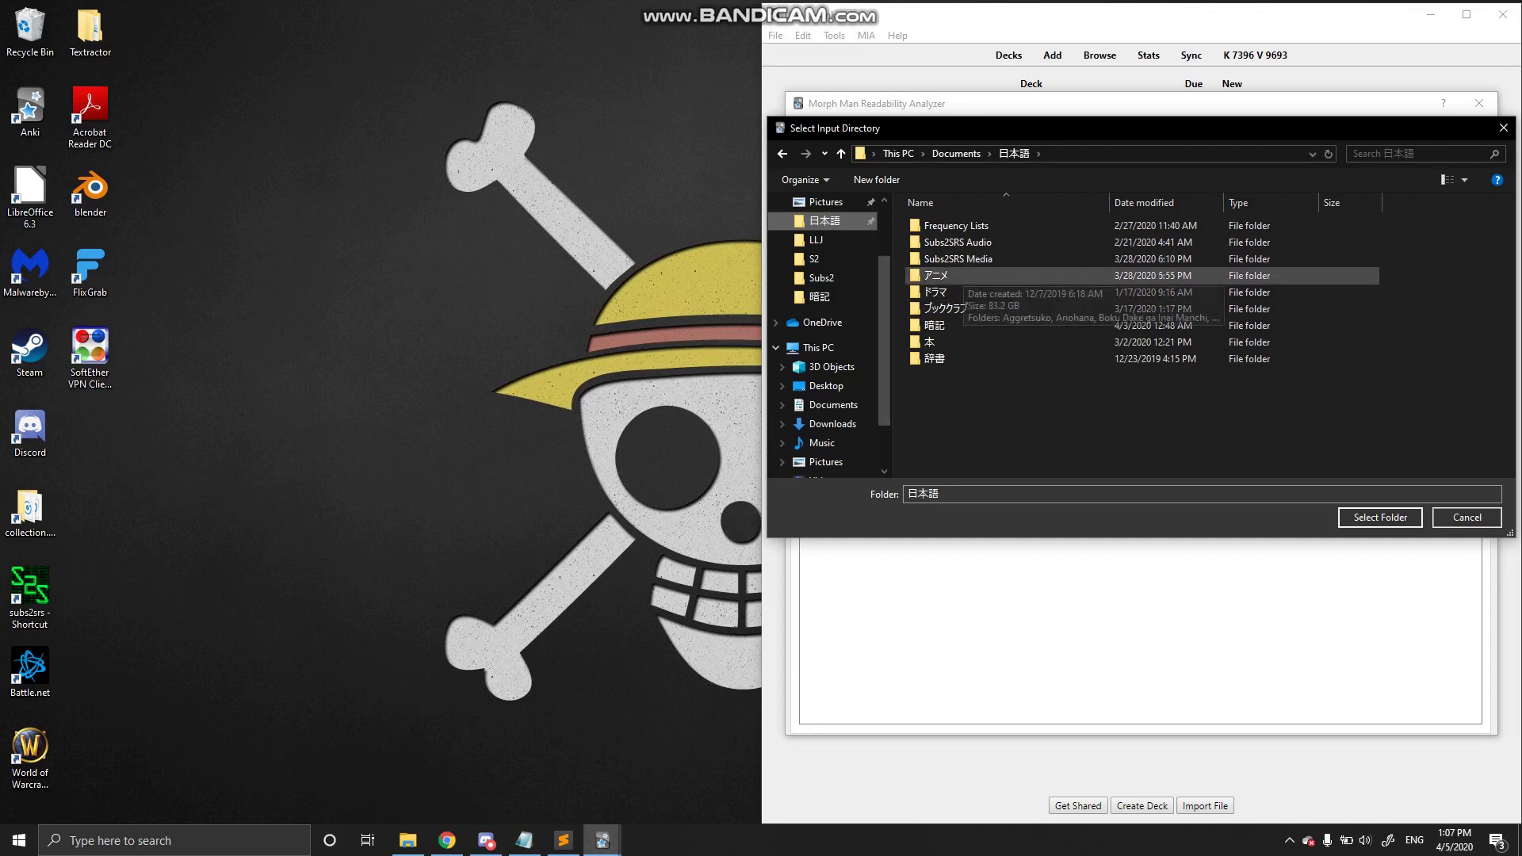
{"action": "double_click", "coordinate": [936, 275]}
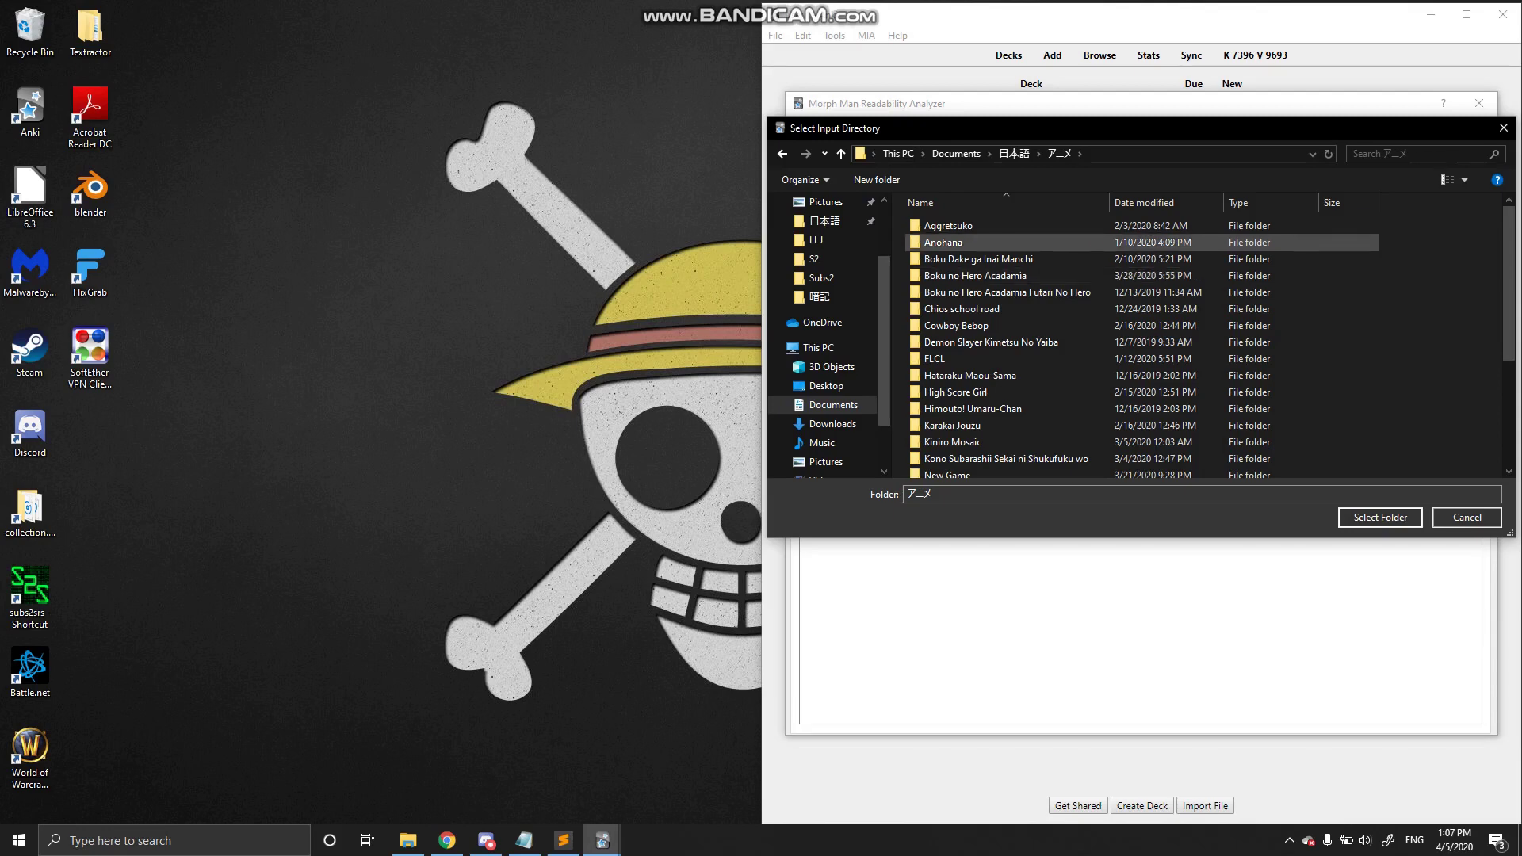
{"action": "double_click", "coordinate": [948, 226]}
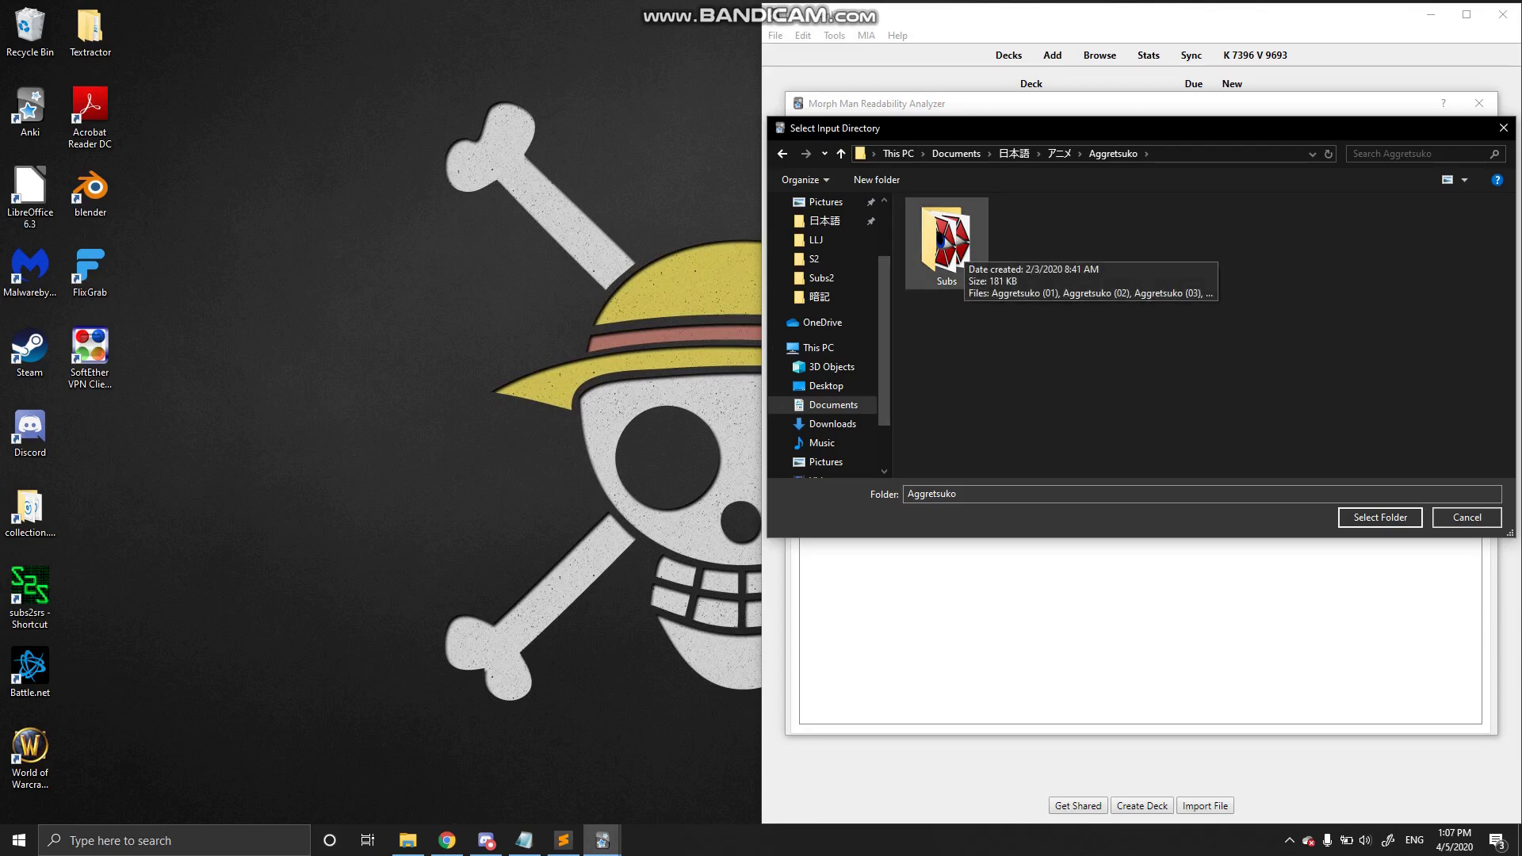
{"action": "double_click", "coordinate": [948, 242]}
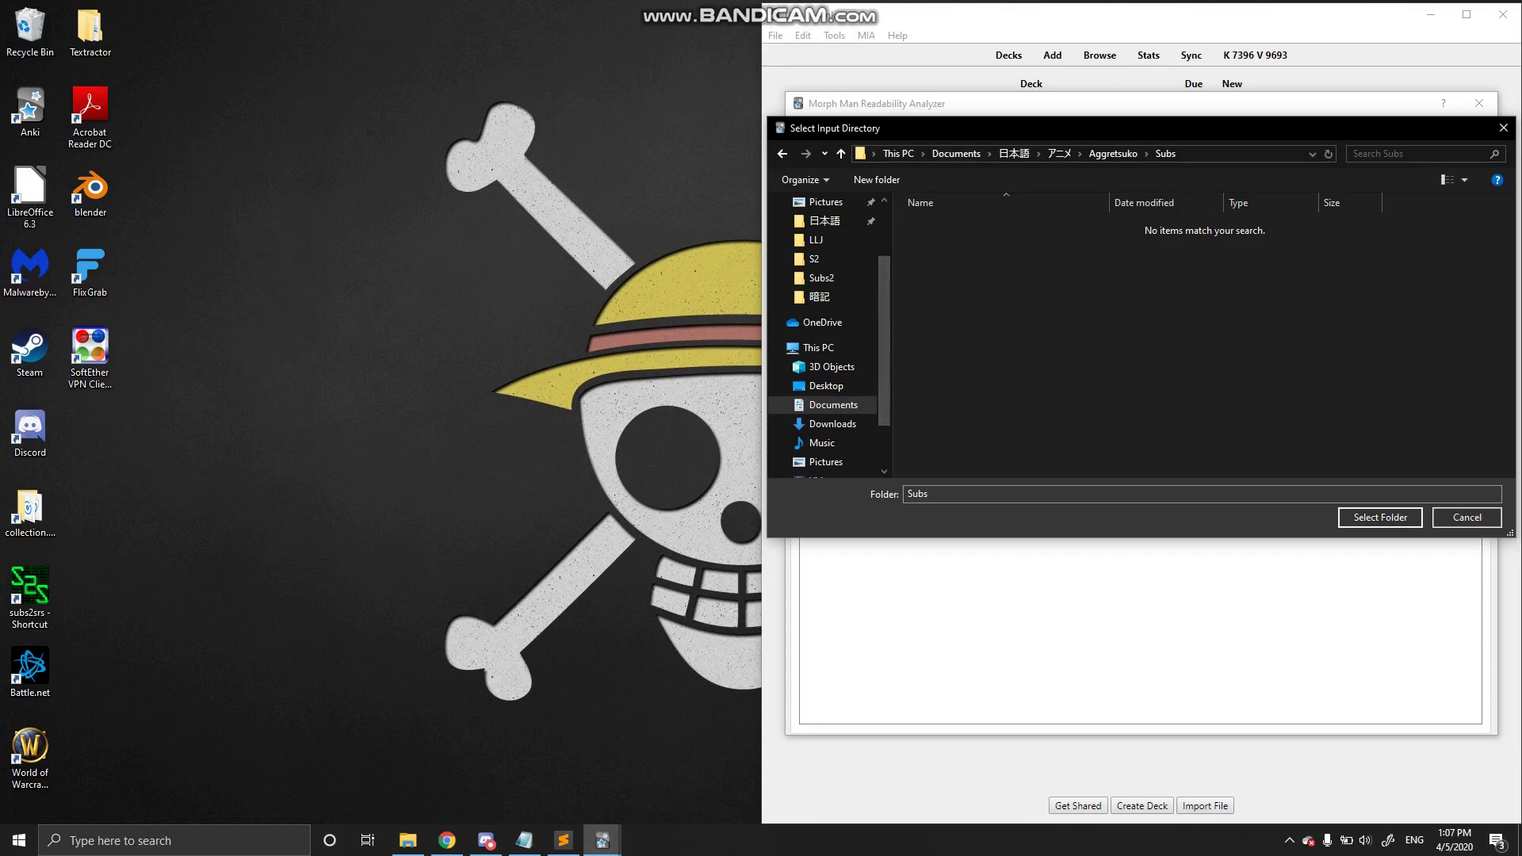
{"action": "left_click", "coordinate": [1503, 127]}
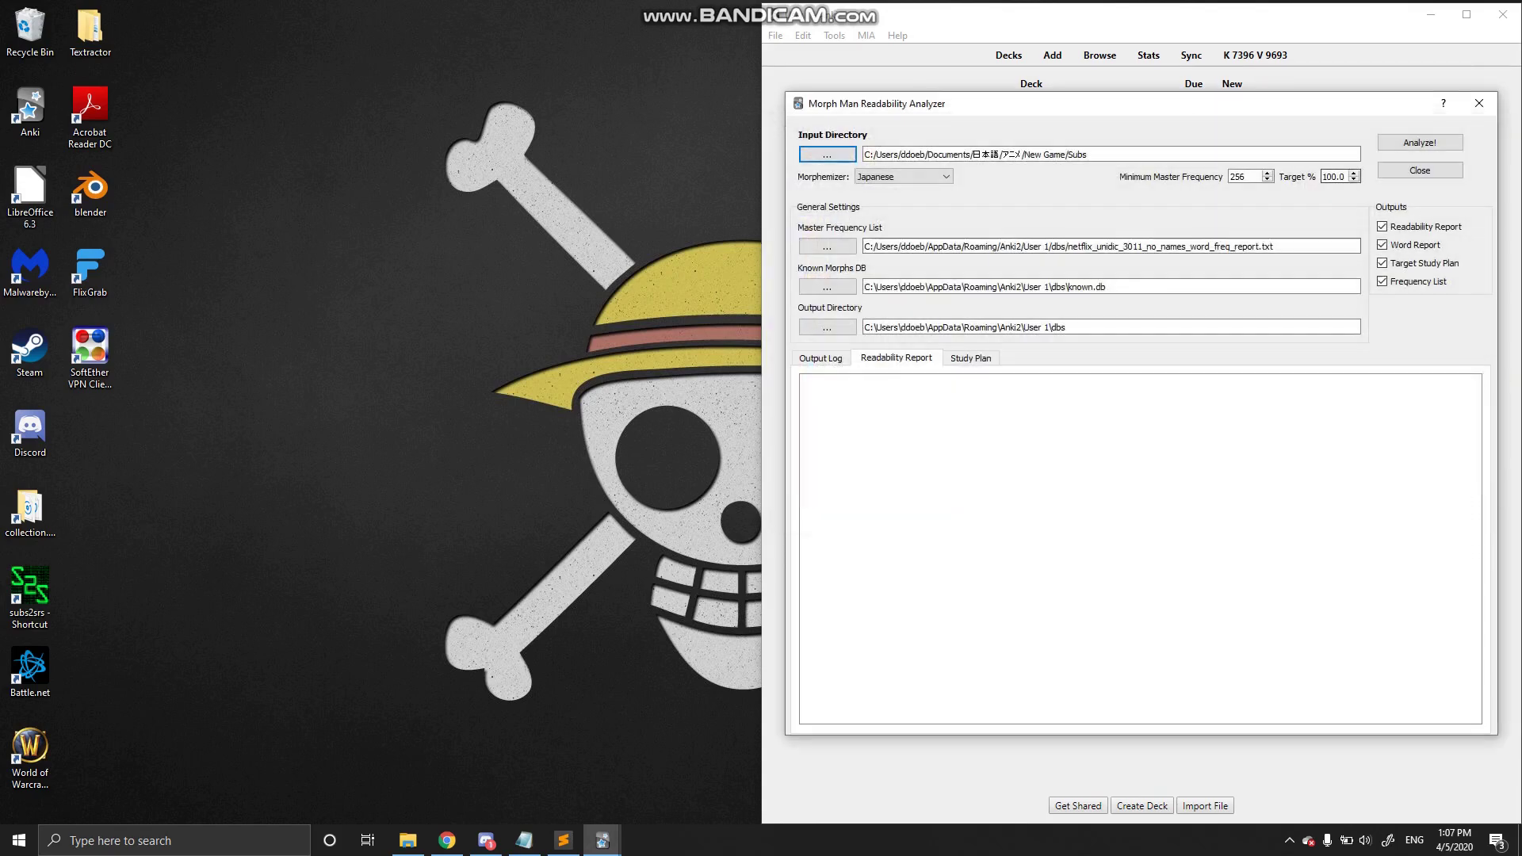
- Choose Japanese as the morphemizer in the Readability Analyzer
{"action": "left_click", "coordinate": [904, 176]}
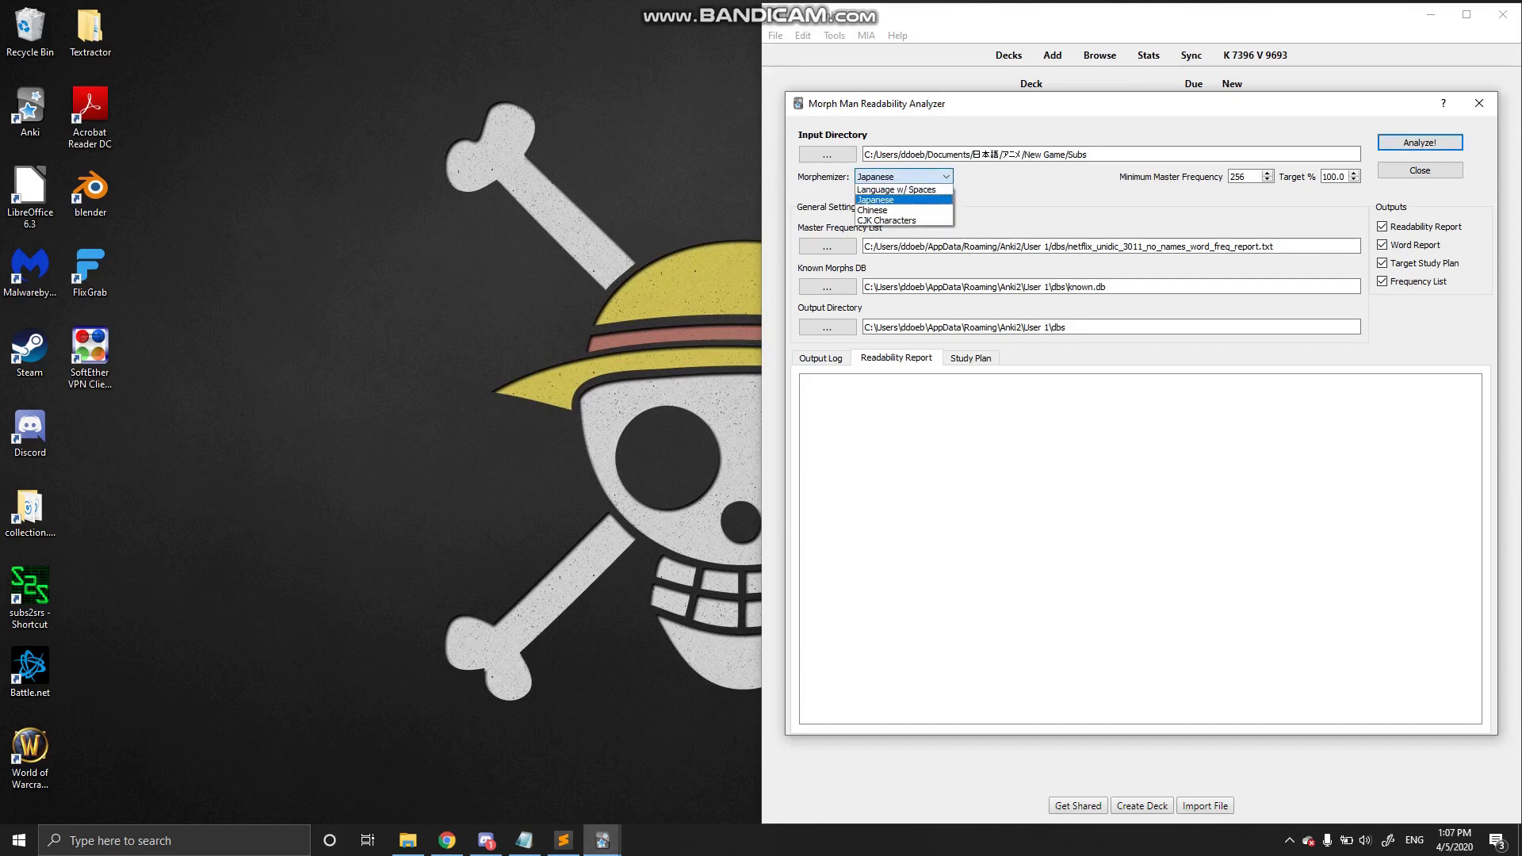
{"action": "left_click", "coordinate": [902, 200]}
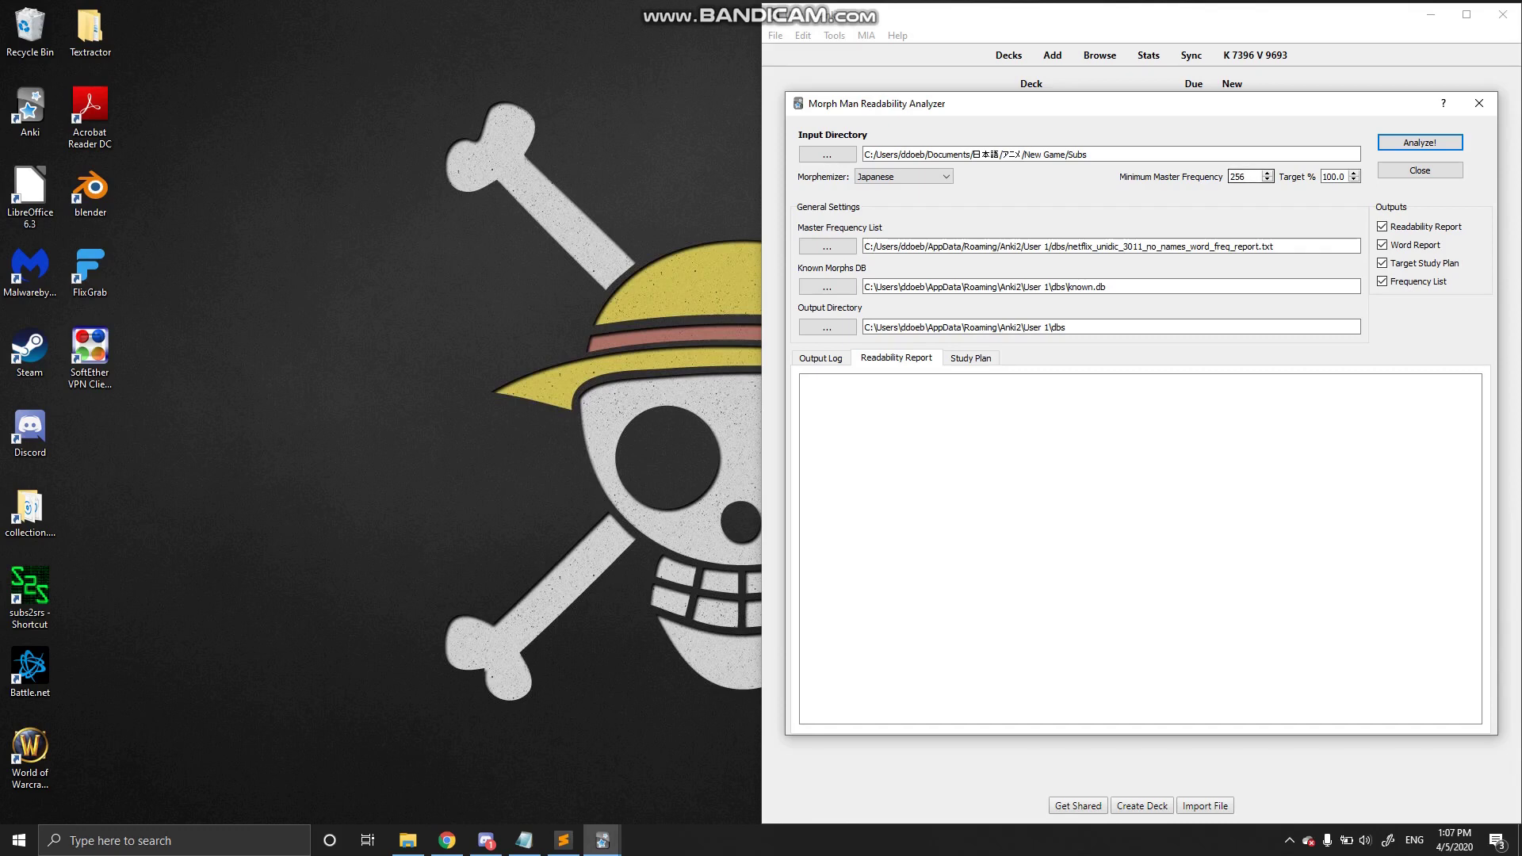
{"action": "key", "text": "Tab"}
{"action": "key", "text": "Tab"}
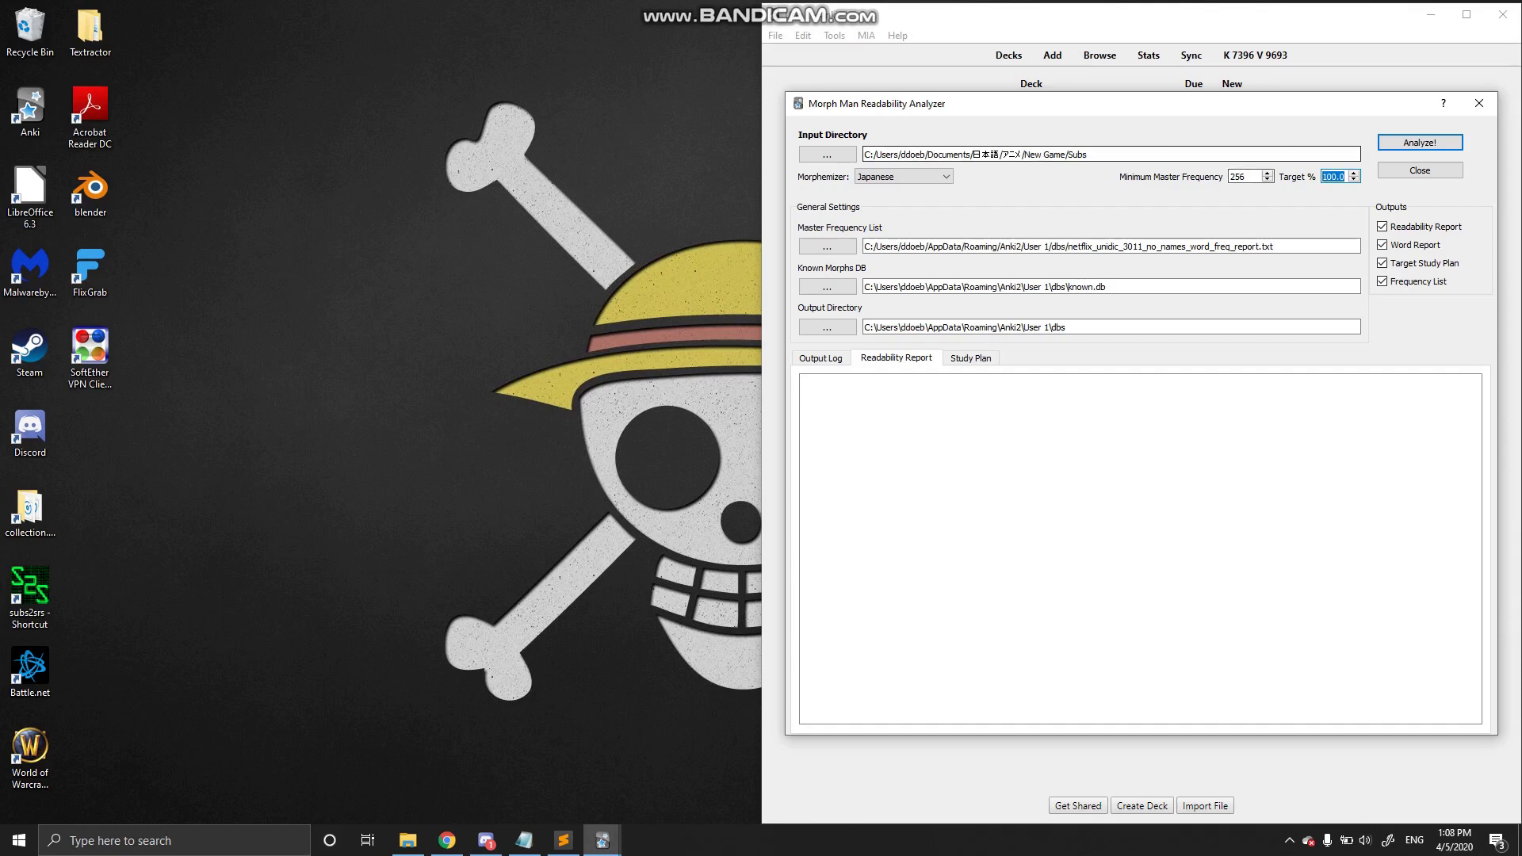
{"action": "left_click", "coordinate": [1336, 177]}
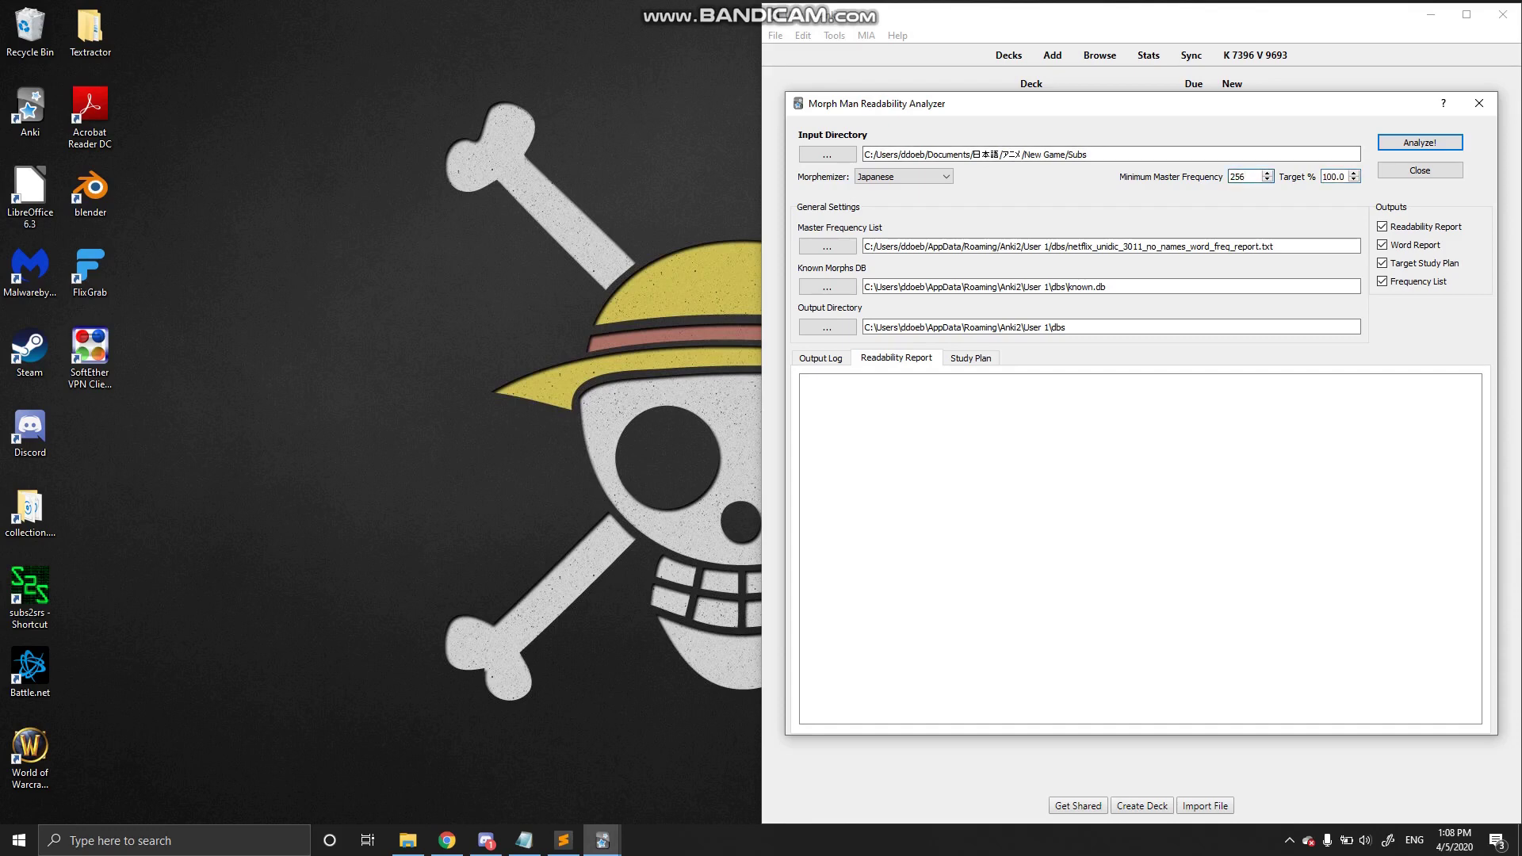
- Launch LibreOffice Calc and copy the dbs folder path from the Master Frequency List file picker
{"action": "left_click", "coordinate": [827, 246]}
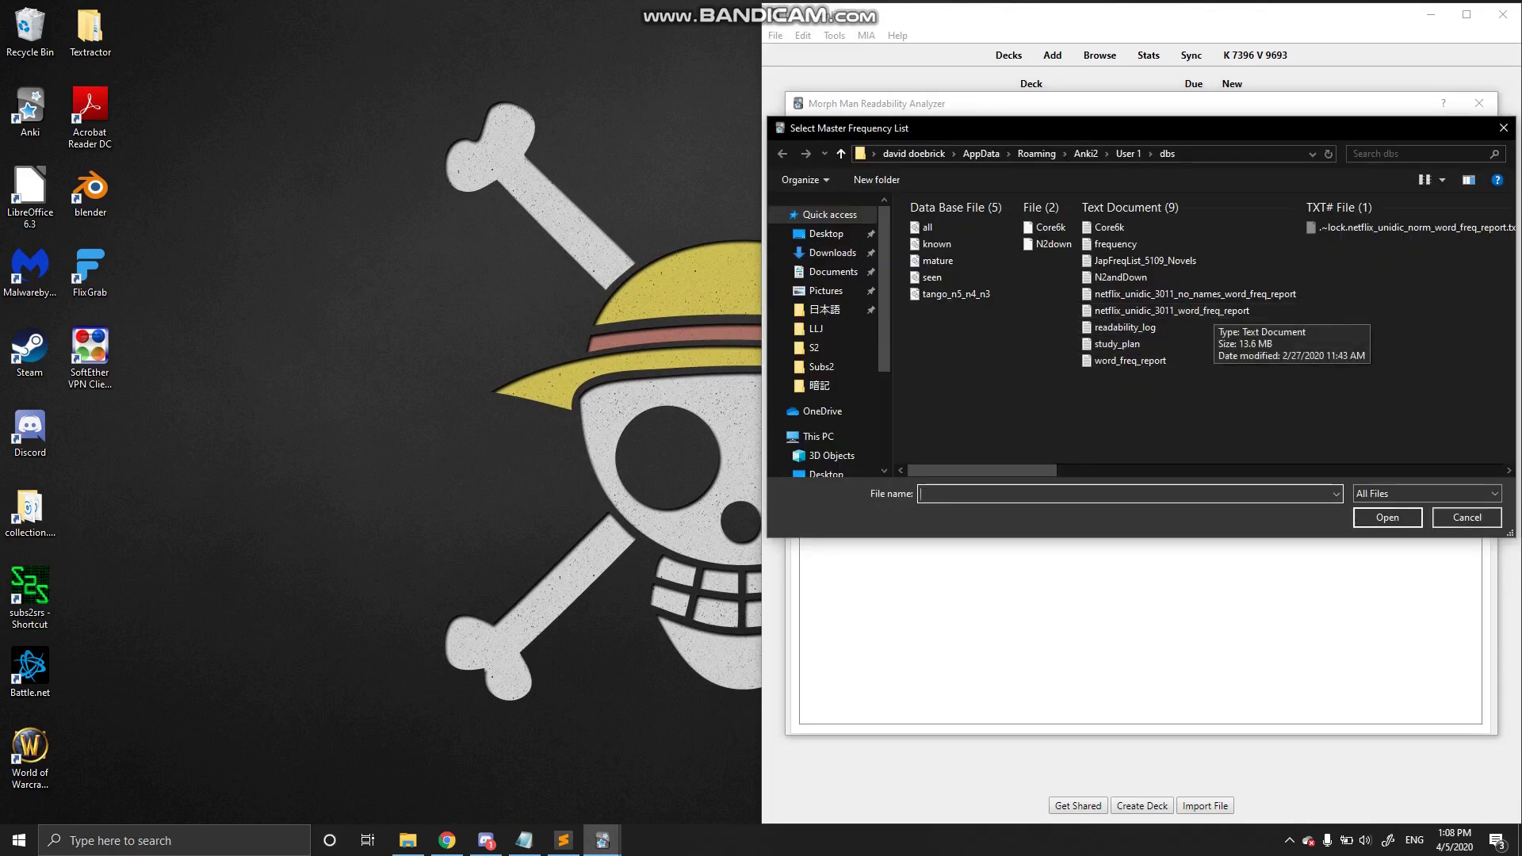
{"action": "key", "text": "alt+Tab"}
{"action": "left_click", "coordinate": [175, 841]}
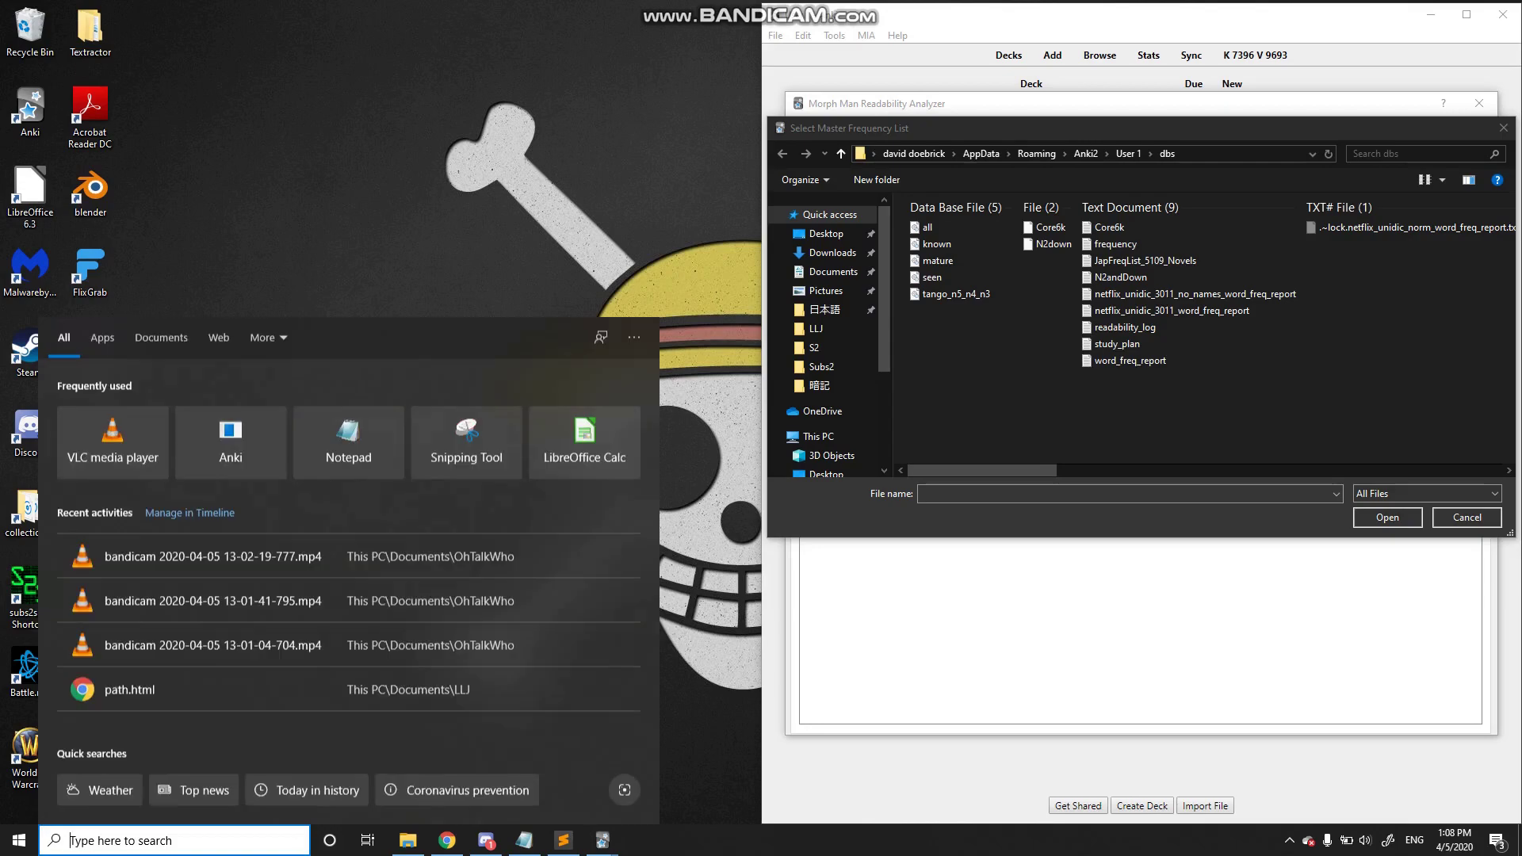
{"action": "type", "text": "calc"}
{"action": "key", "text": "Return"}
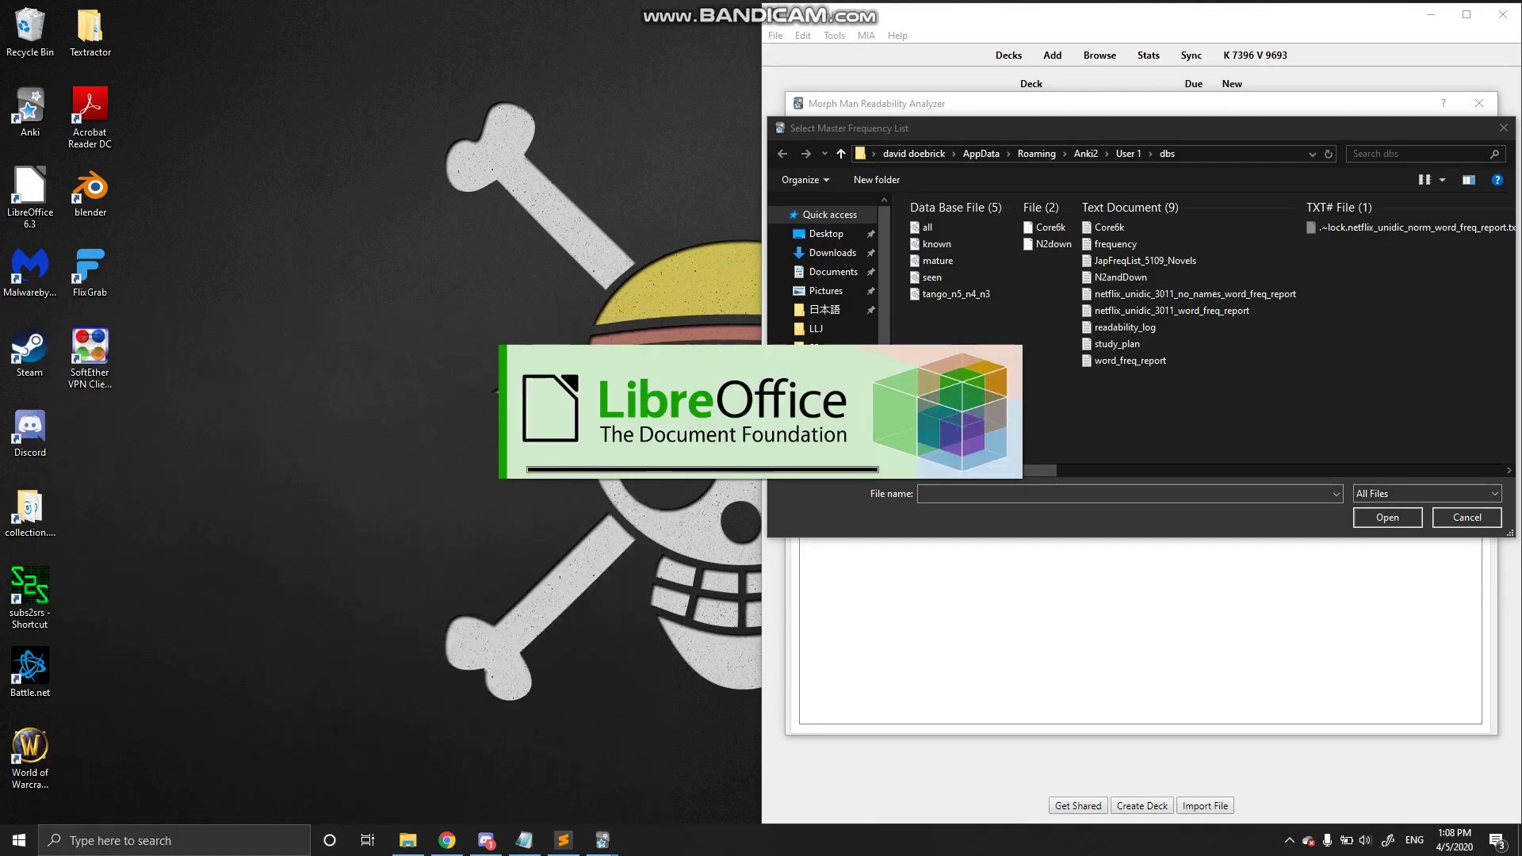
{"action": "key", "text": "alt+Tab"}
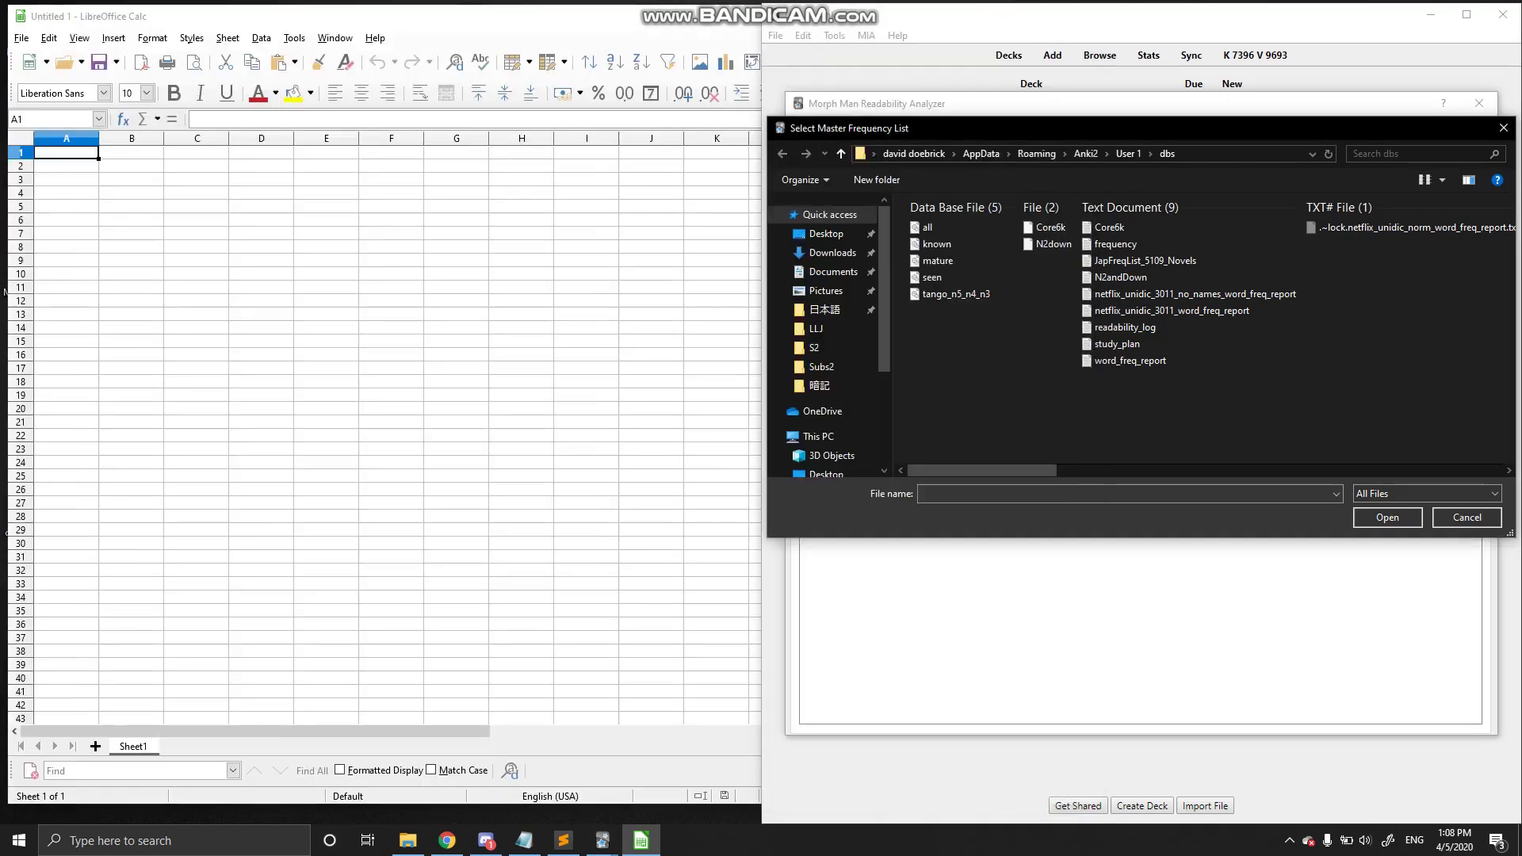
{"action": "left_click", "coordinate": [1205, 154]}
{"action": "key", "text": "ctrl+c"}
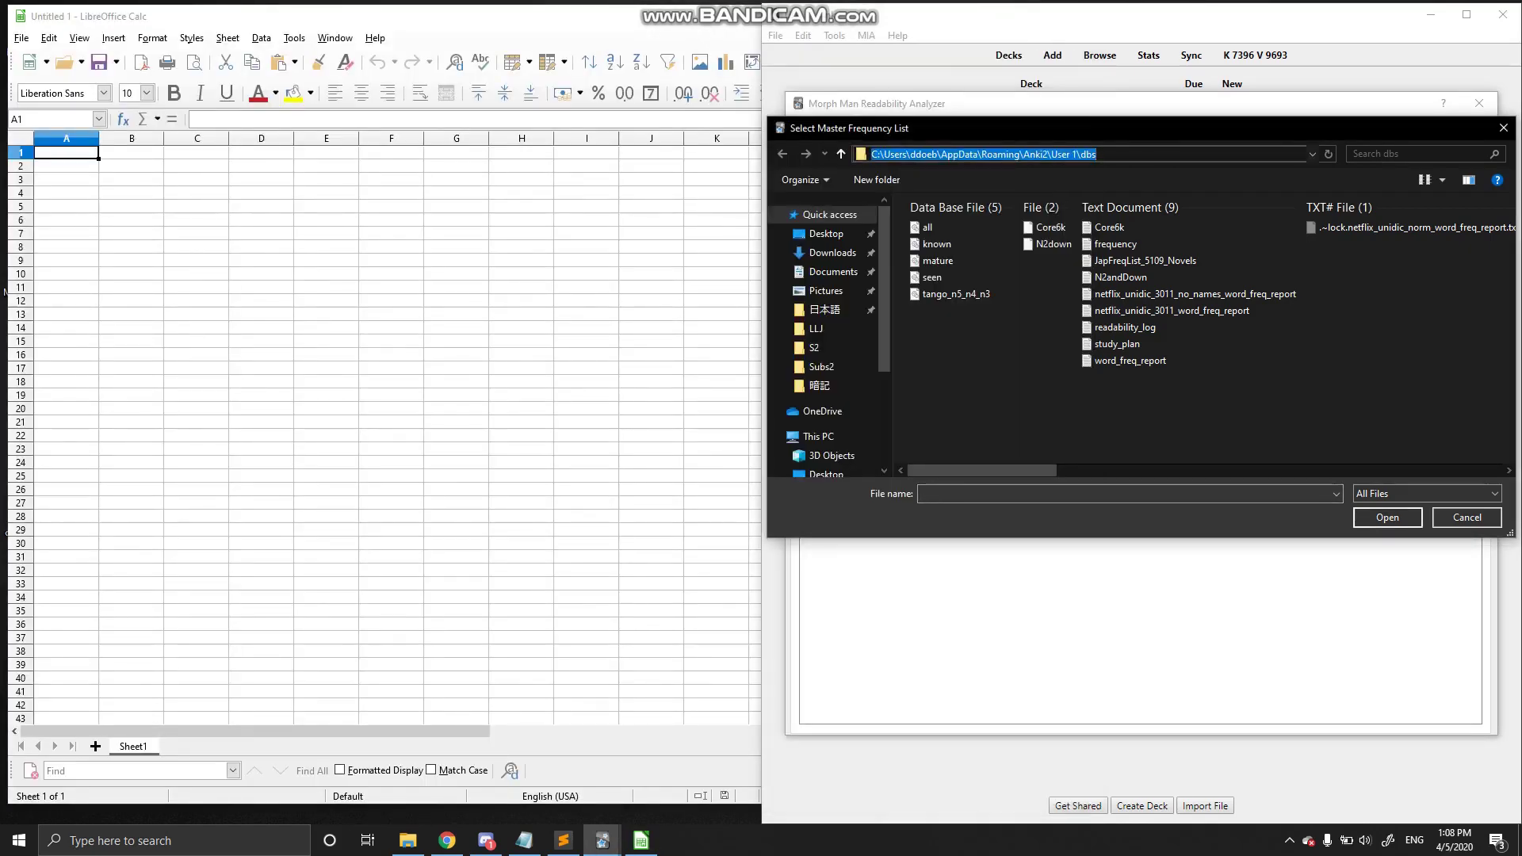
- Open netflix_unidic_3011_no_names_word_freq_report from the copied dbs path in Calc with the default import settings, and close the analyzer's file picker
{"action": "key", "text": "alt+Tab"}
{"action": "left_click", "coordinate": [64, 61]}
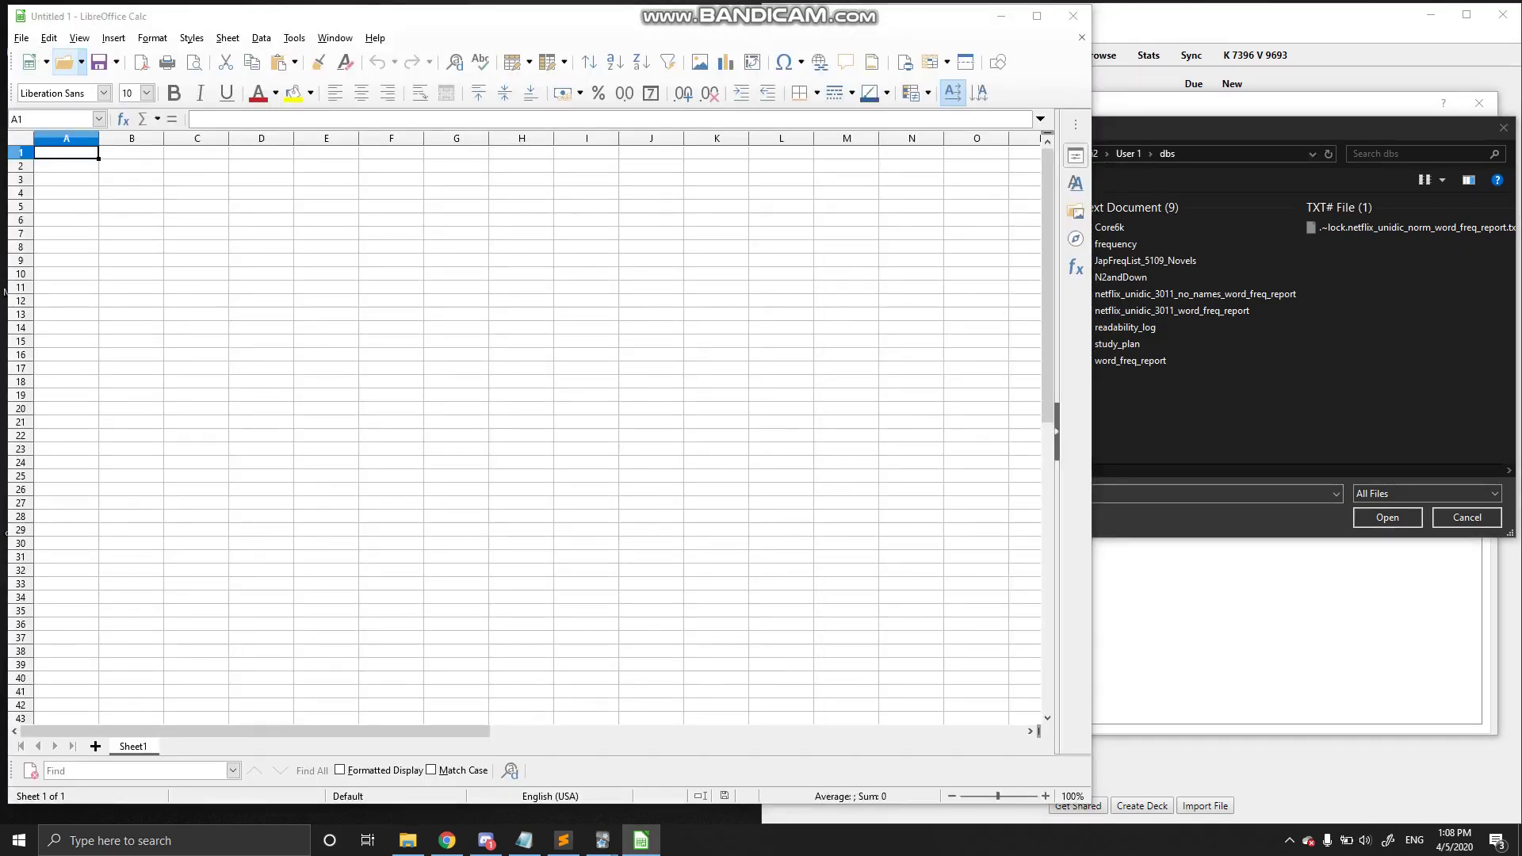
{"action": "key", "text": "ctrl+o"}
{"action": "left_click", "coordinate": [203, 66]}
{"action": "left_click", "coordinate": [333, 67]}
{"action": "key", "text": "ctrl+v"}
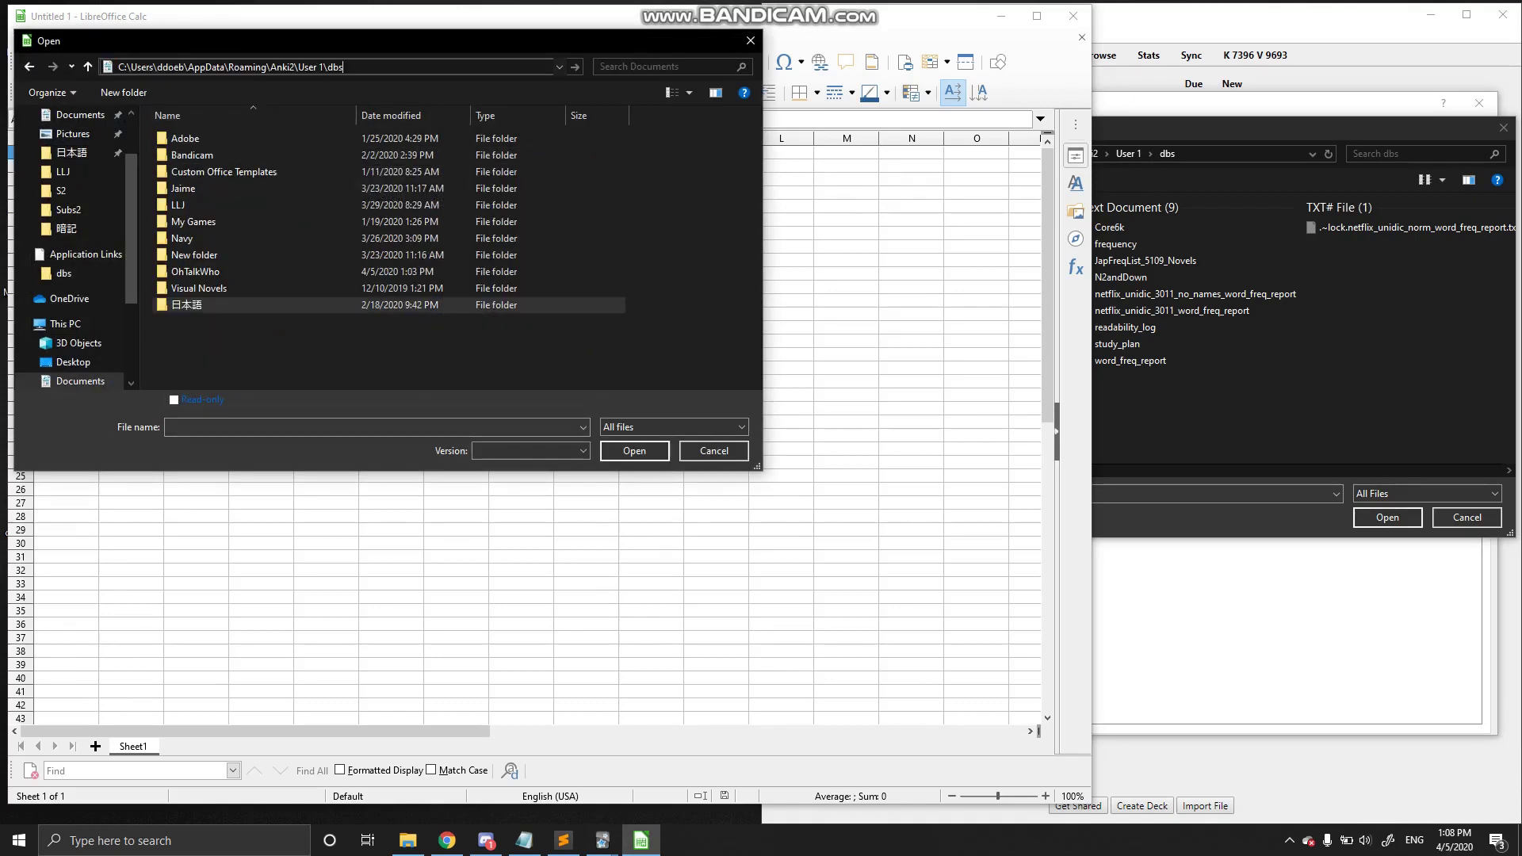
{"action": "key", "text": "Return"}
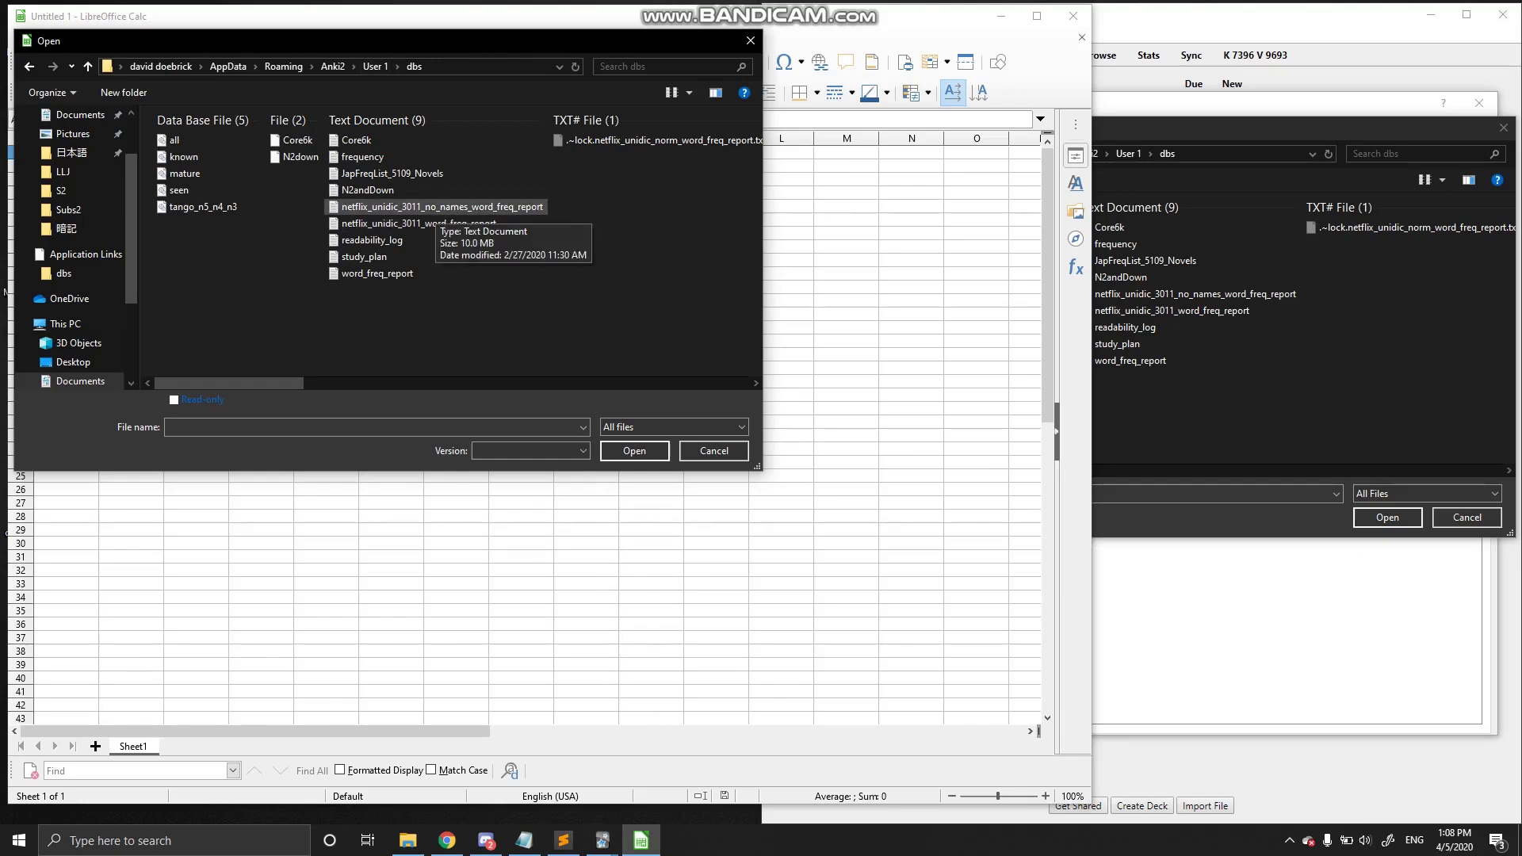
{"action": "double_click", "coordinate": [436, 208]}
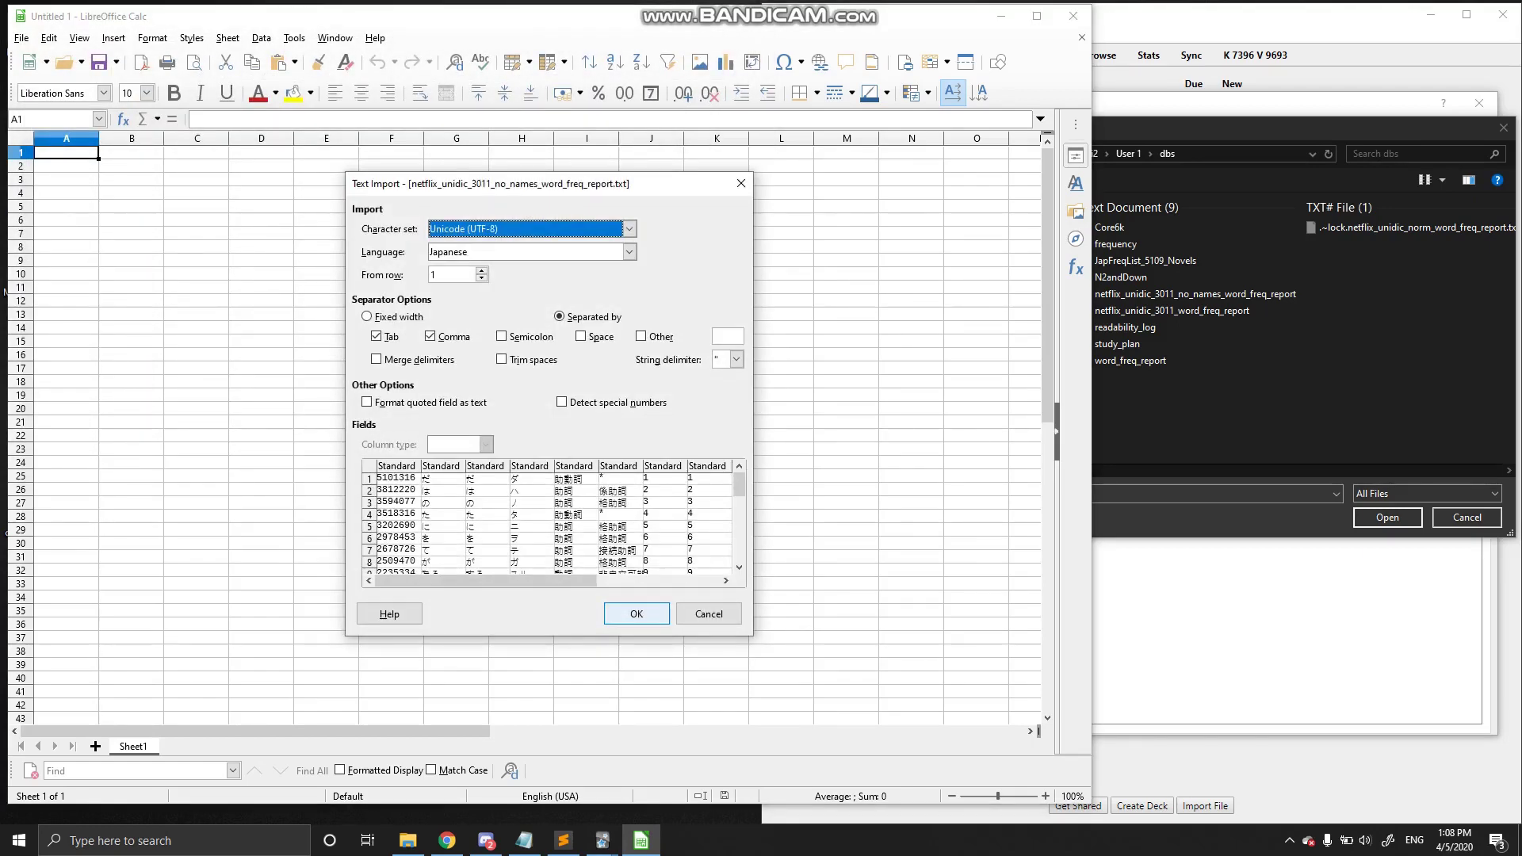
{"action": "key", "text": "Return"}
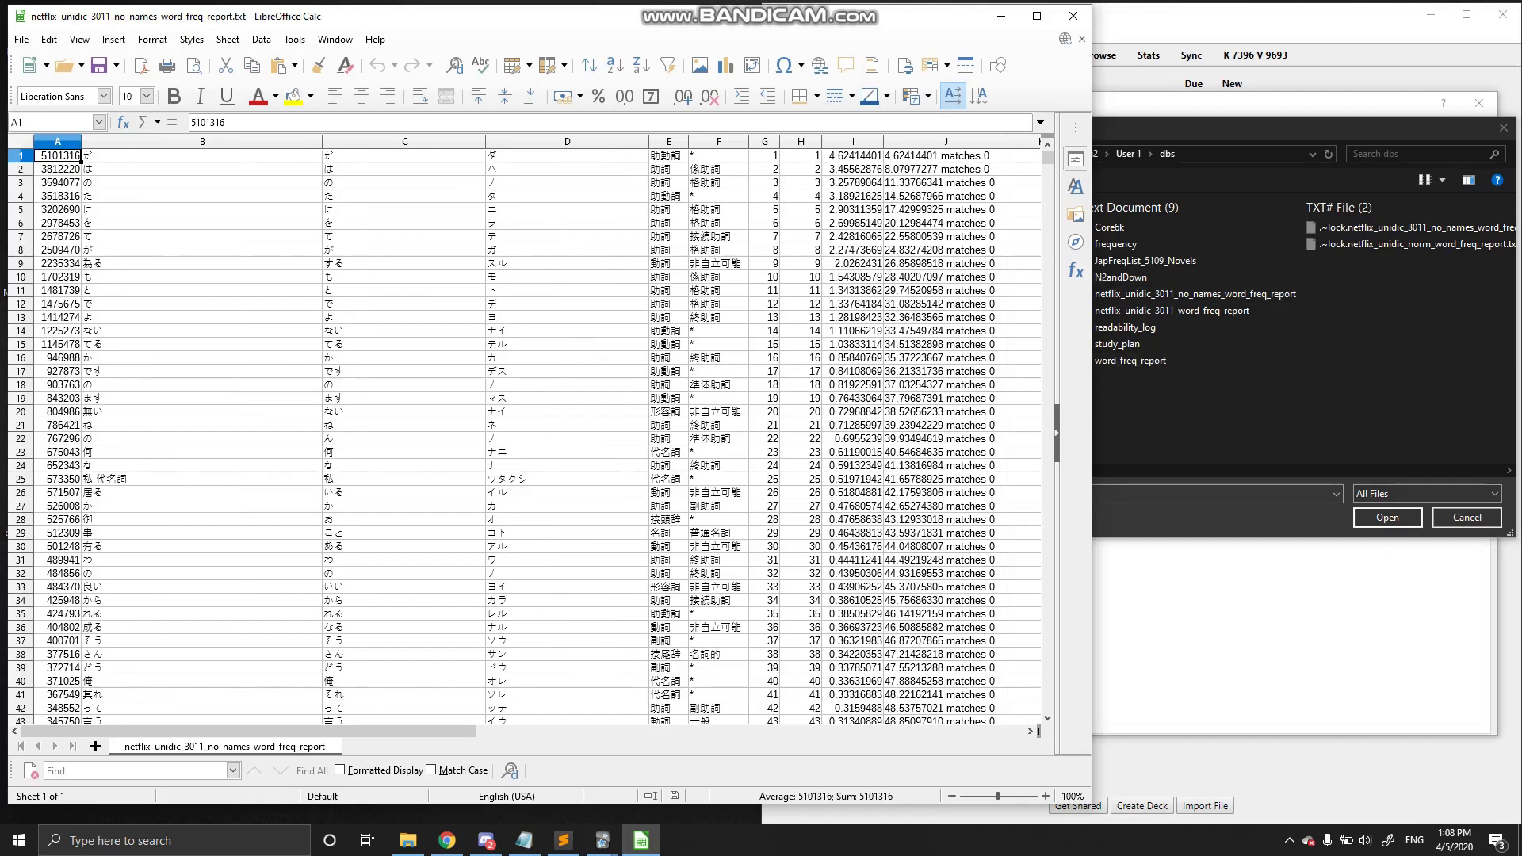
{"action": "left_click", "coordinate": [1383, 333]}
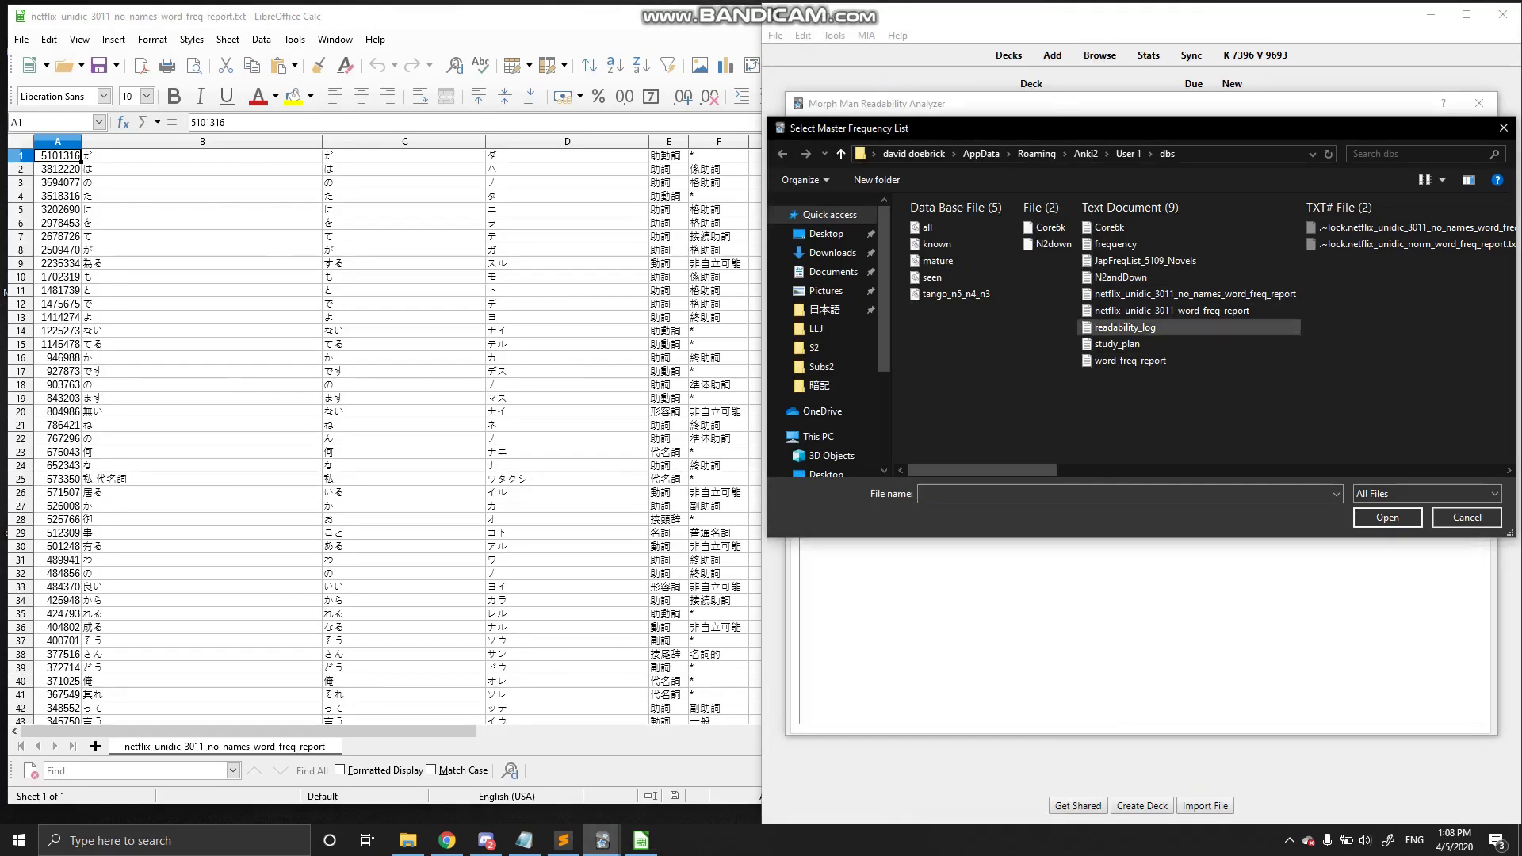
{"action": "left_click", "coordinate": [1504, 129]}
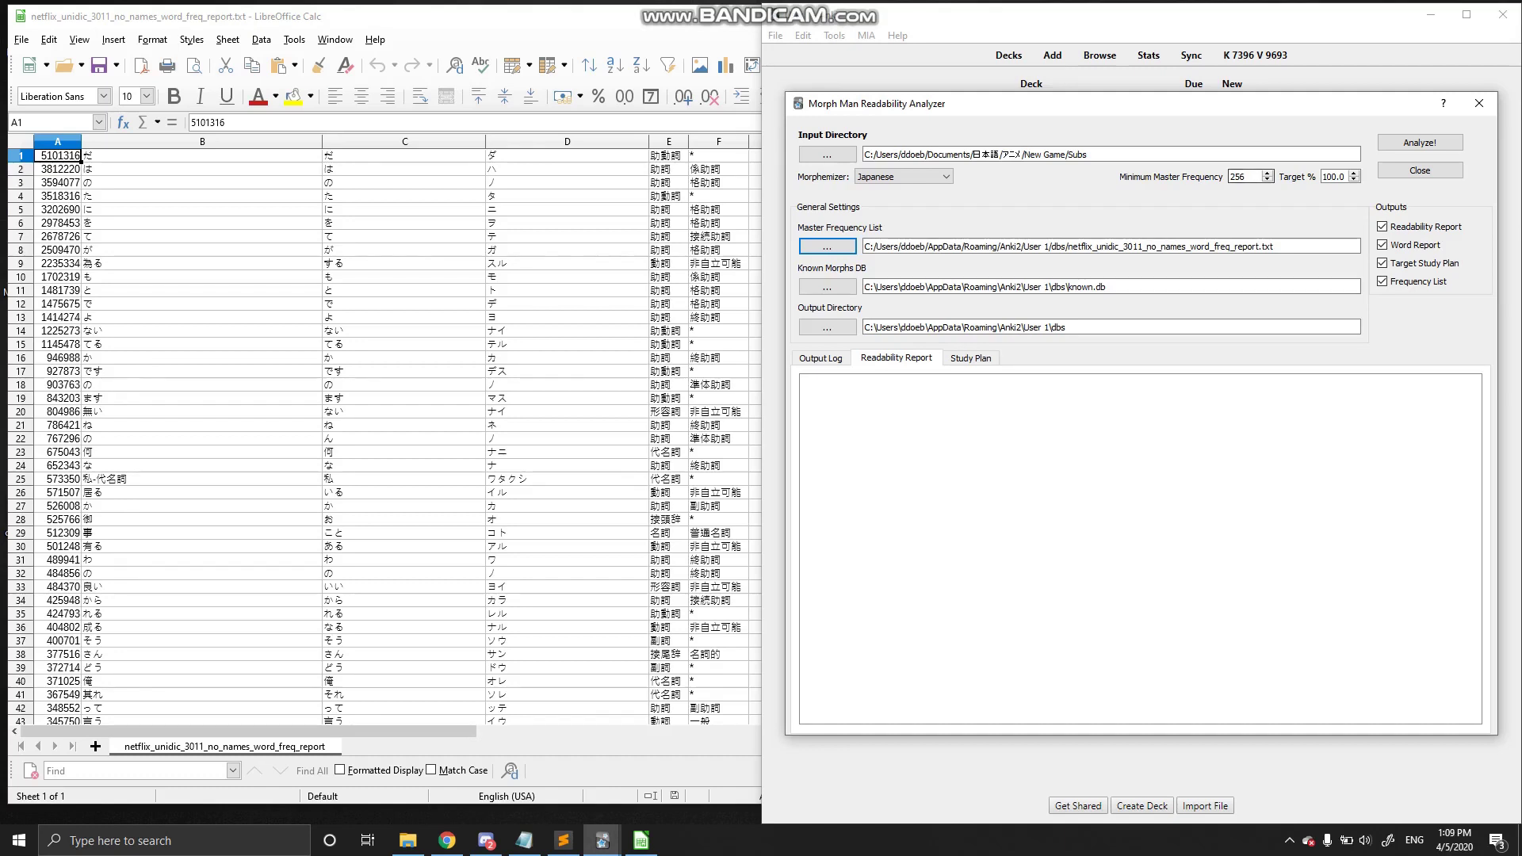
- Set the Minimum Master Frequency to 0 in the Readability Analyzer
{"action": "left_click", "coordinate": [1249, 176]}
{"action": "double_click", "coordinate": [1247, 177]}
{"action": "type", "text": "0"}
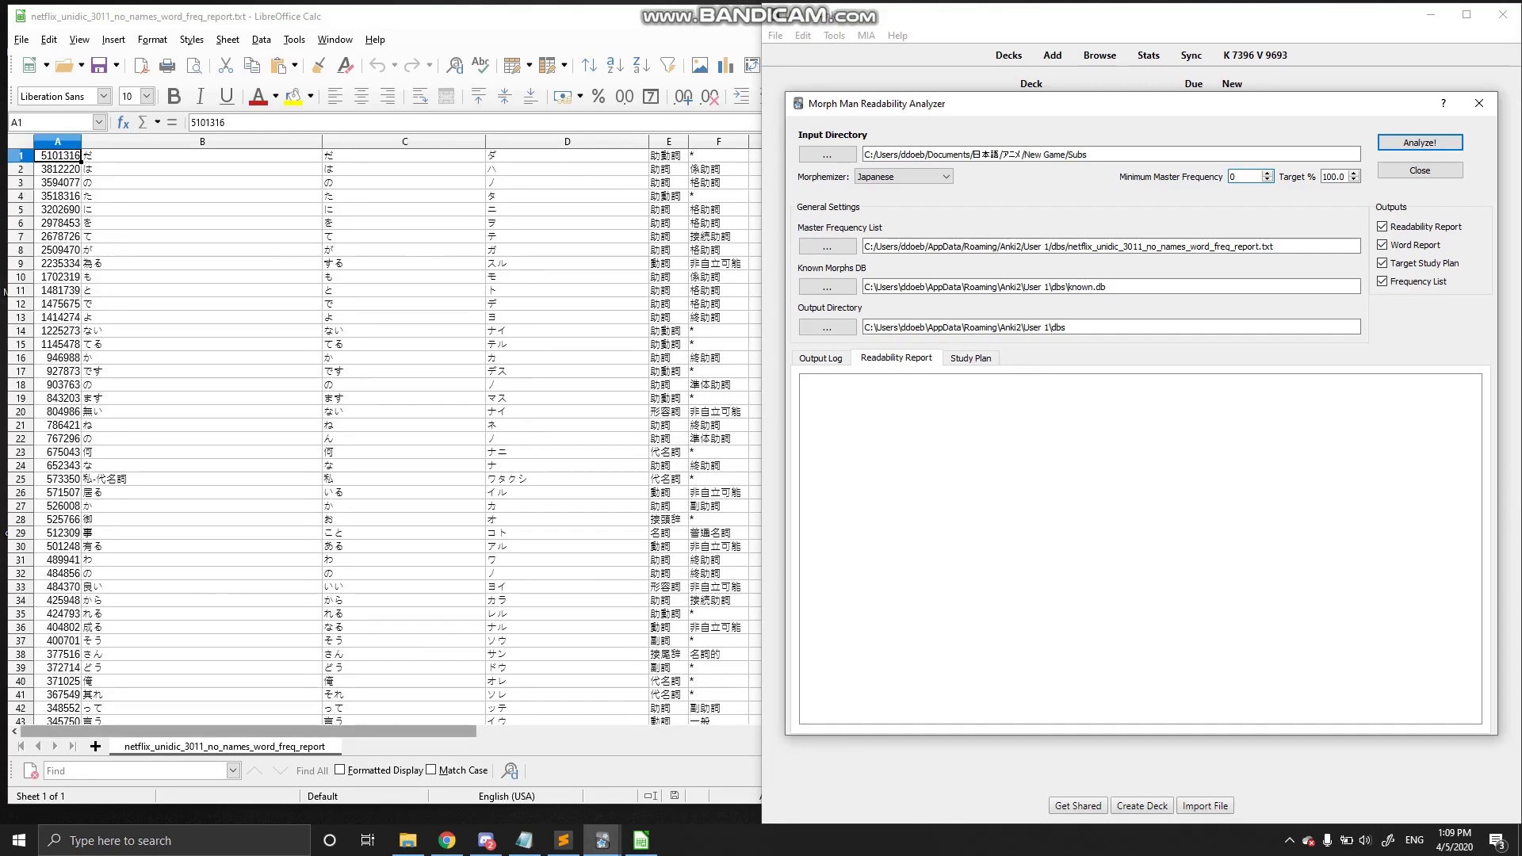
{"action": "left_click_drag", "start_coordinate": [1242, 177], "coordinate": [1227, 177]}
- Find row 10000 of the frequency list in Calc and select its frequency in column A
{"action": "left_click", "coordinate": [80, 158]}
{"action": "left_click", "coordinate": [201, 156]}
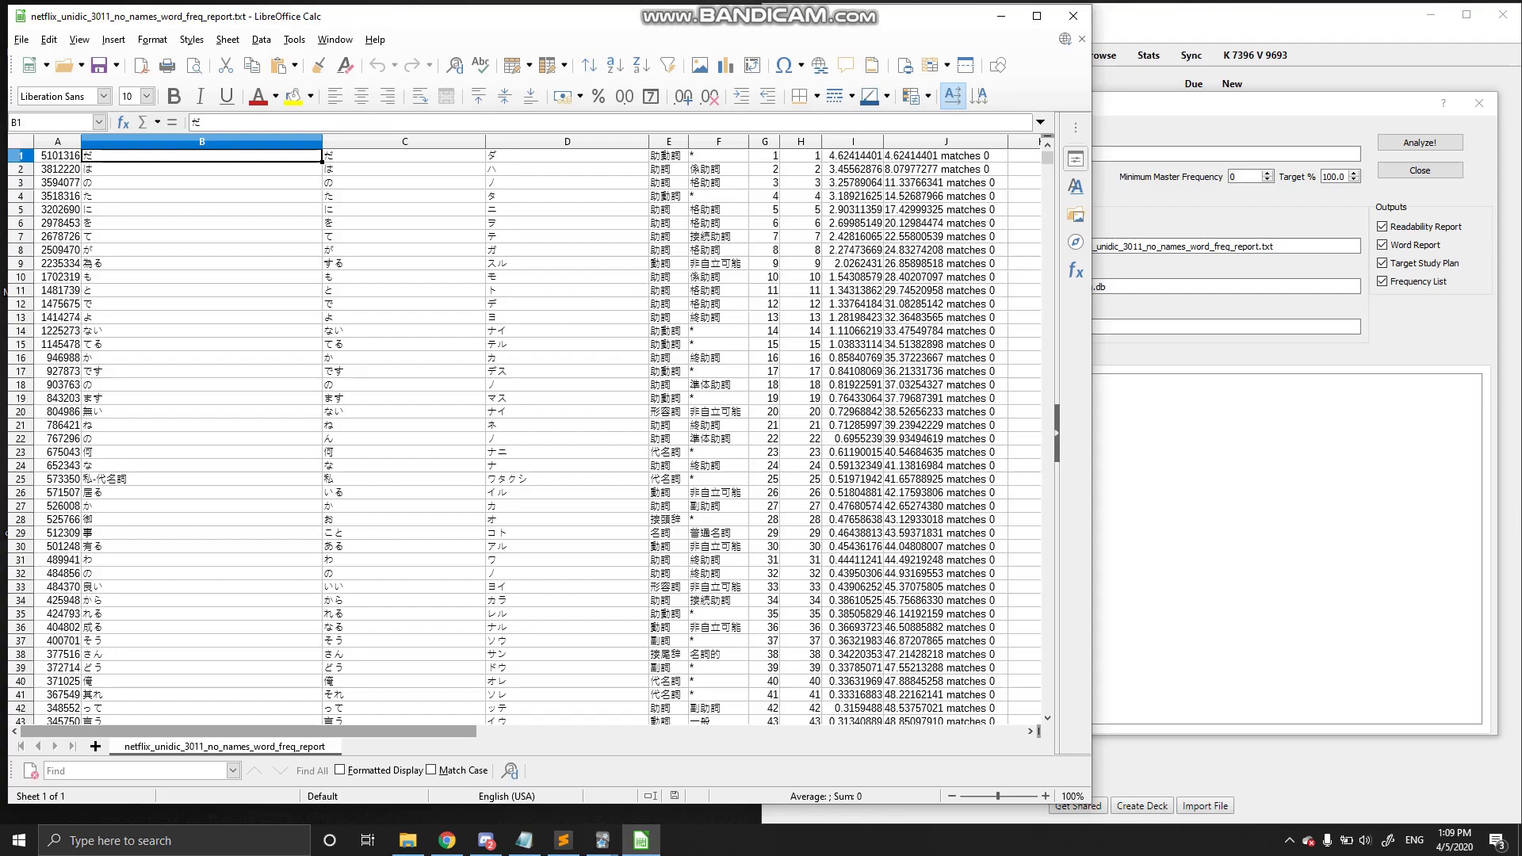
{"action": "scroll", "coordinate": [523, 436], "scroll_direction": "down", "scroll_amount": 8}
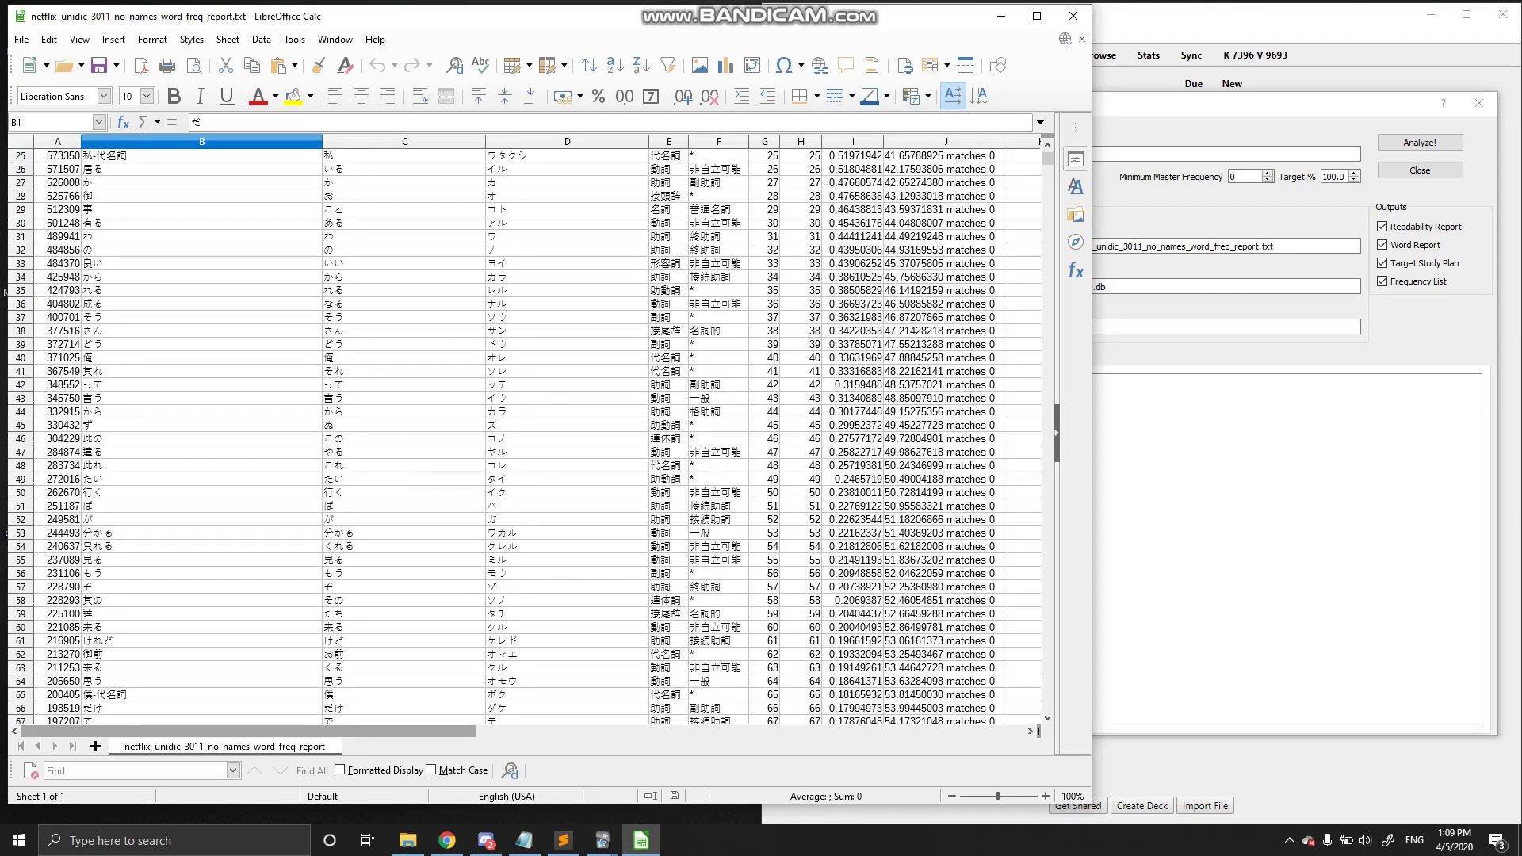
{"action": "left_click_drag", "start_coordinate": [1048, 159], "coordinate": [1047, 209]}
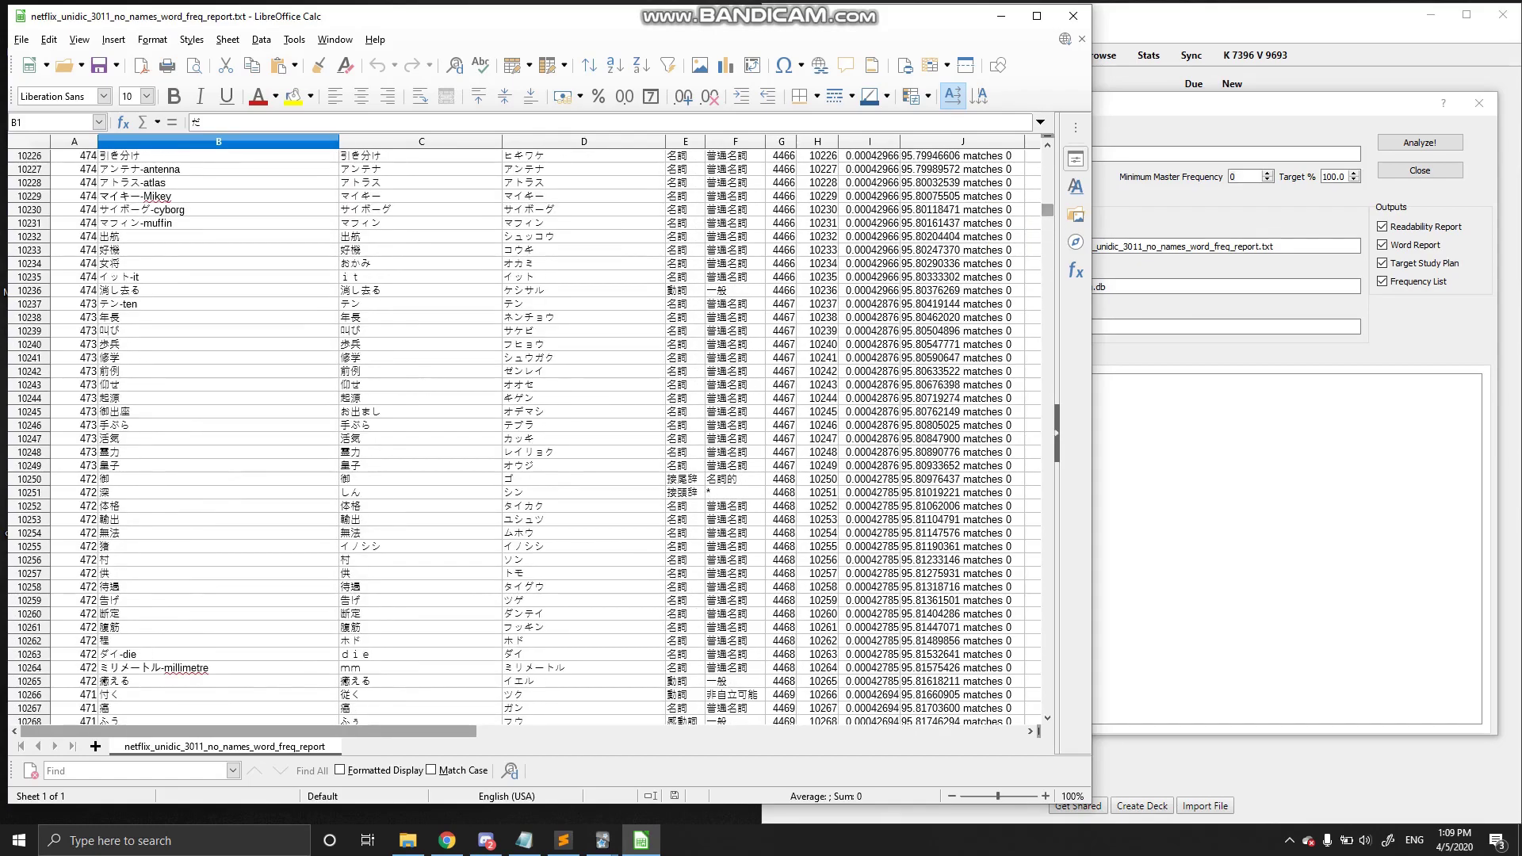
{"action": "scroll", "coordinate": [523, 436], "scroll_direction": "up", "scroll_amount": 17}
{"action": "scroll", "coordinate": [555, 340], "scroll_direction": "up", "scroll_amount": 20}
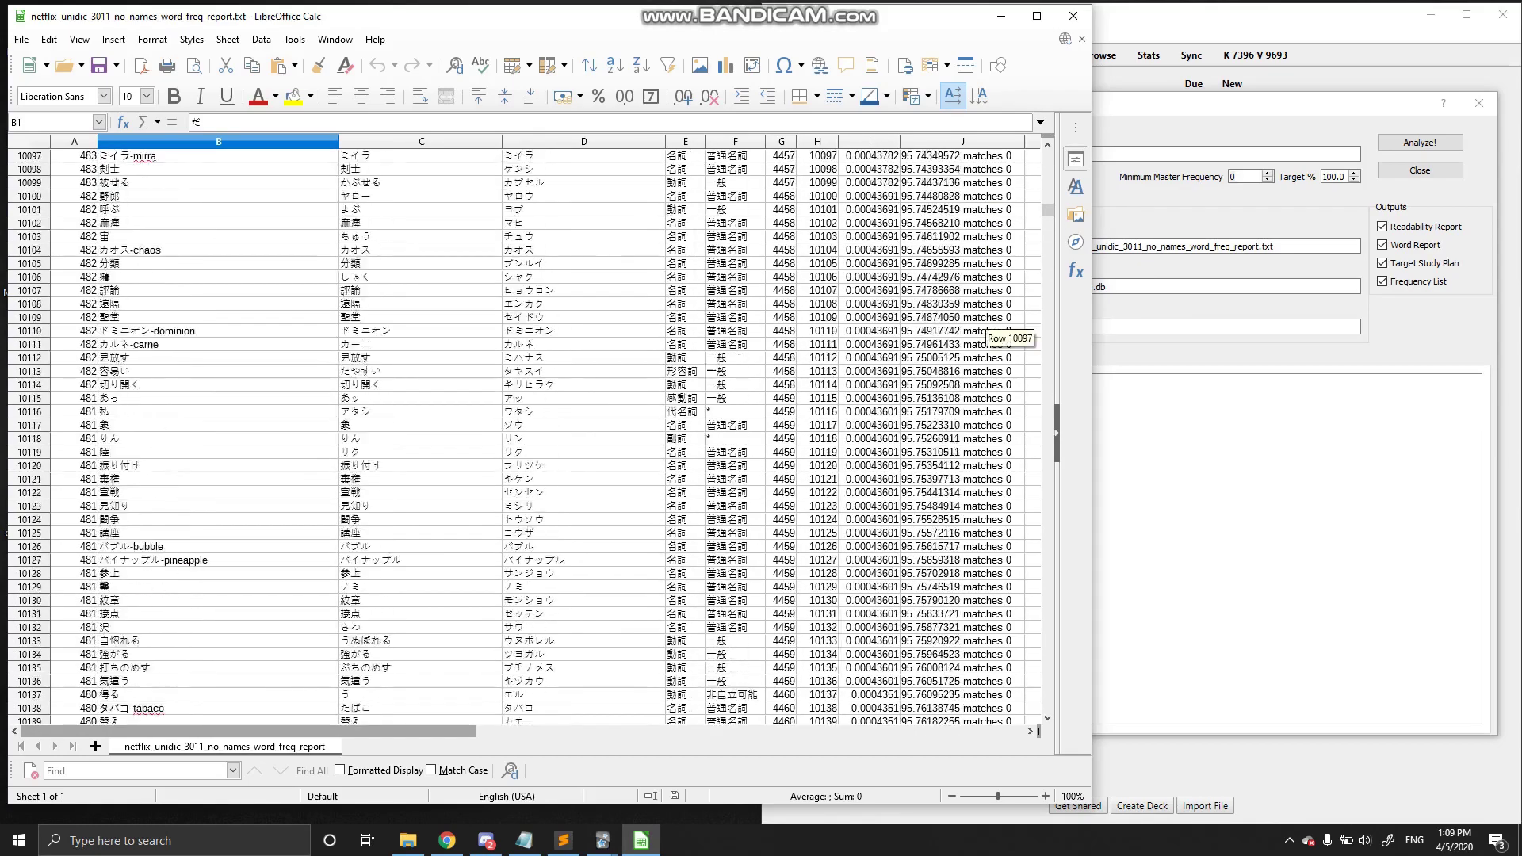
{"action": "scroll", "coordinate": [523, 436], "scroll_direction": "up", "scroll_amount": 20}
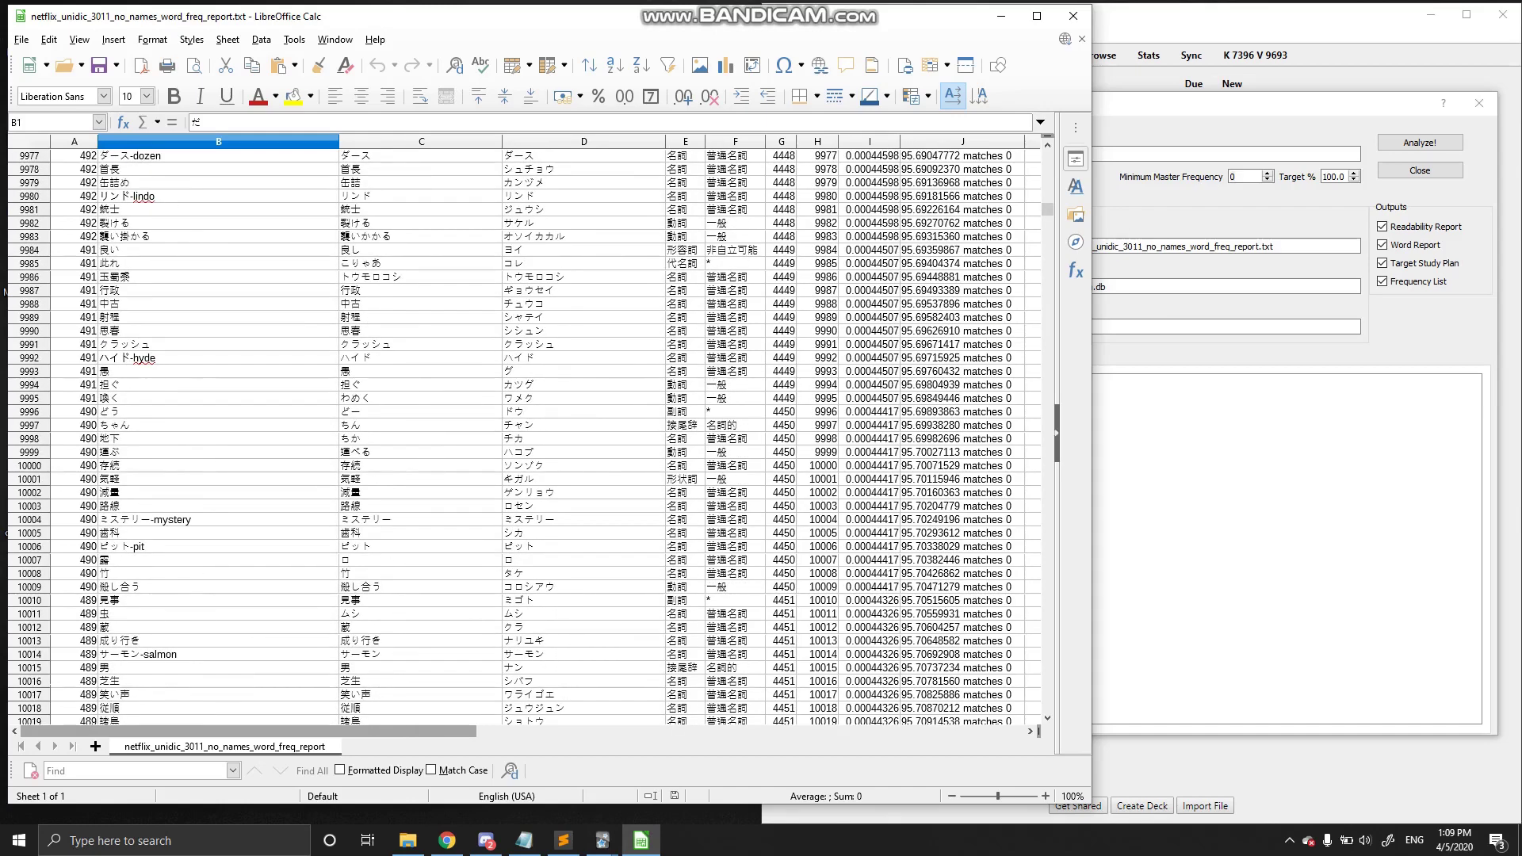
{"action": "left_click", "coordinate": [75, 467]}
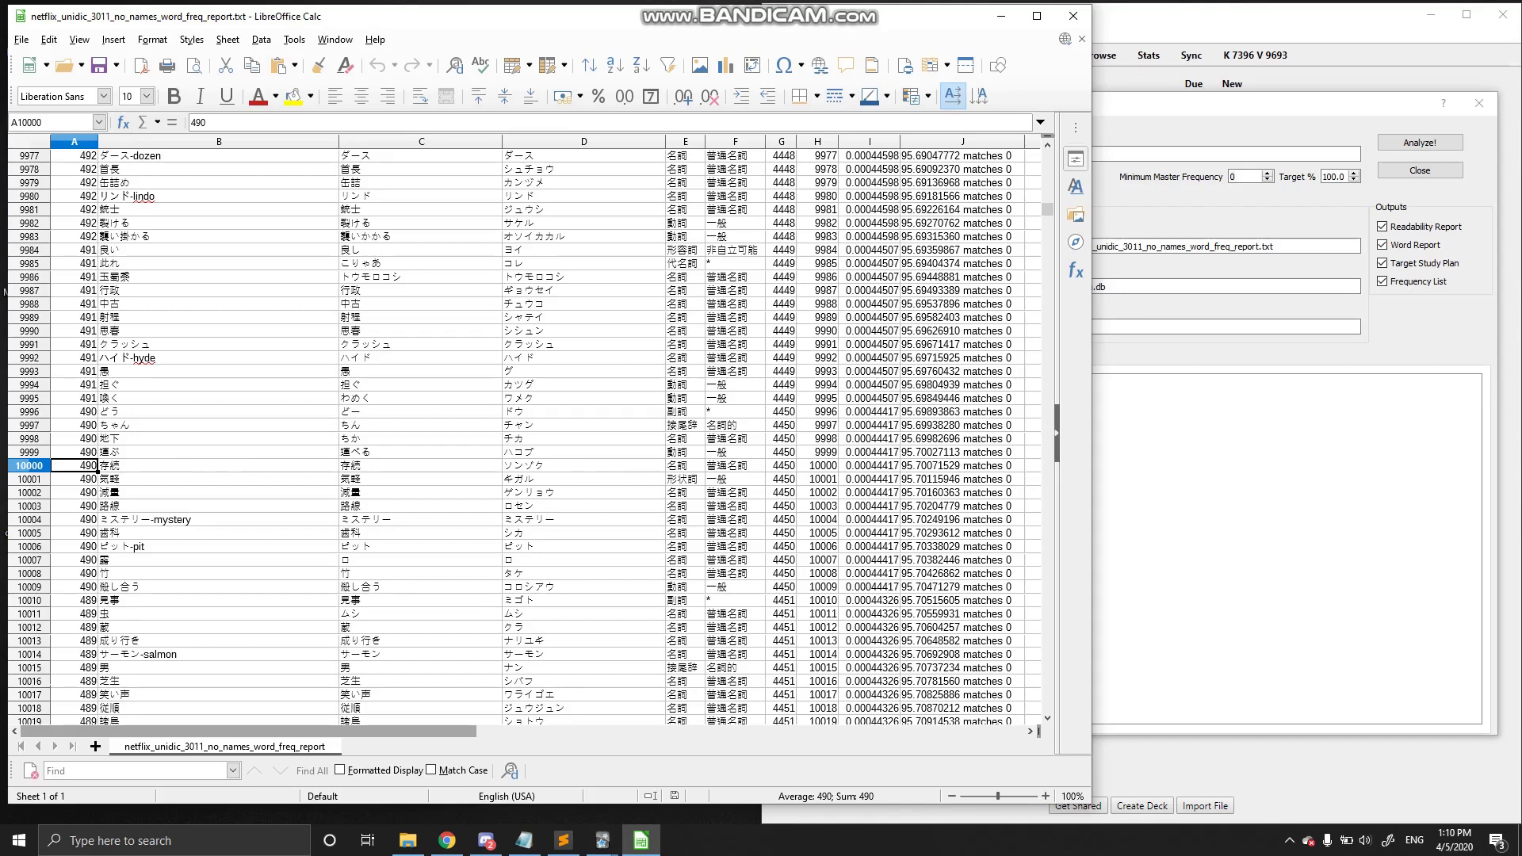
- Set the Readability Analyzer's Minimum Master Frequency to 490 and its Target % to 95
{"action": "left_click", "coordinate": [1246, 177]}
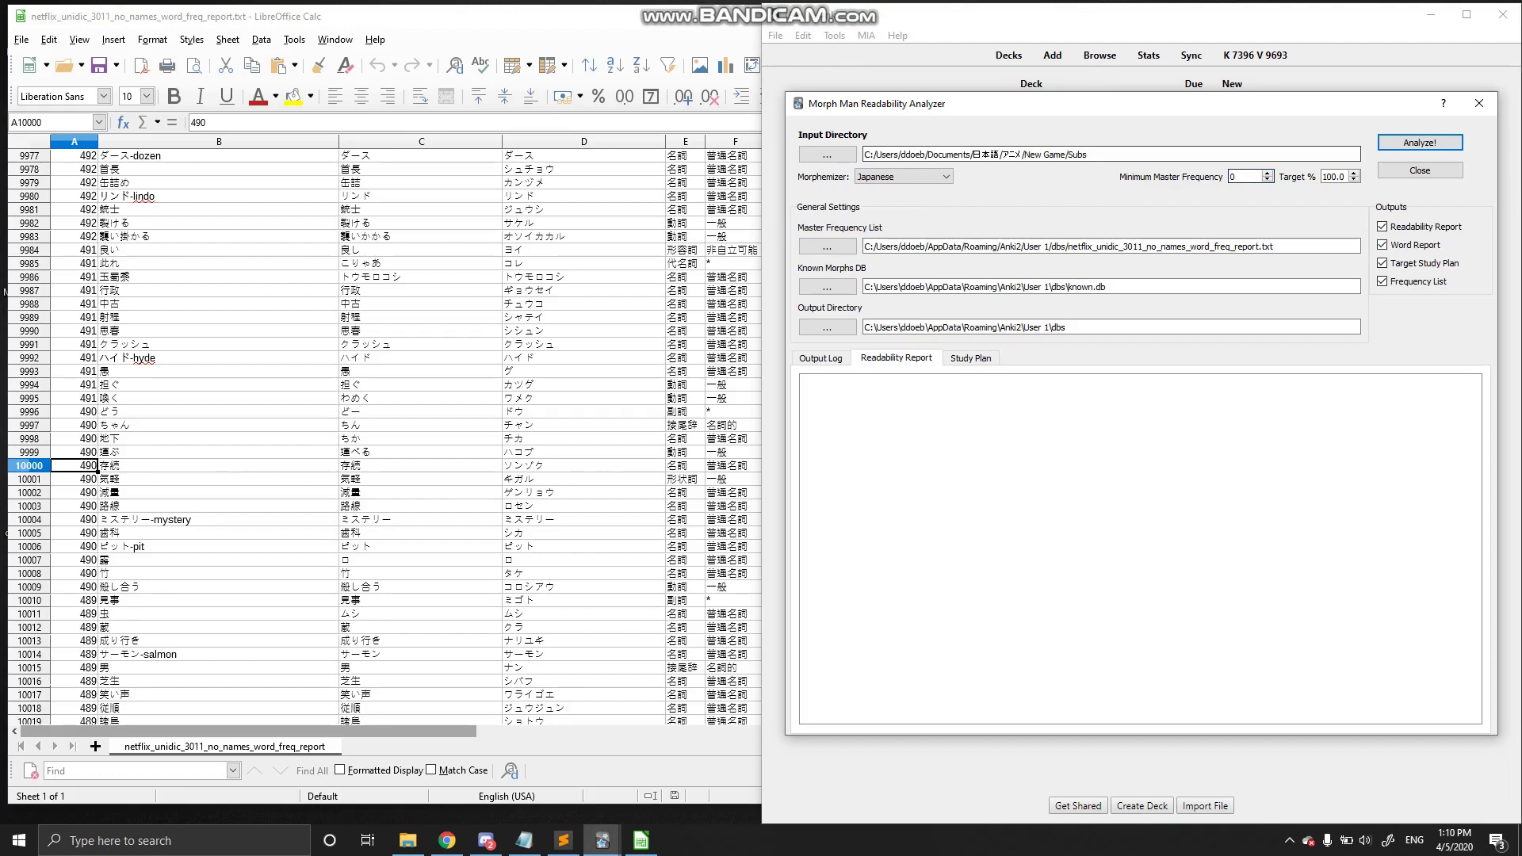
{"action": "double_click", "coordinate": [1236, 177]}
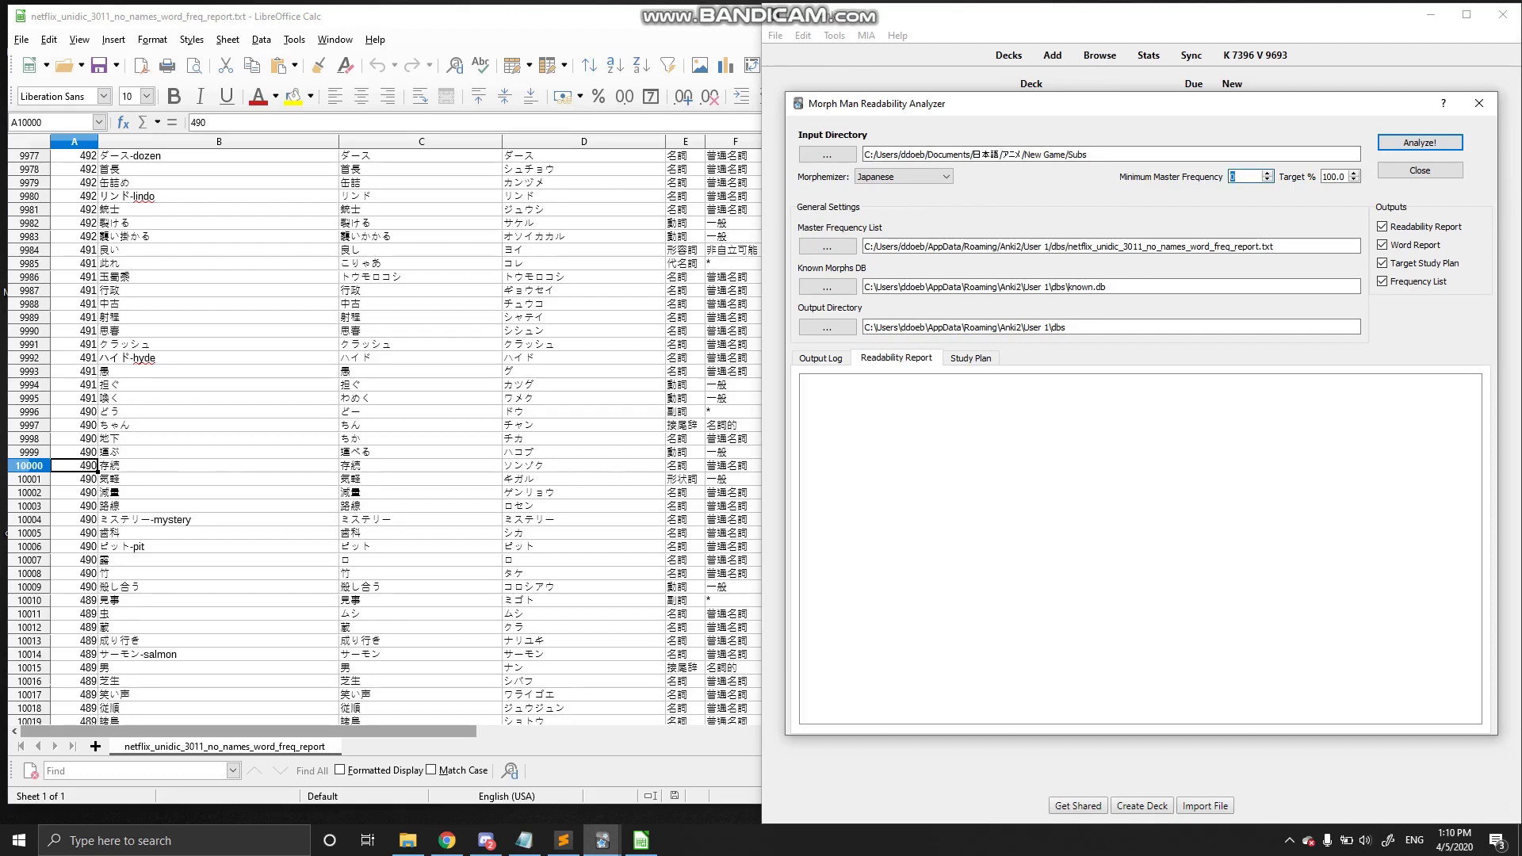
{"action": "type", "text": "490"}
{"action": "left_click", "coordinate": [1338, 176]}
{"action": "left_click_drag", "start_coordinate": [1340, 177], "coordinate": [1321, 176]}
{"action": "key", "text": "BackSpace"}
{"action": "key", "text": "Delete"}
{"action": "type", "text": "95"}
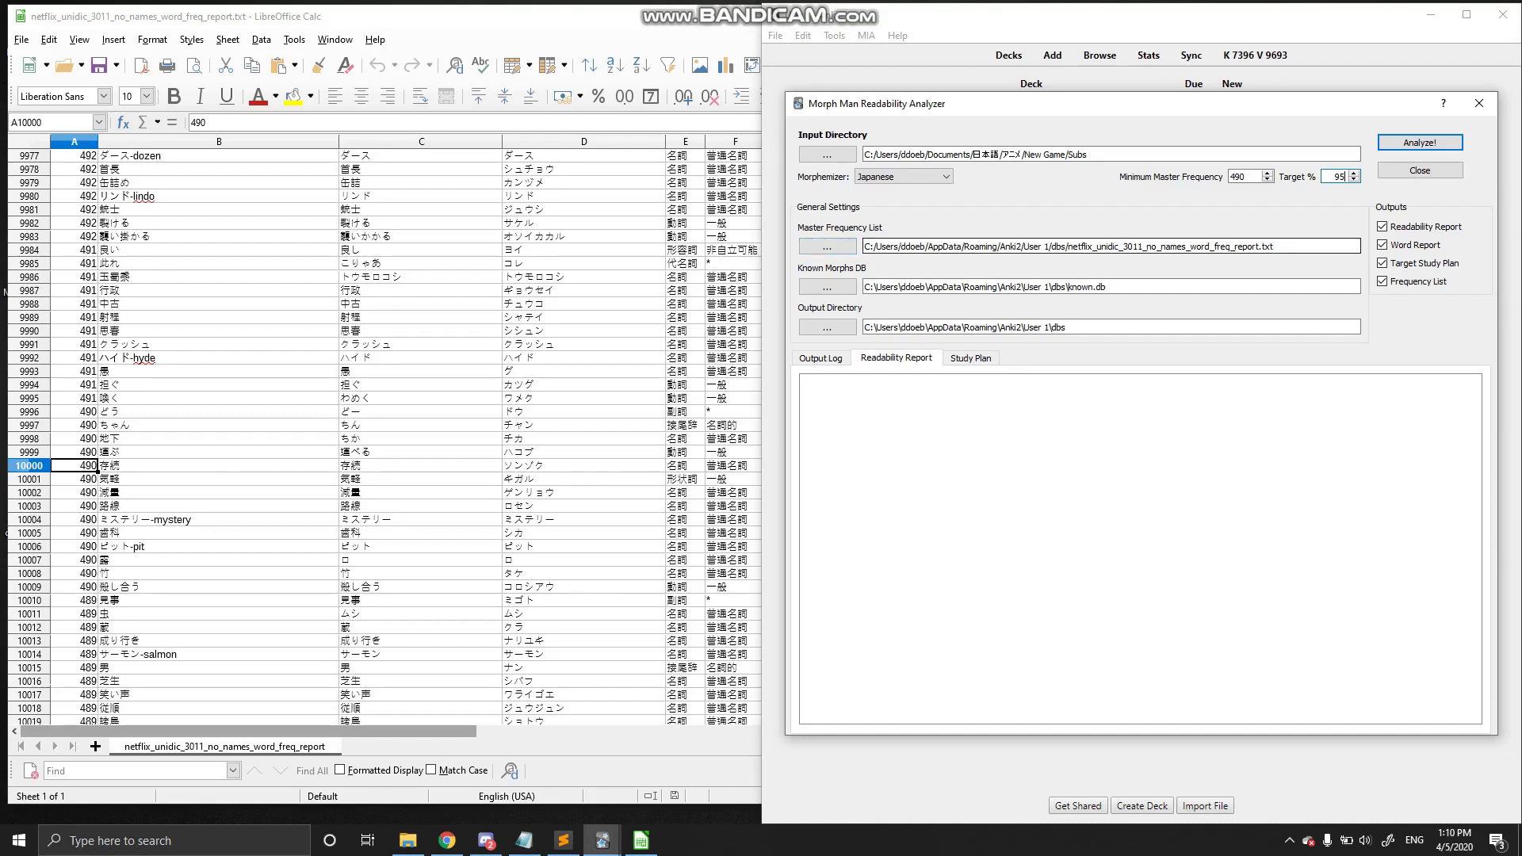
- Switch to Chrome and view the Let's Learn Japanese Resources page with its Netflix UniDic frequency list links, then return to the Morphman guide
{"action": "left_click", "coordinate": [827, 247]}
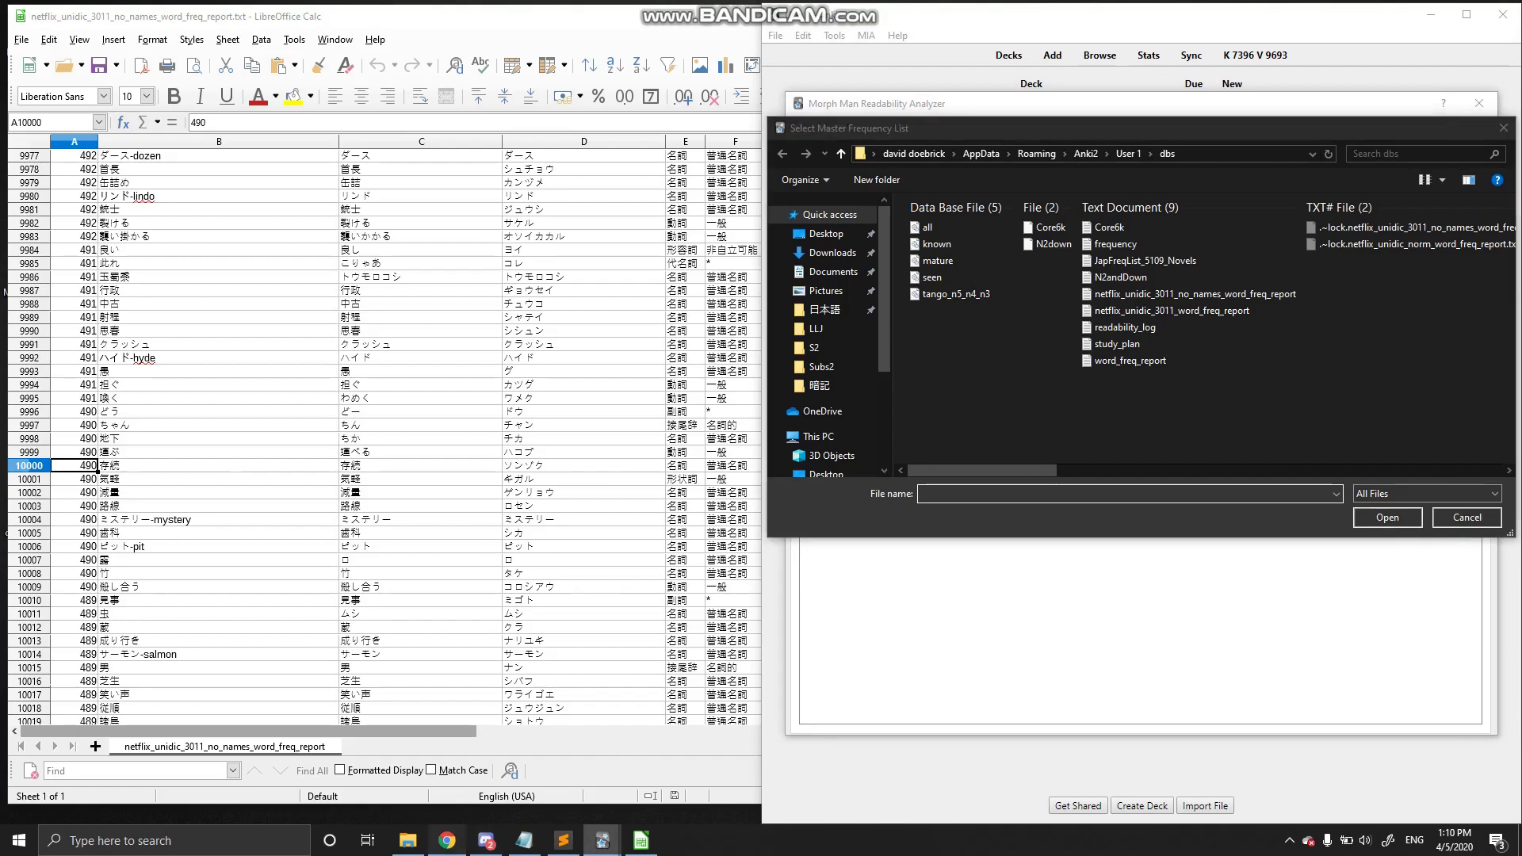
{"action": "left_click", "coordinate": [447, 840]}
{"action": "left_click", "coordinate": [476, 444]}
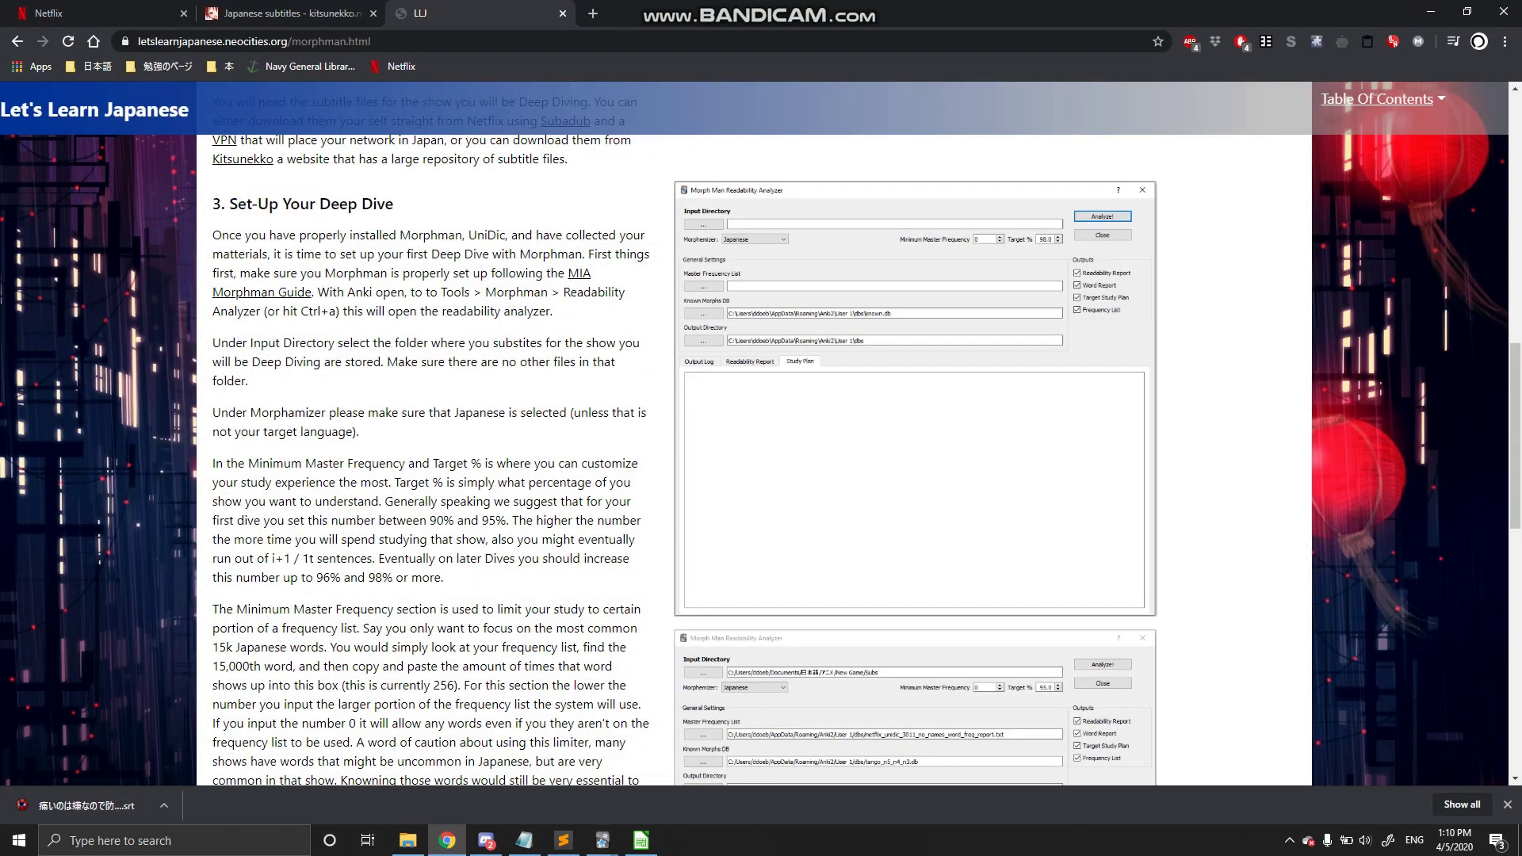
{"action": "left_click", "coordinate": [1377, 98]}
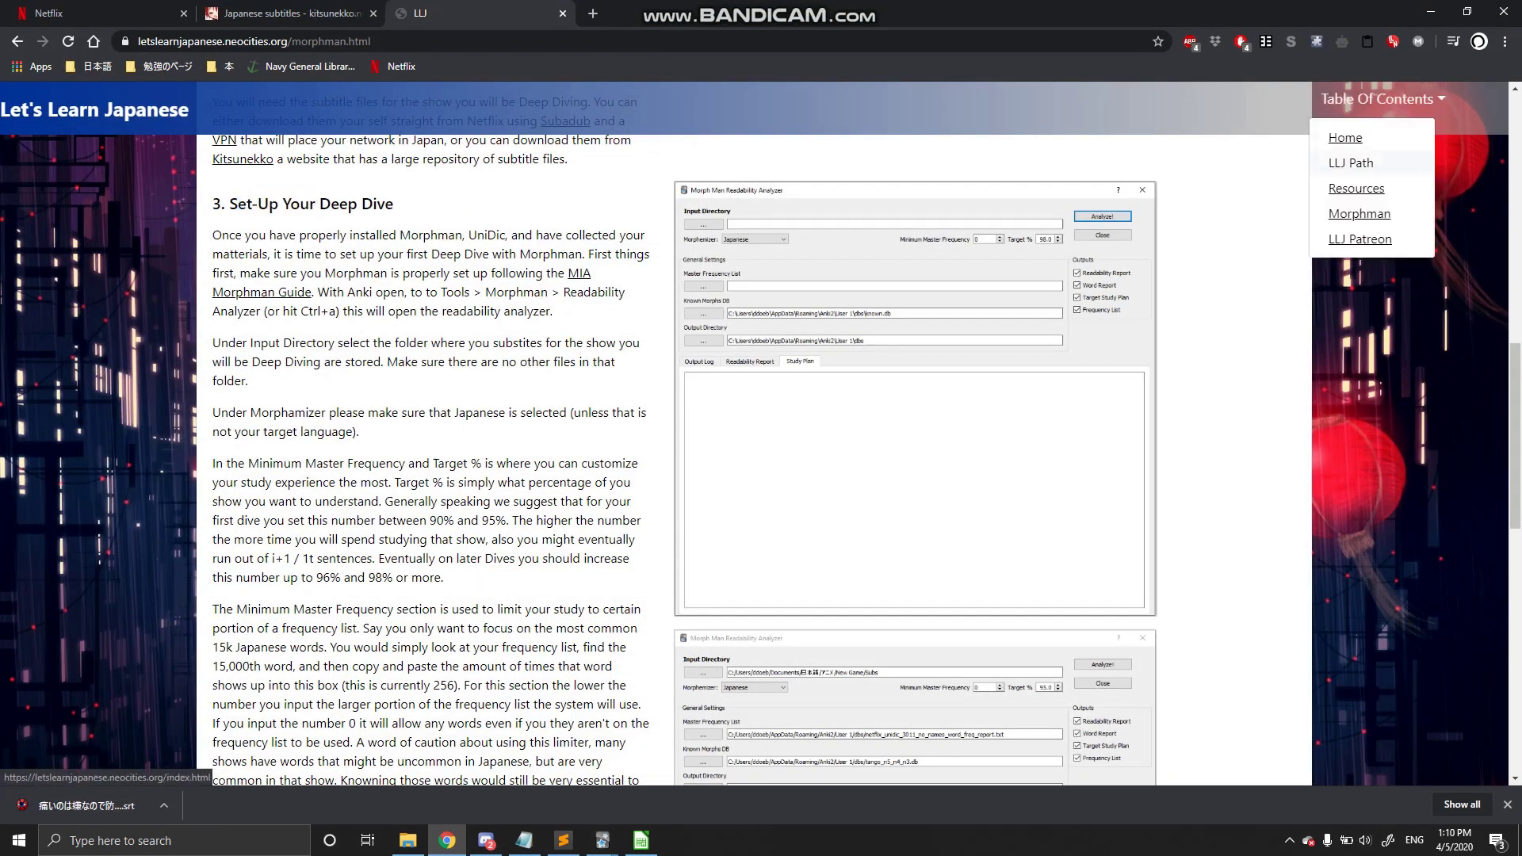
{"action": "left_click", "coordinate": [1356, 188]}
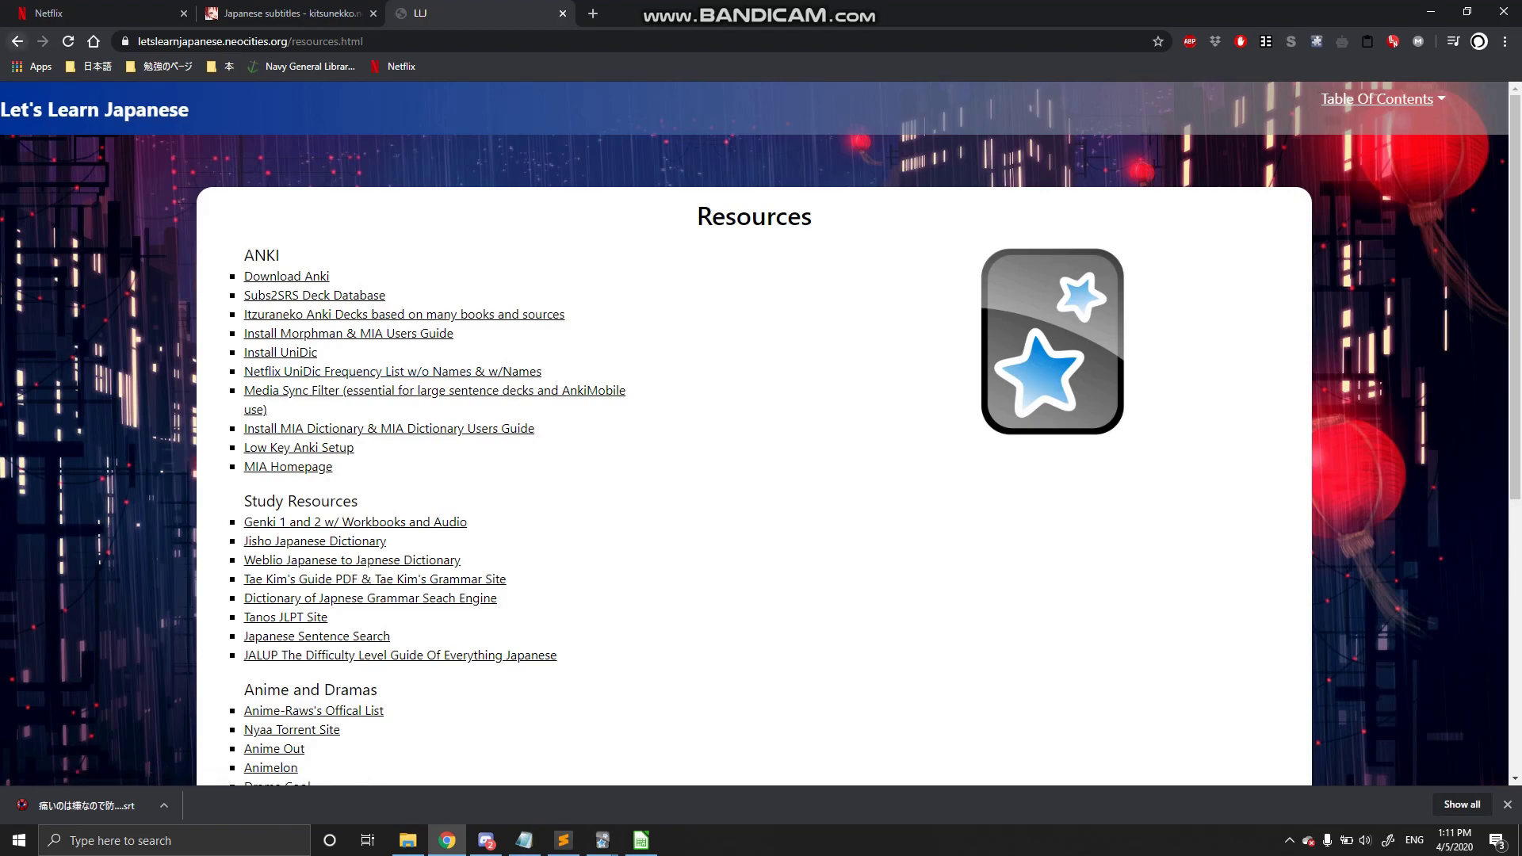
{"action": "key", "text": "alt+Left"}
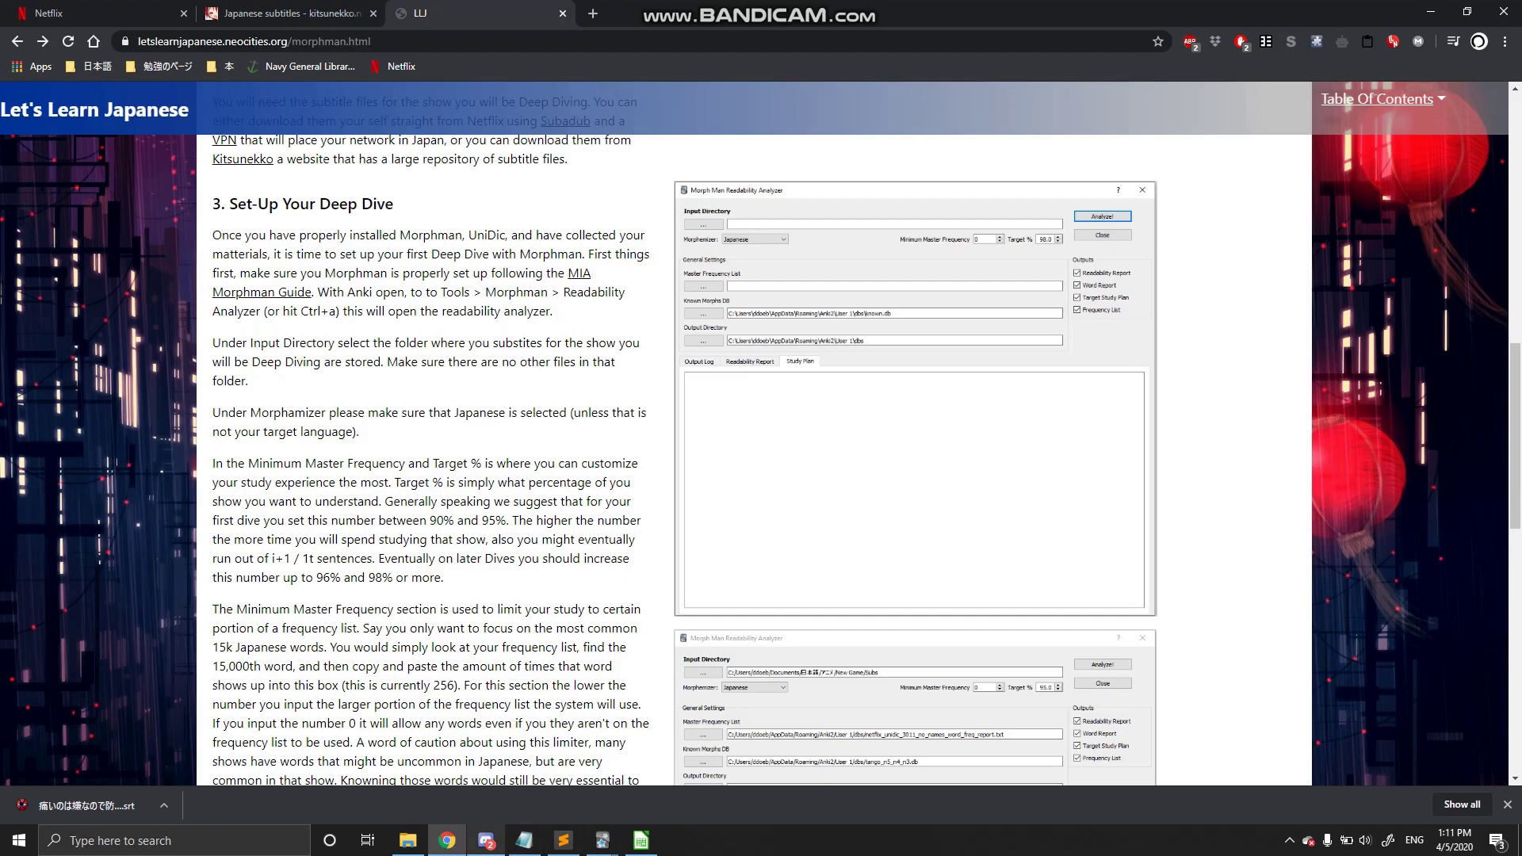
- Switch back to Anki and choose netflix_unidic_3011_no_names_word_freq_report from the dbs folder as the Master Frequency List
{"action": "left_click", "coordinate": [603, 840]}
{"action": "left_click", "coordinate": [554, 768]}
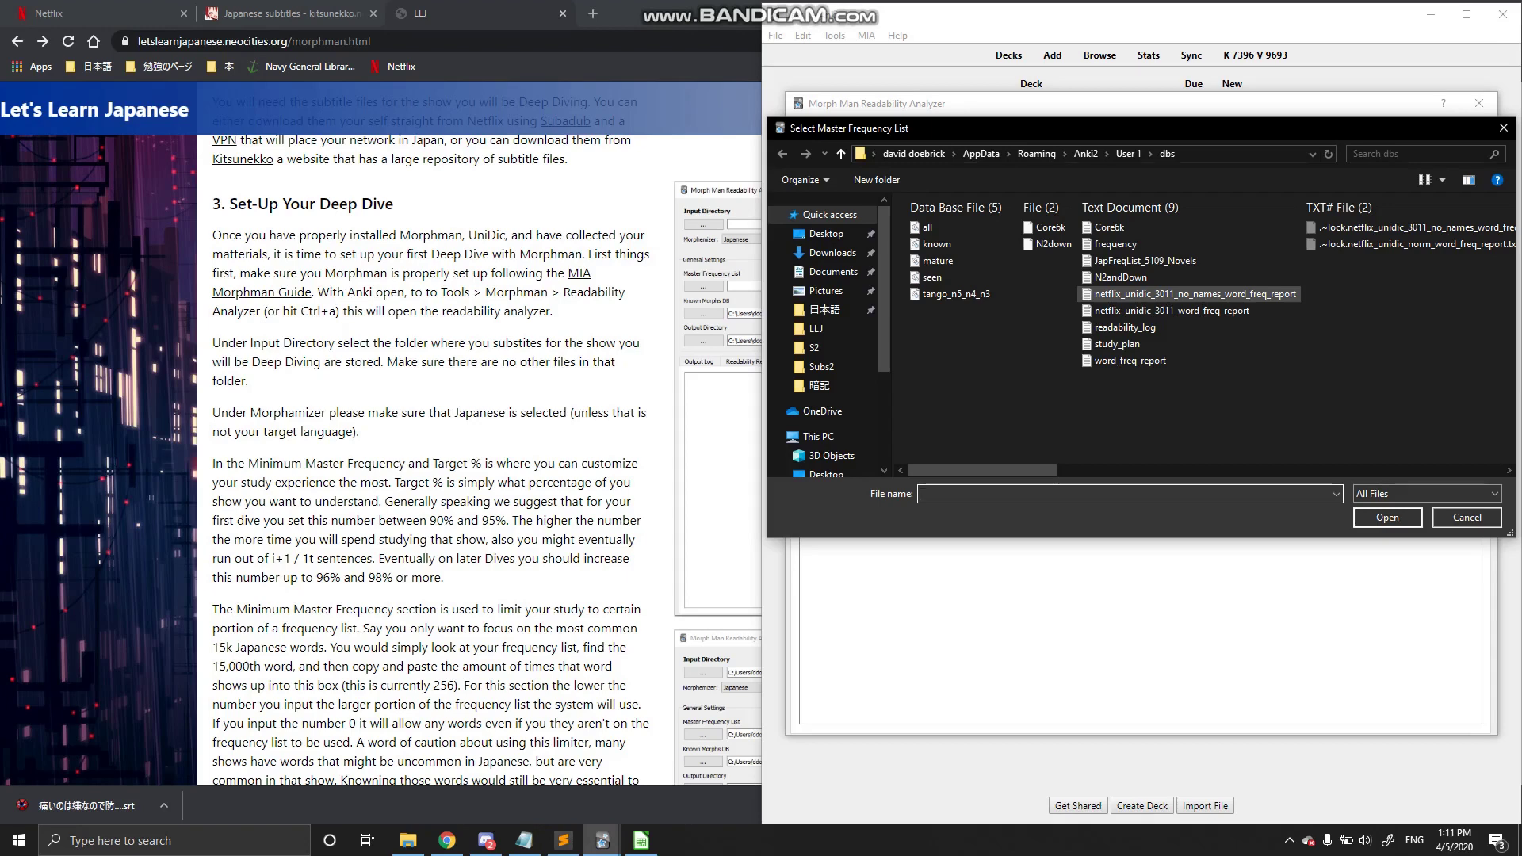
{"action": "double_click", "coordinate": [1252, 294]}
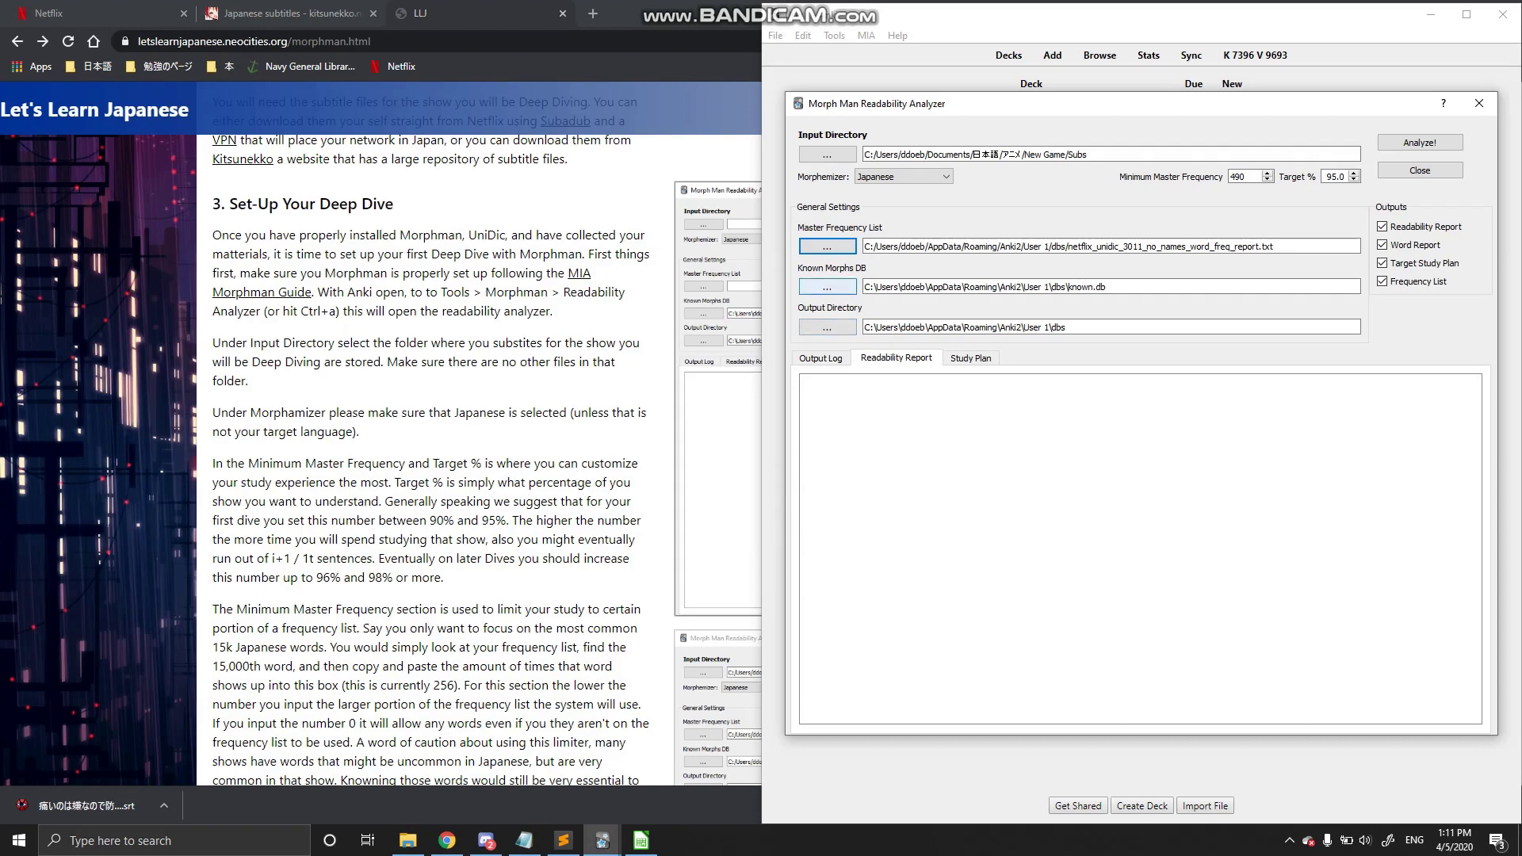
- Check the Known Morphs DB and Output Directory paths and view the available database files without choosing one
{"action": "left_click", "coordinate": [1108, 287]}
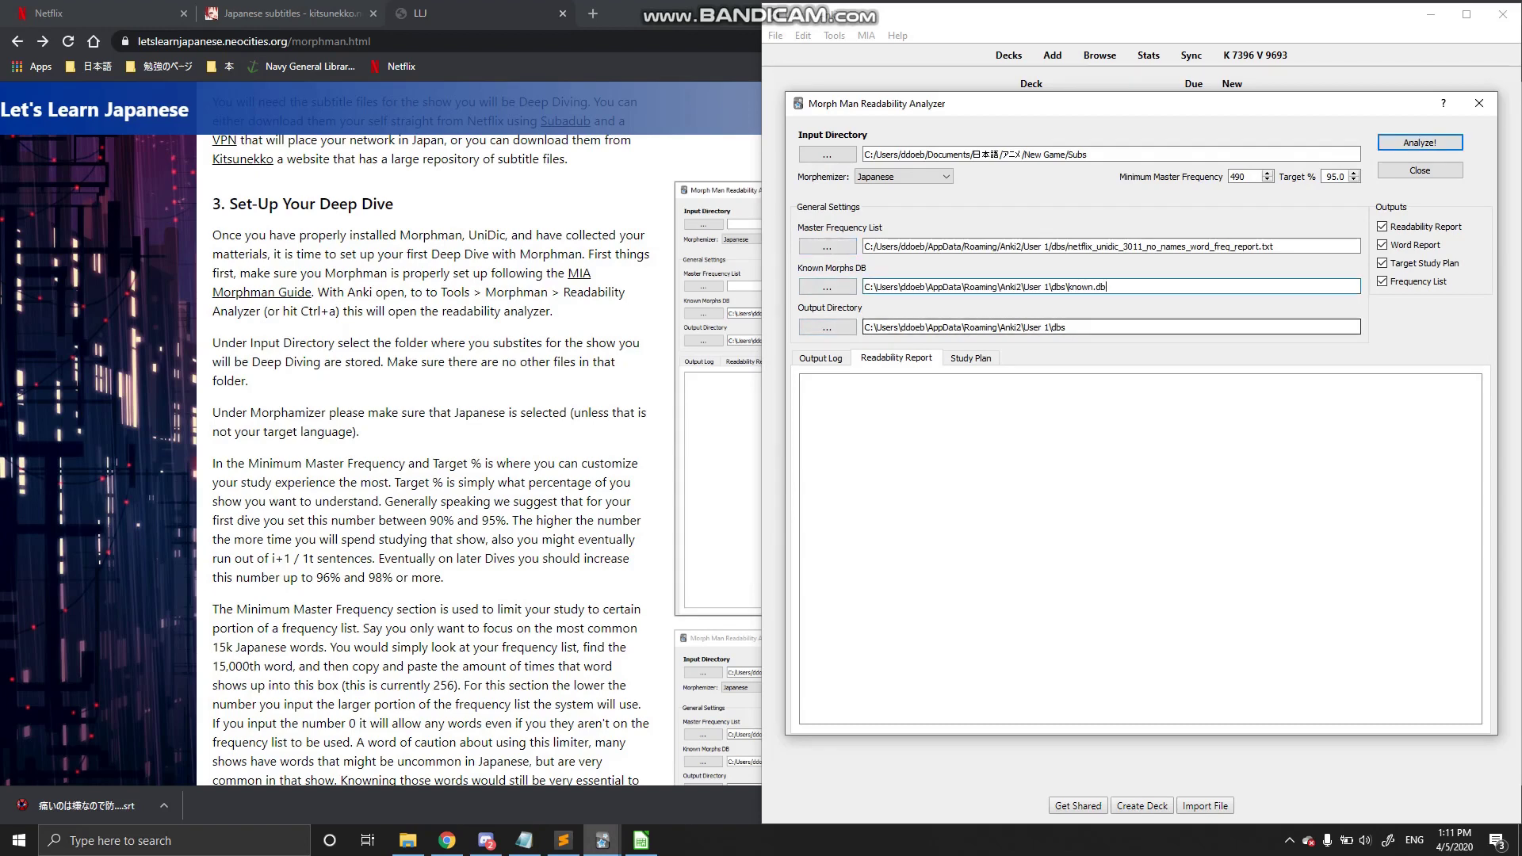
{"action": "left_click", "coordinate": [1067, 328]}
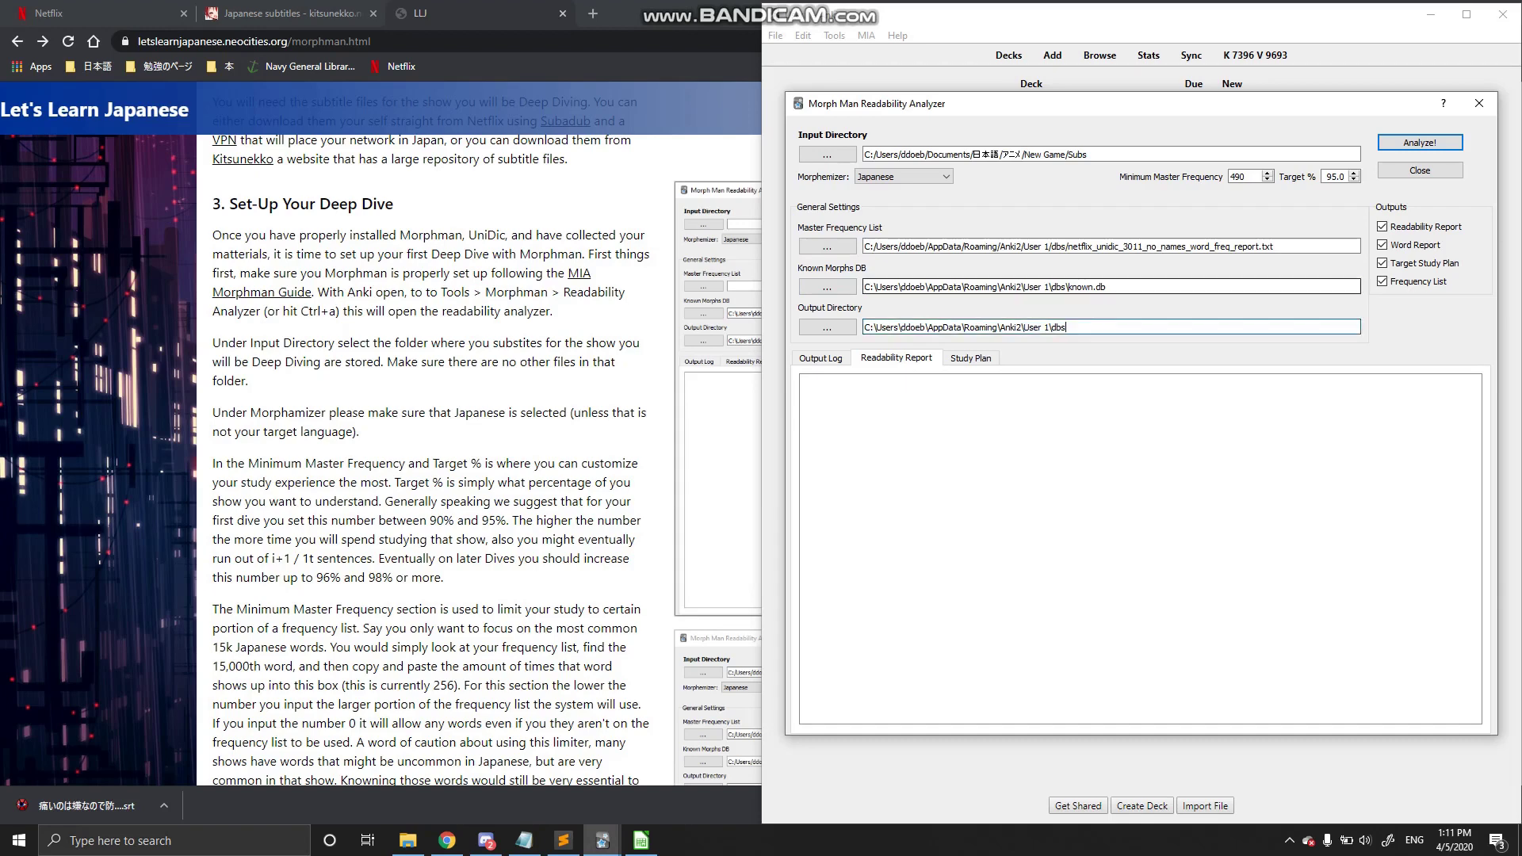
{"action": "left_click", "coordinate": [827, 286]}
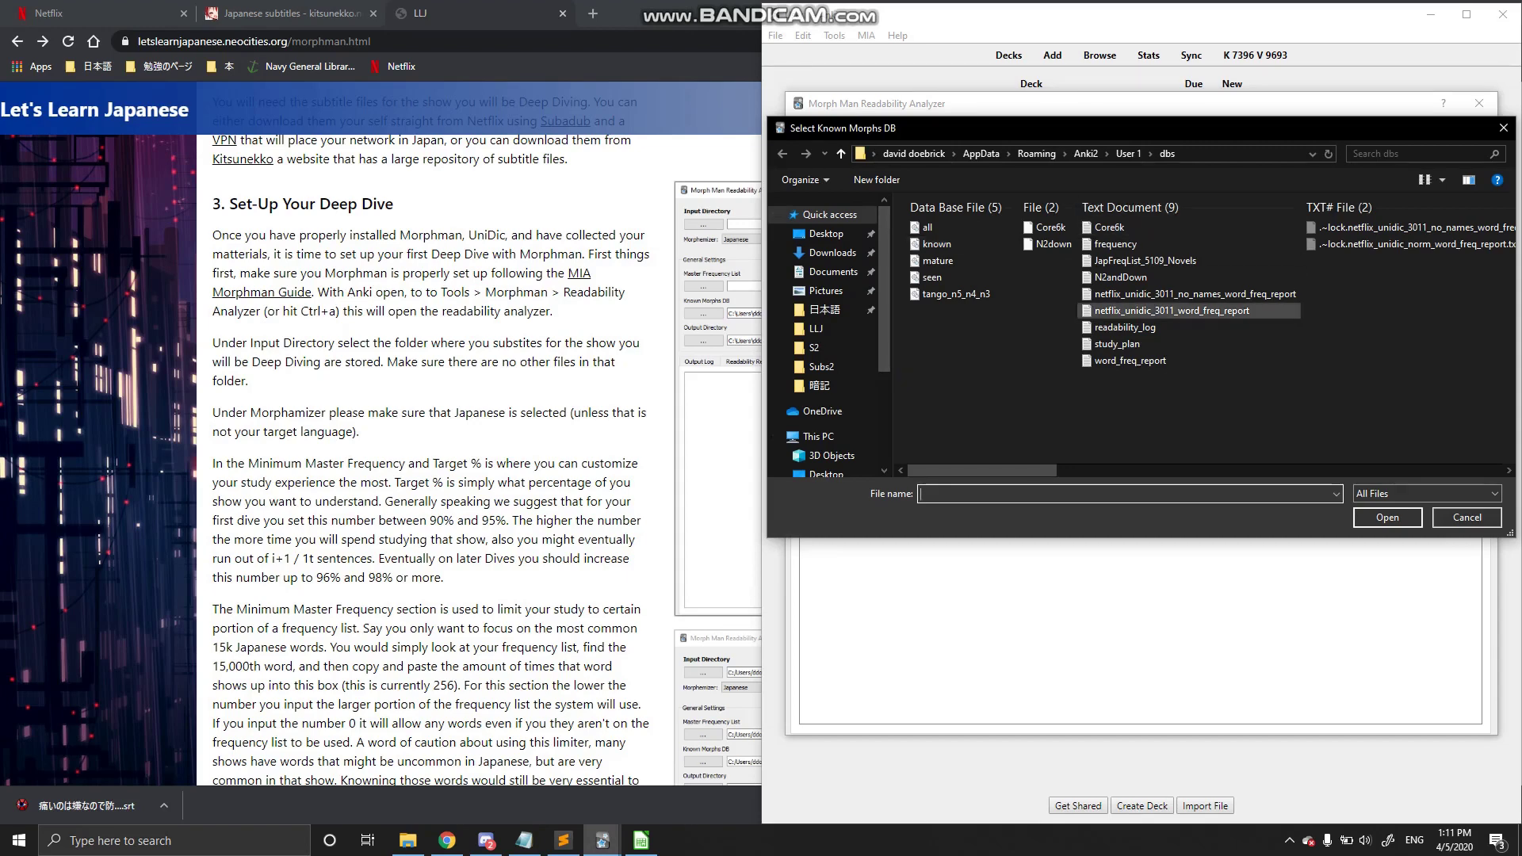
{"action": "left_click", "coordinate": [1467, 517]}
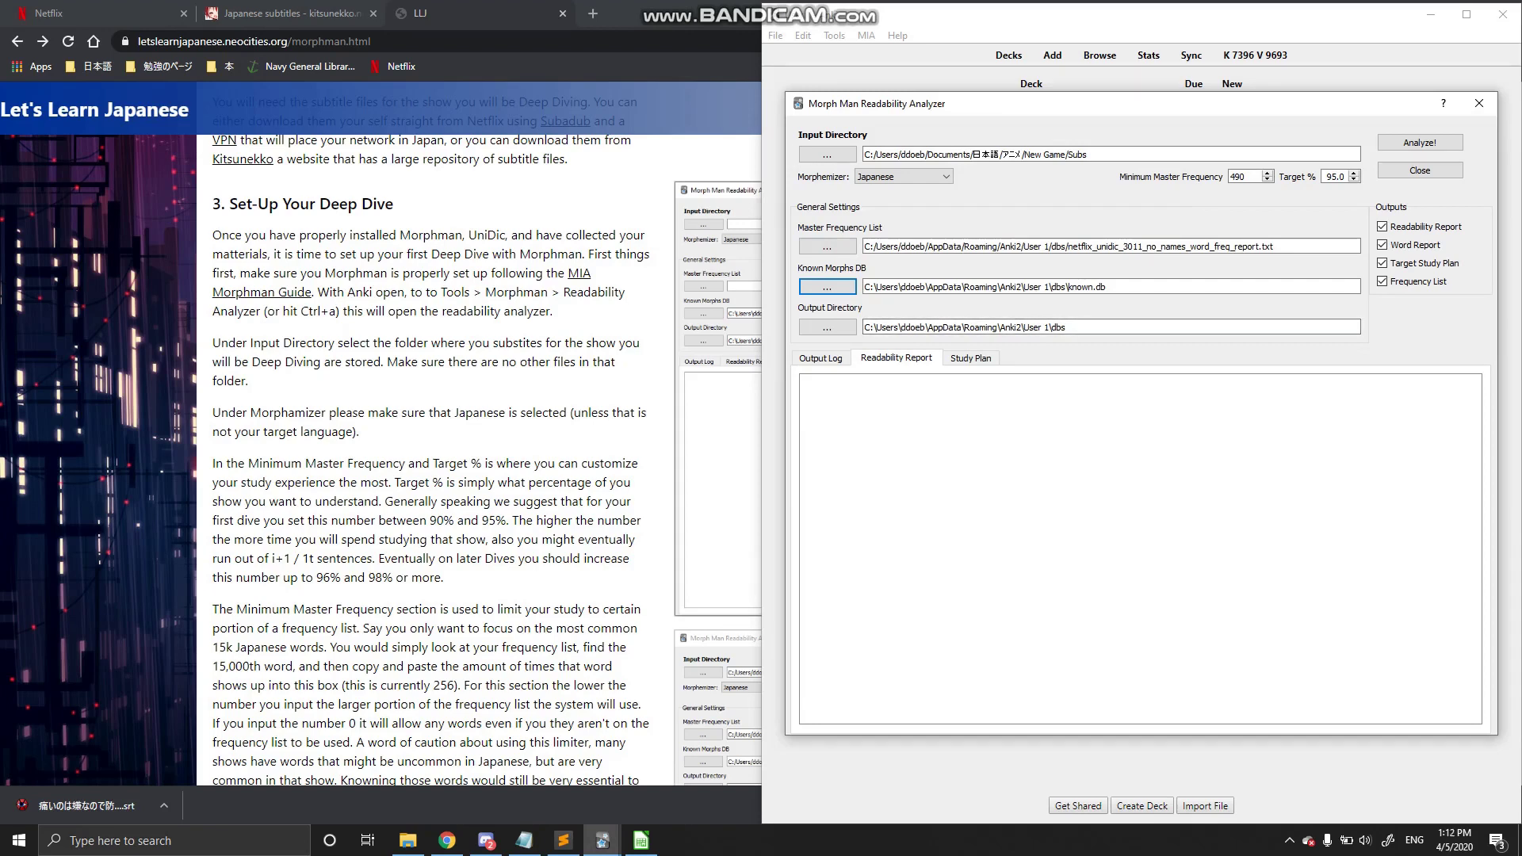
- Run the readability analysis on the New Game subtitles with the current Minimum Master Frequency and Target %
{"action": "double_click", "coordinate": [1239, 177]}
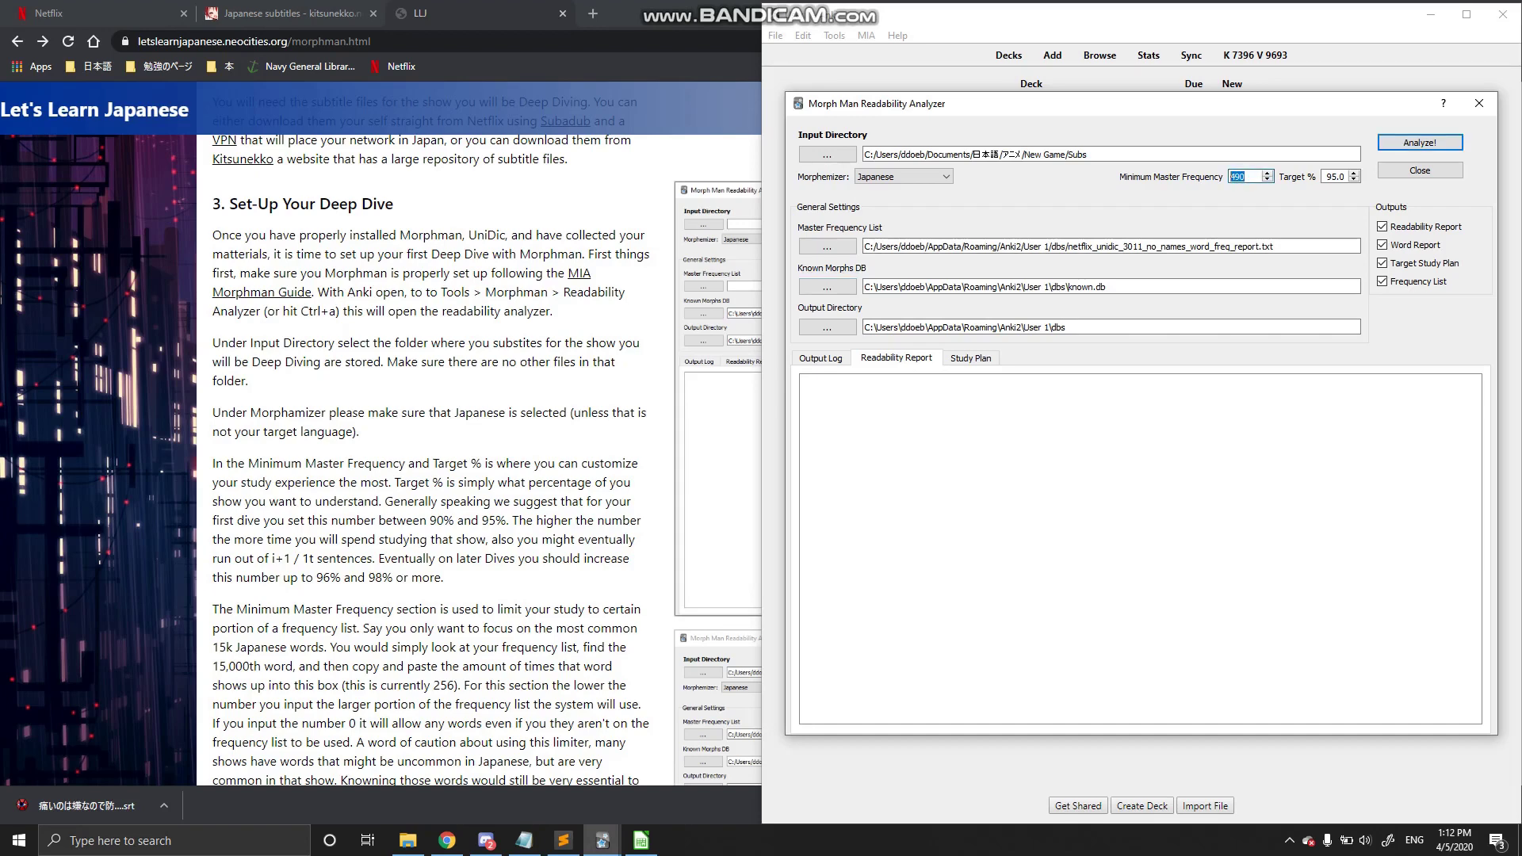
{"action": "key", "text": "Tab"}
{"action": "left_click", "coordinate": [1420, 142]}
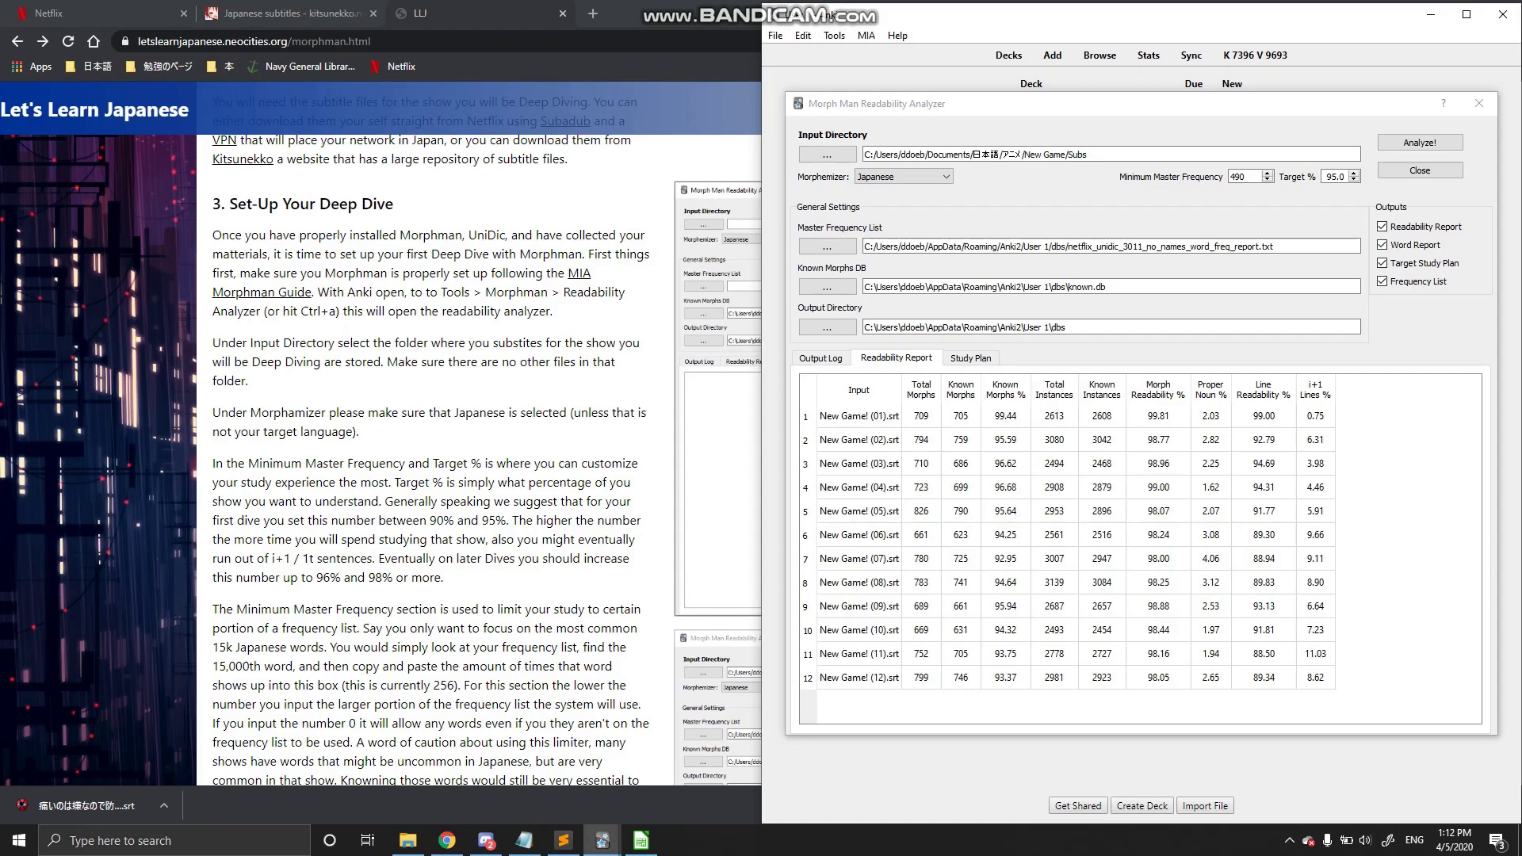
- Review the output log, readability report and study plan for the New Game episodes
{"action": "left_click", "coordinate": [820, 359]}
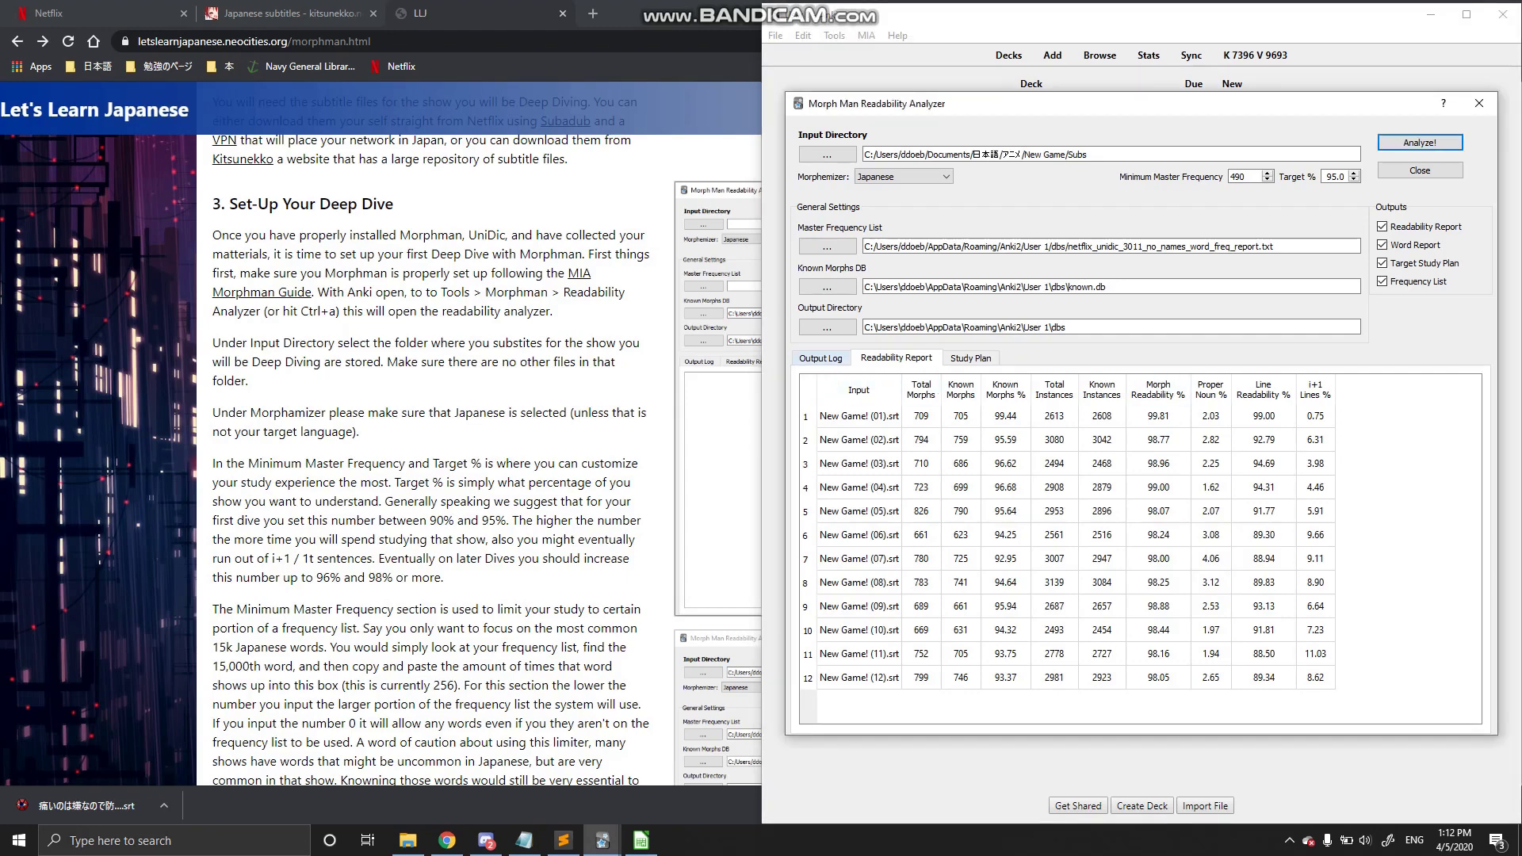
{"action": "scroll", "coordinate": [1140, 550], "scroll_direction": "up", "scroll_amount": 3}
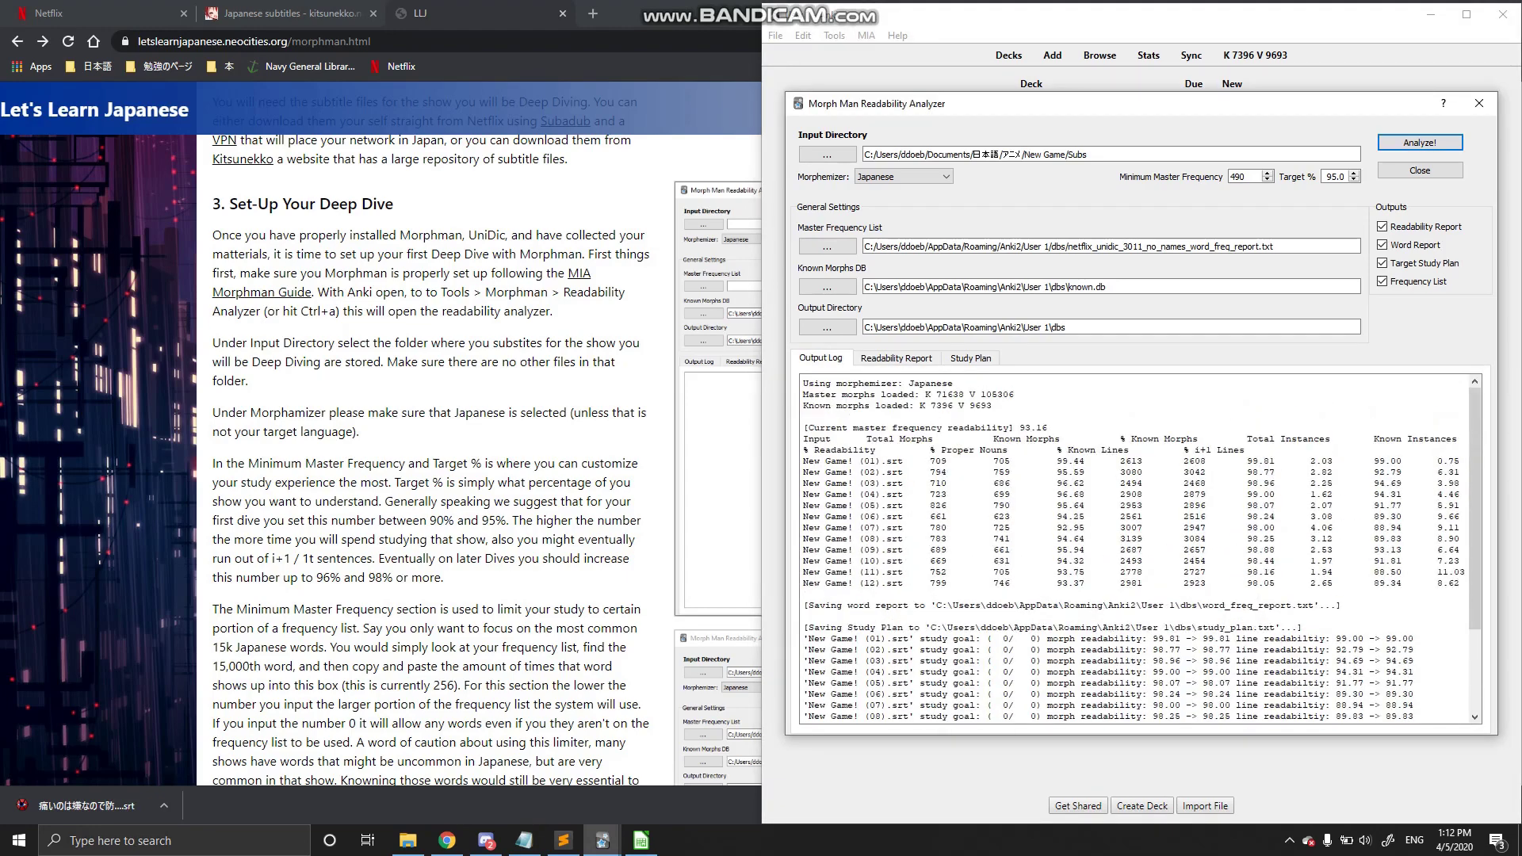
{"action": "left_click", "coordinate": [897, 359]}
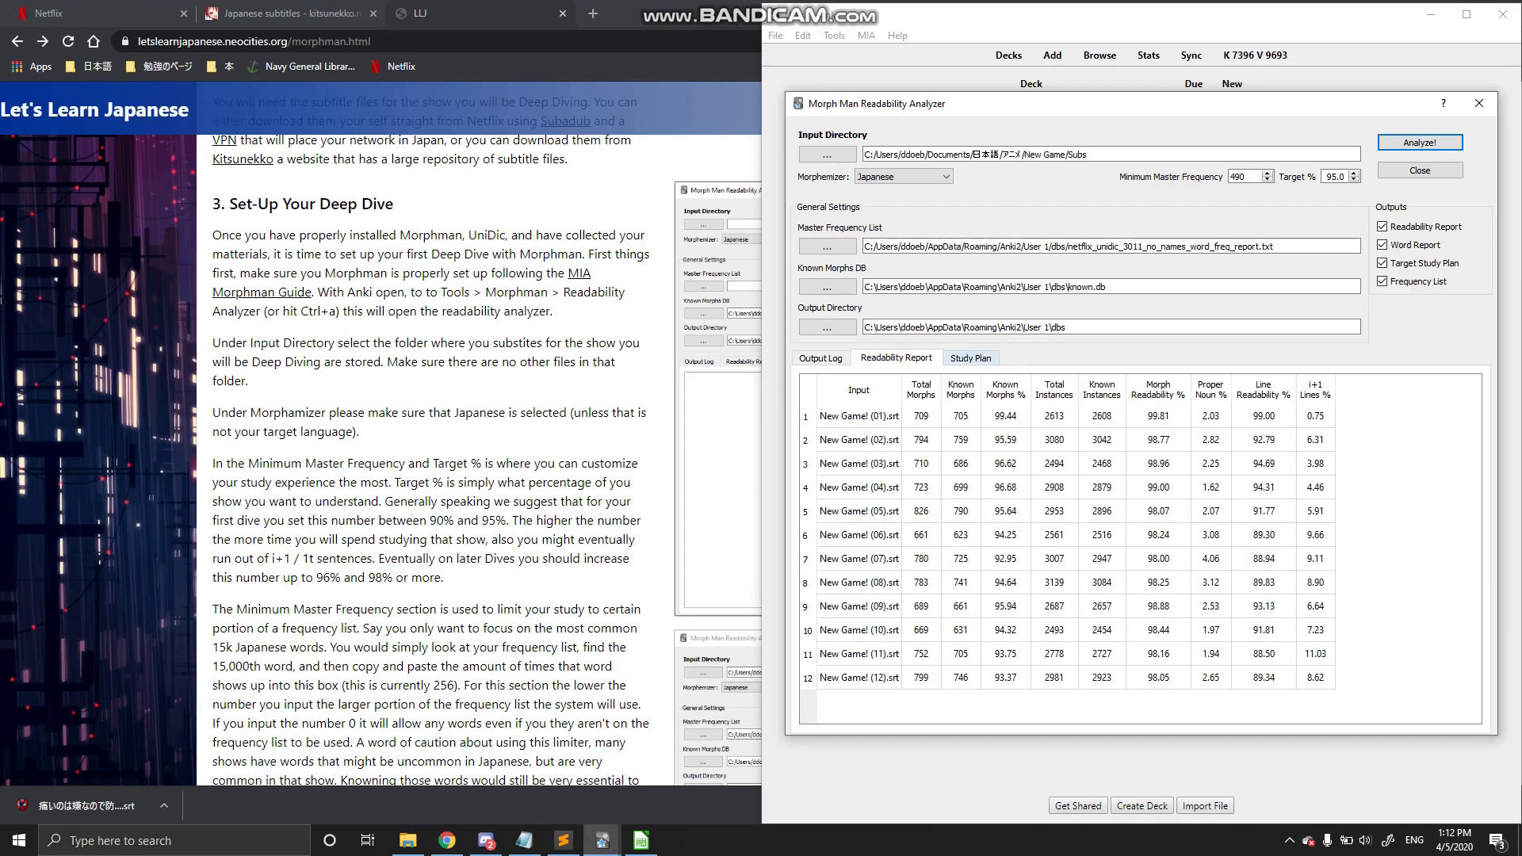
{"action": "left_click", "coordinate": [970, 358]}
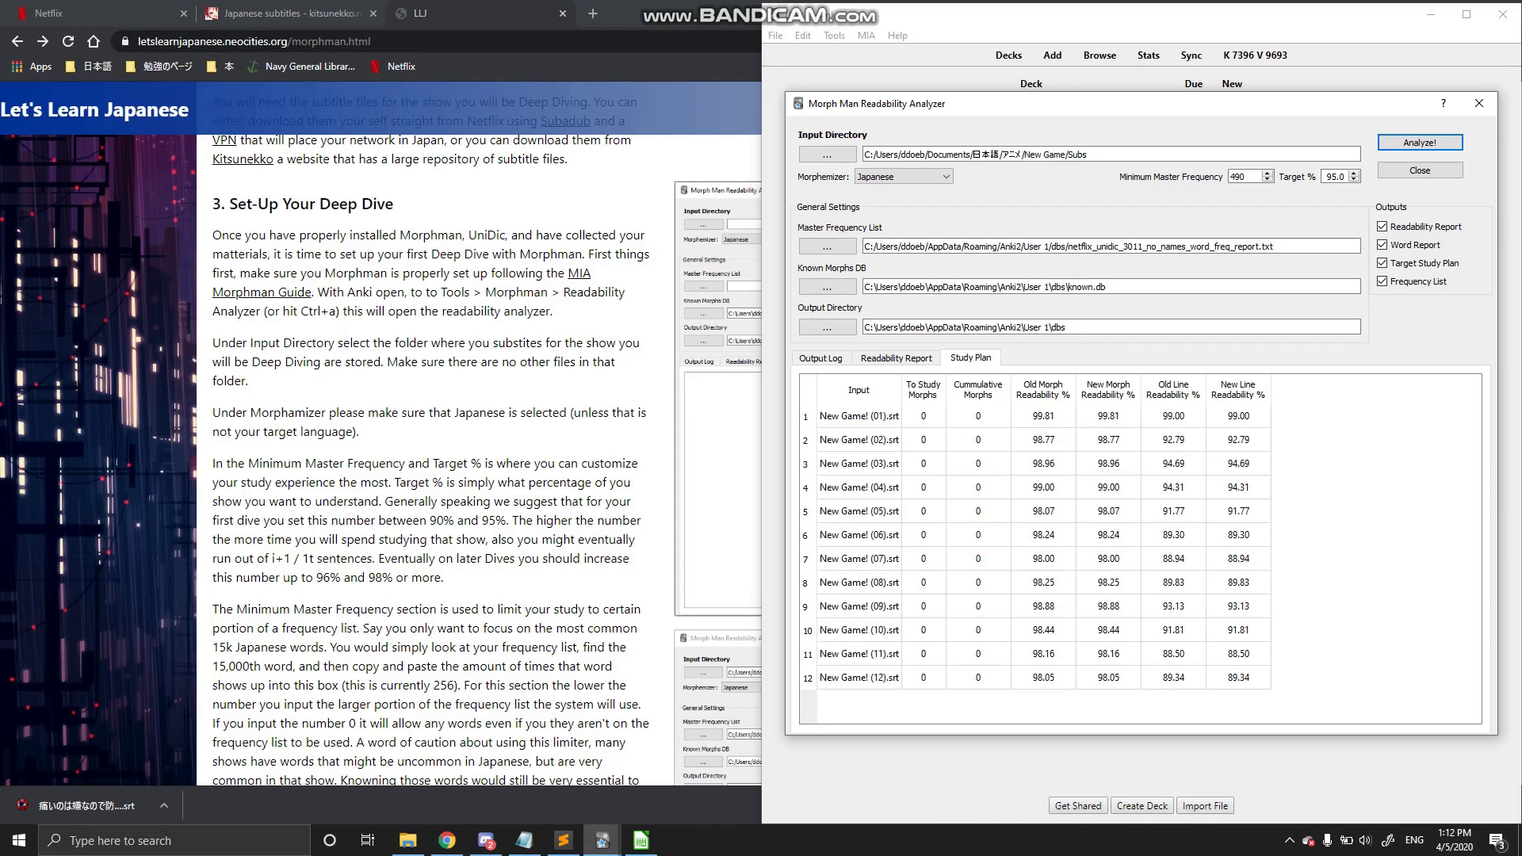
- Set the Input Directory to the Subs folder of Aggretsuko and run the readability analysis
{"action": "left_click", "coordinate": [827, 153]}
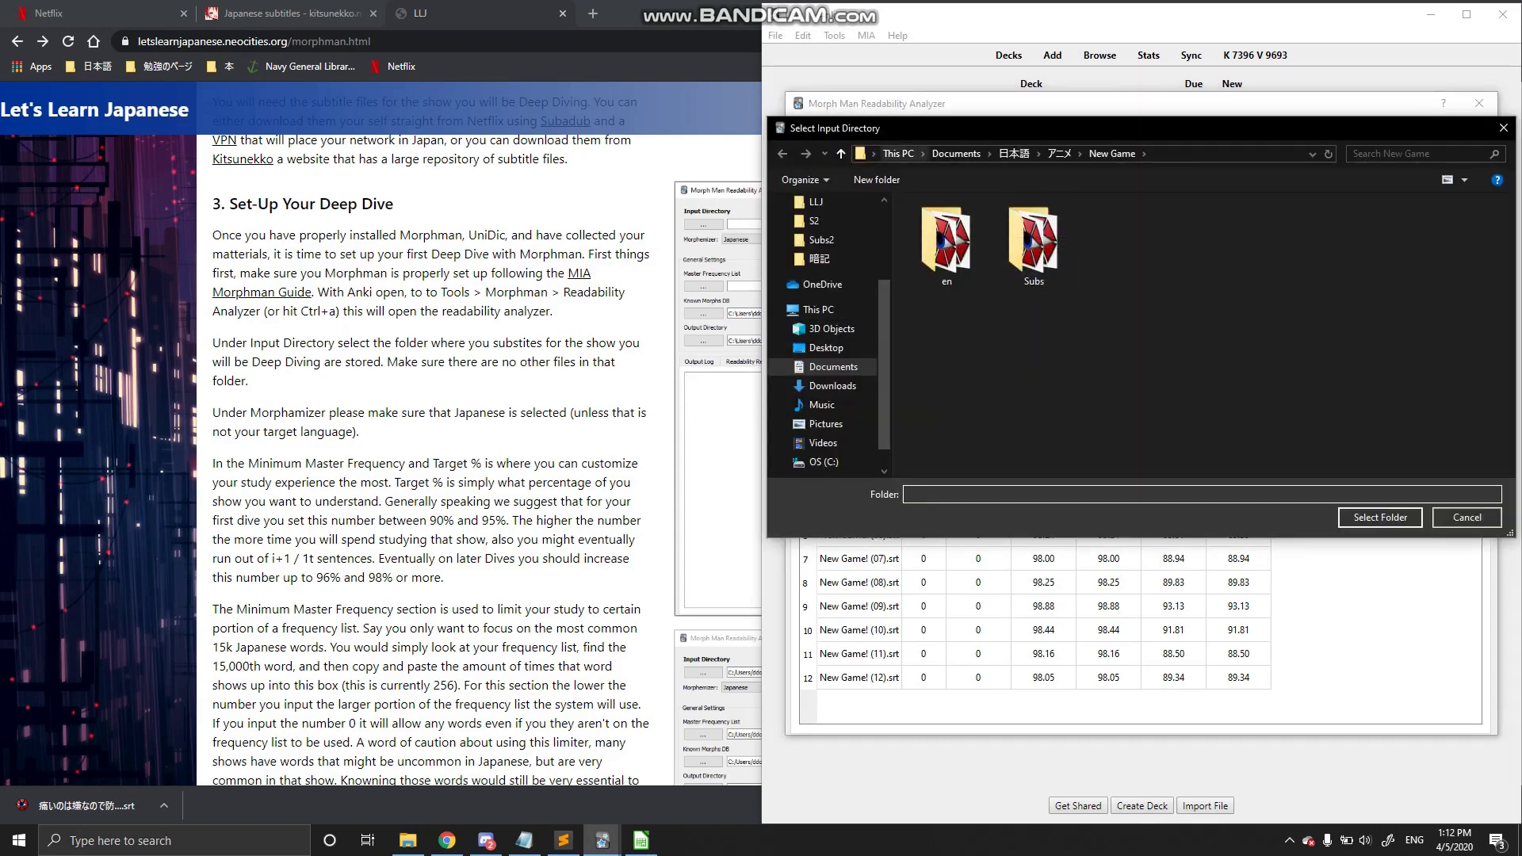
{"action": "left_click", "coordinate": [1059, 154]}
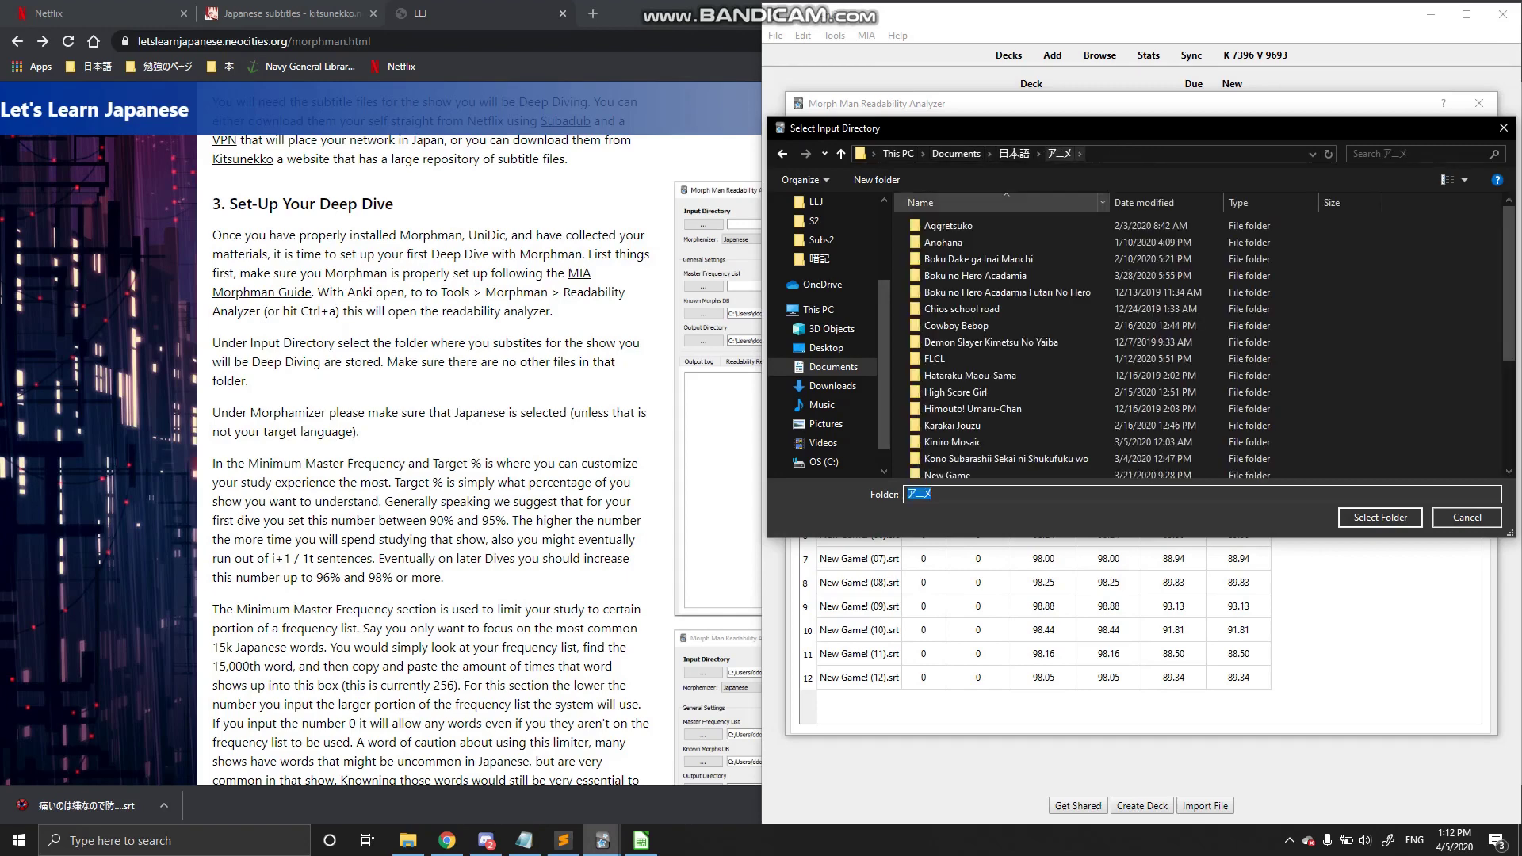
{"action": "double_click", "coordinate": [948, 226]}
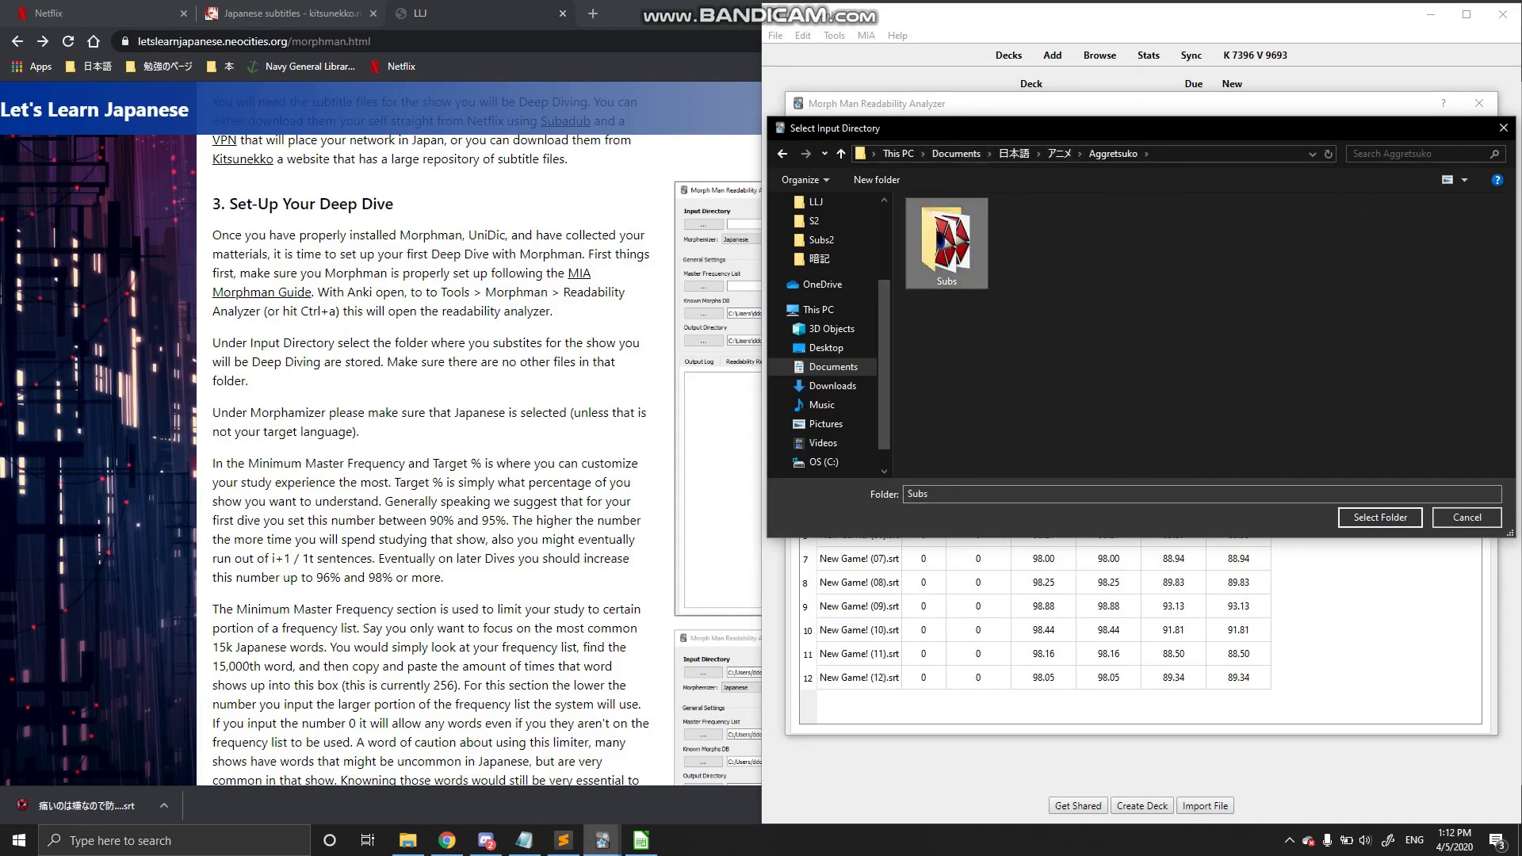
{"action": "left_click", "coordinate": [1380, 517]}
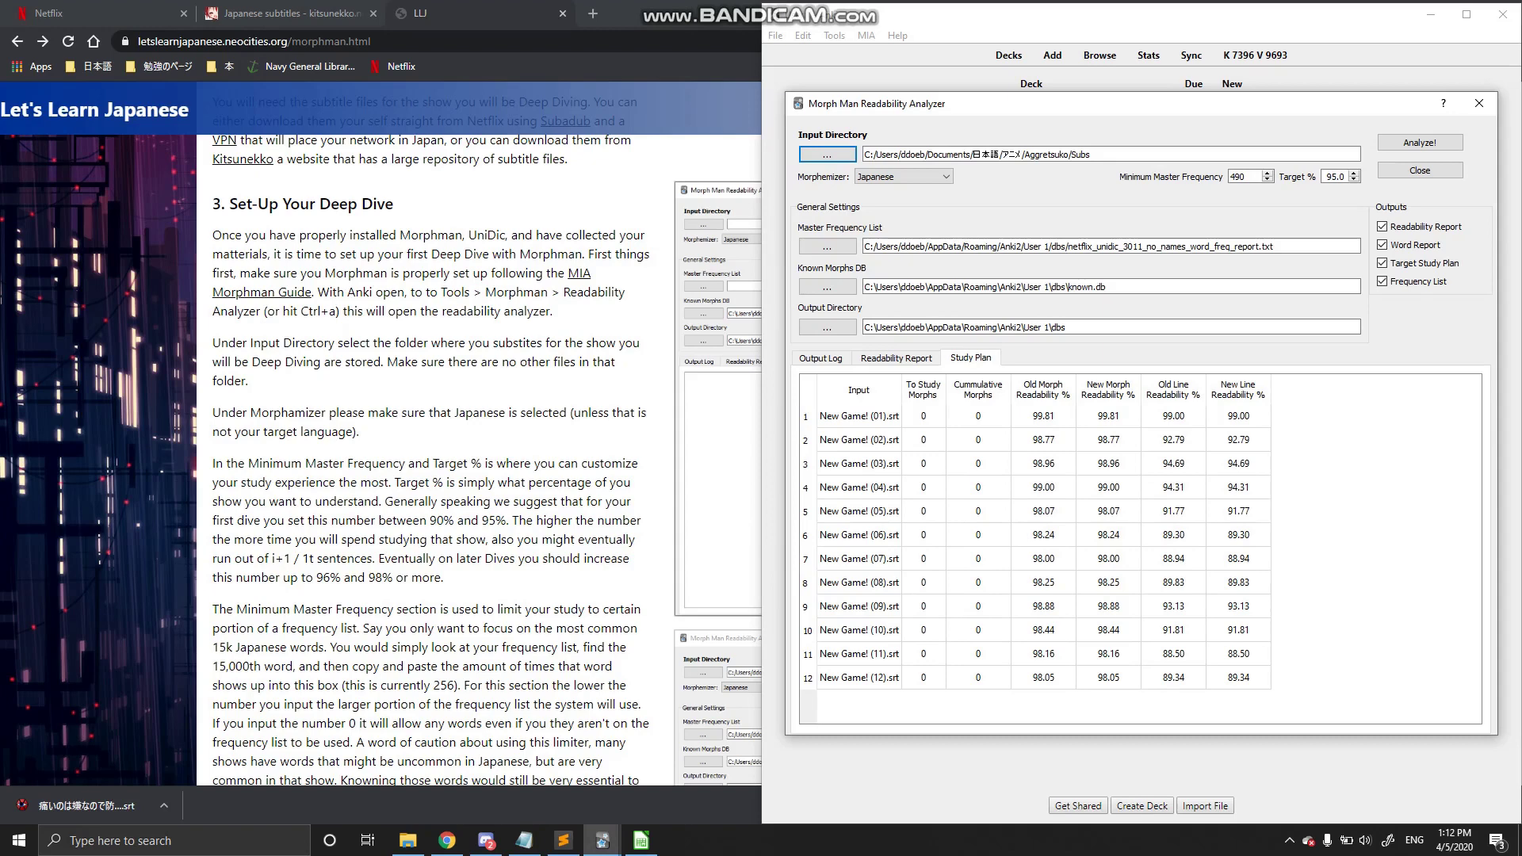
{"action": "left_click", "coordinate": [1420, 143]}
{"action": "key", "text": "Return"}
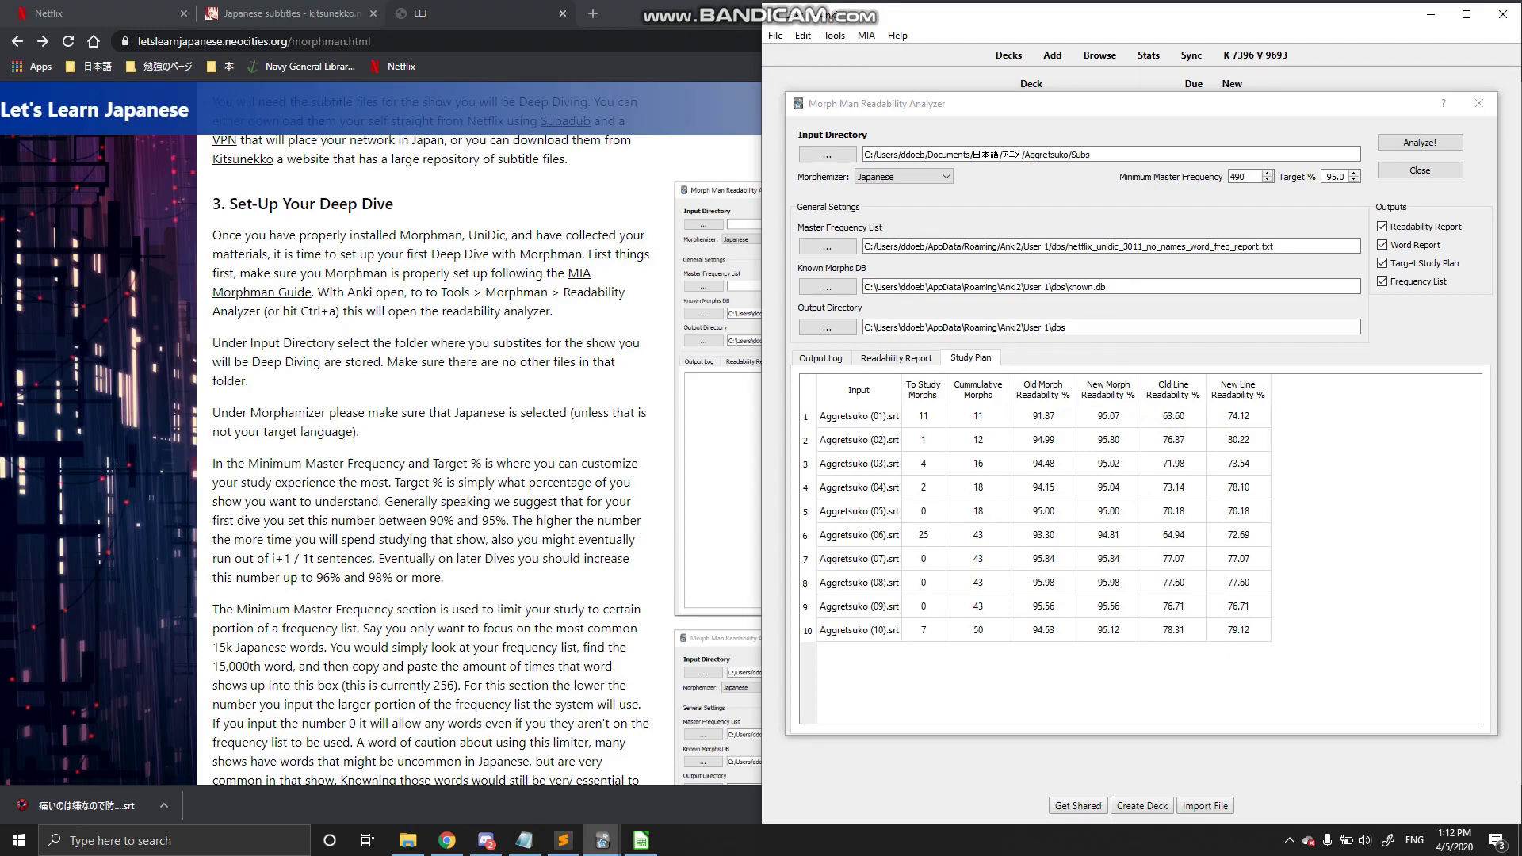
- Examine the Aggretsuko study plan's new morph readability, morphs to study per episode and cumulative morphs for the final episode
{"action": "left_click_drag", "start_coordinate": [1044, 631], "coordinate": [1109, 630]}
{"action": "left_click", "coordinate": [1110, 675]}
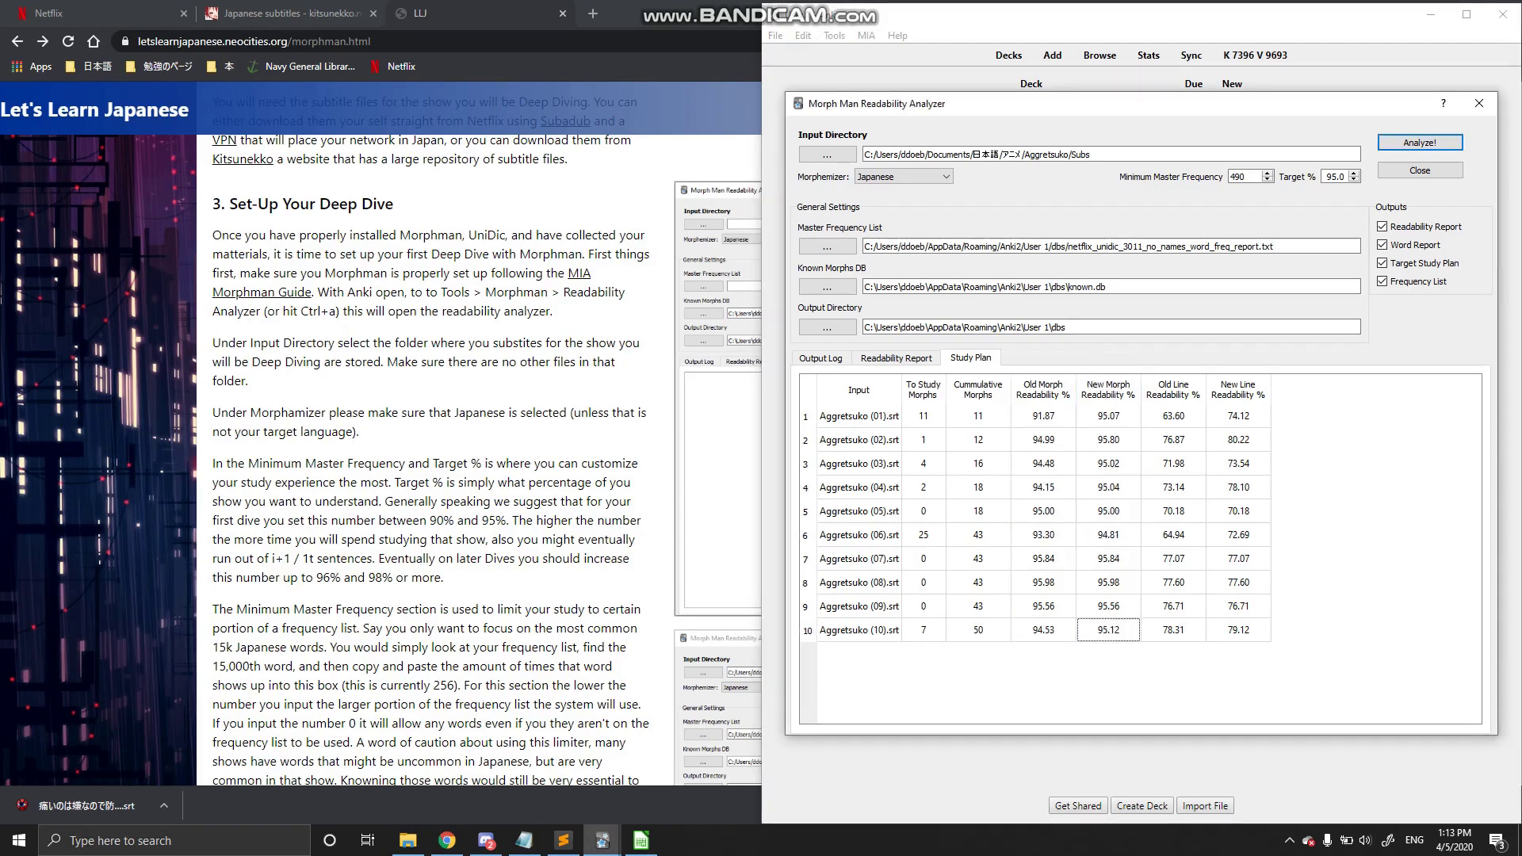
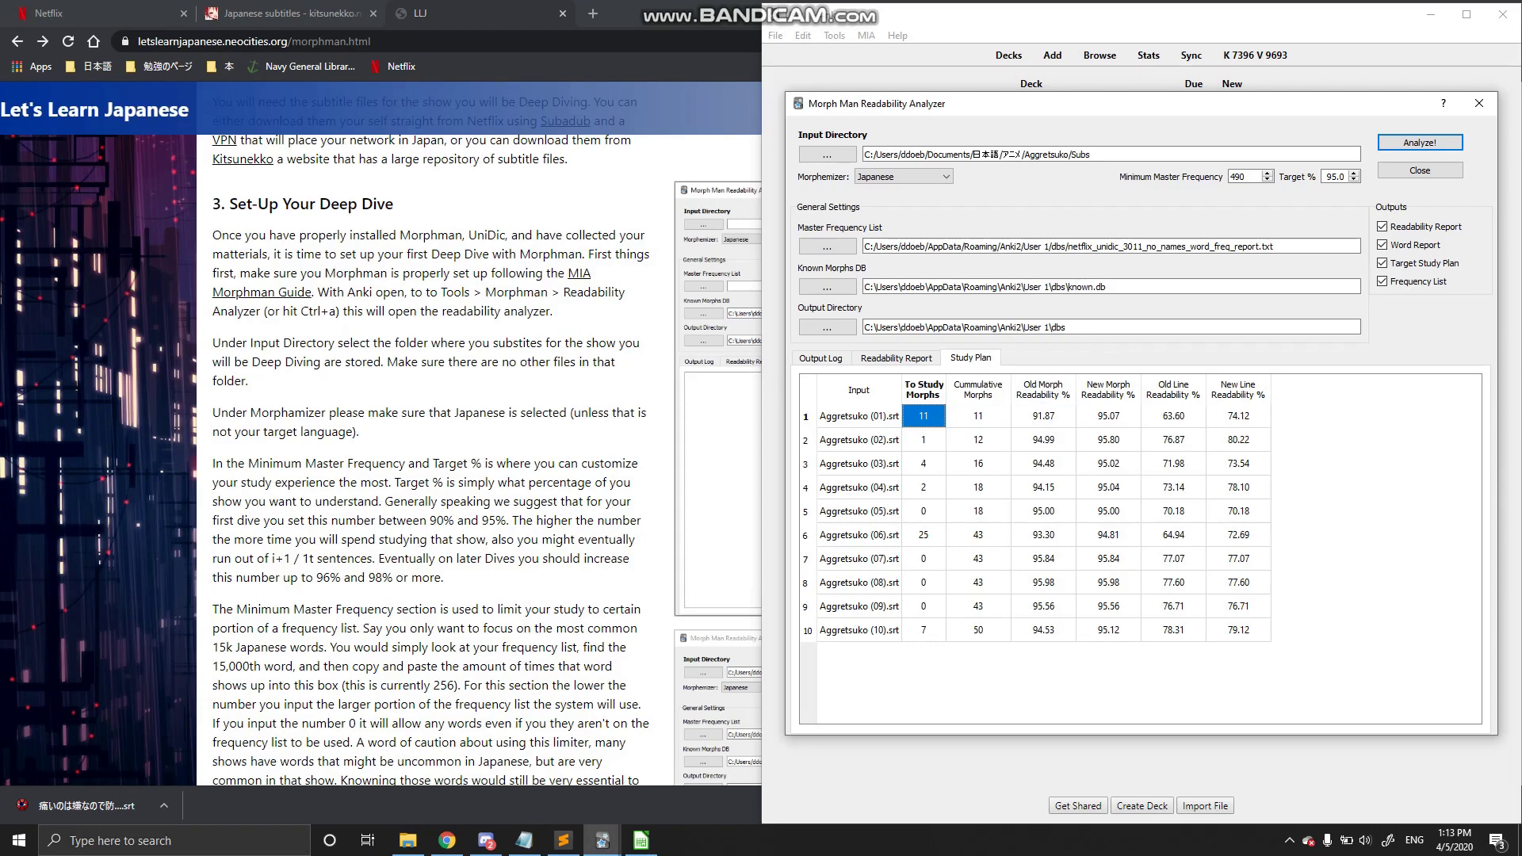
{"action": "key", "text": "Down"}
{"action": "key", "text": "Down"}
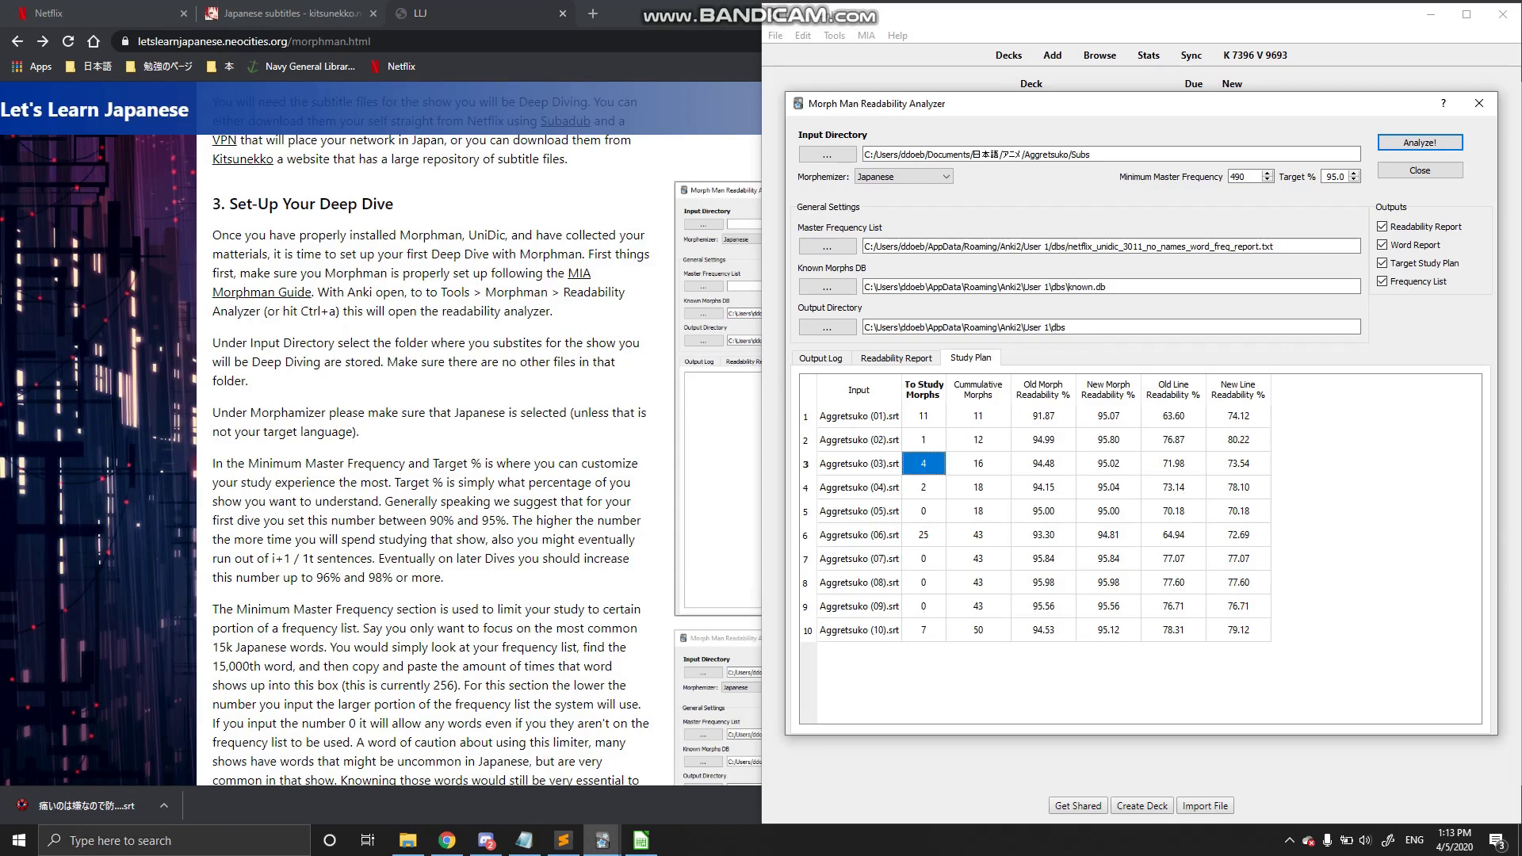
{"action": "left_click", "coordinate": [979, 630]}
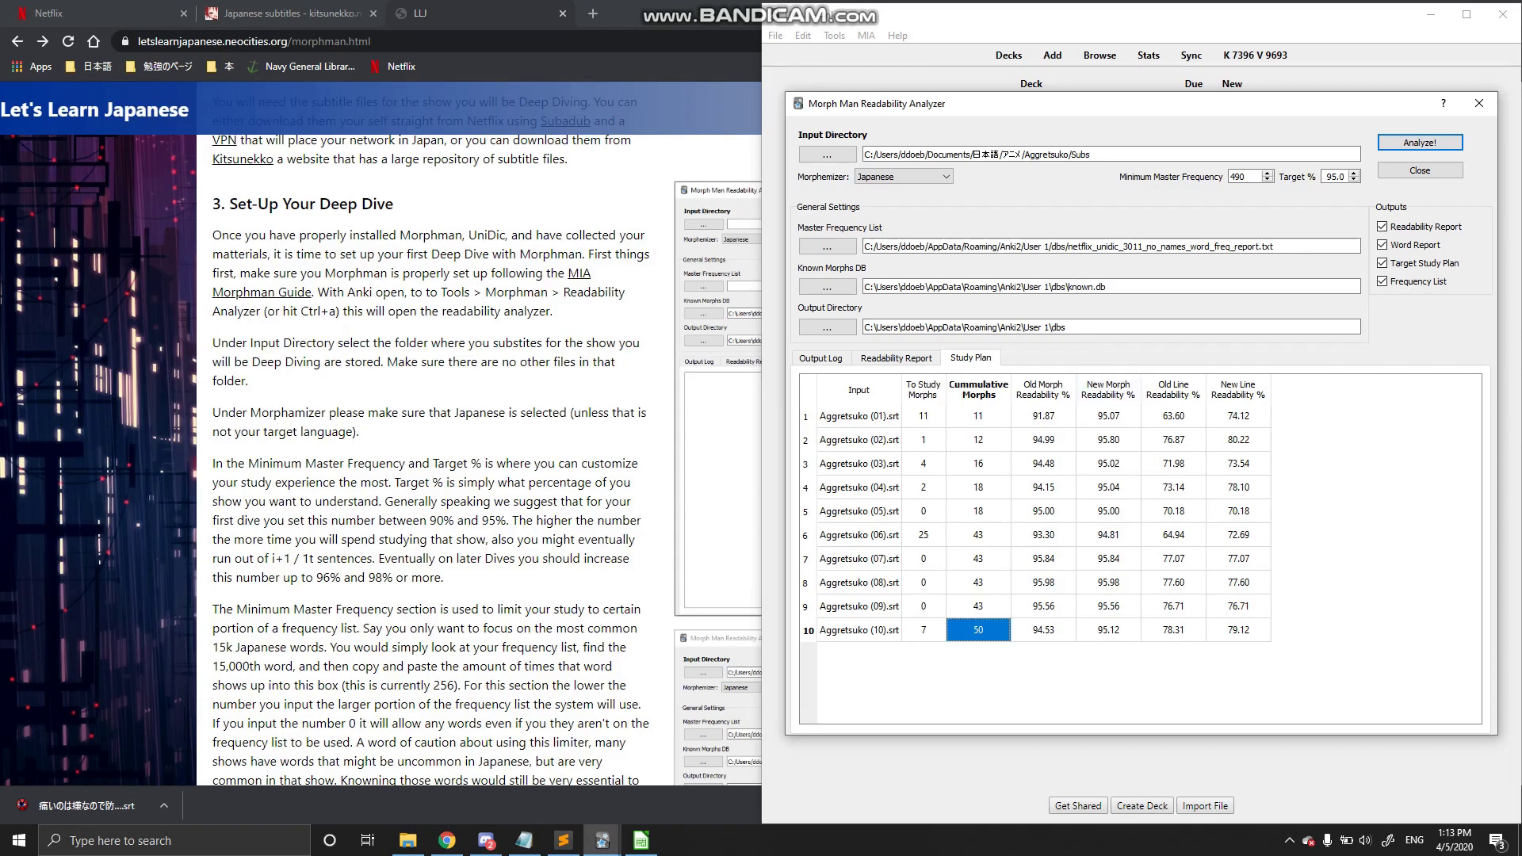
- Set the Minimum Master Frequency to 0 and the Target % to 98, and analyze the Aggretsuko subtitles again
{"action": "double_click", "coordinate": [1243, 176]}
{"action": "type", "text": "0"}
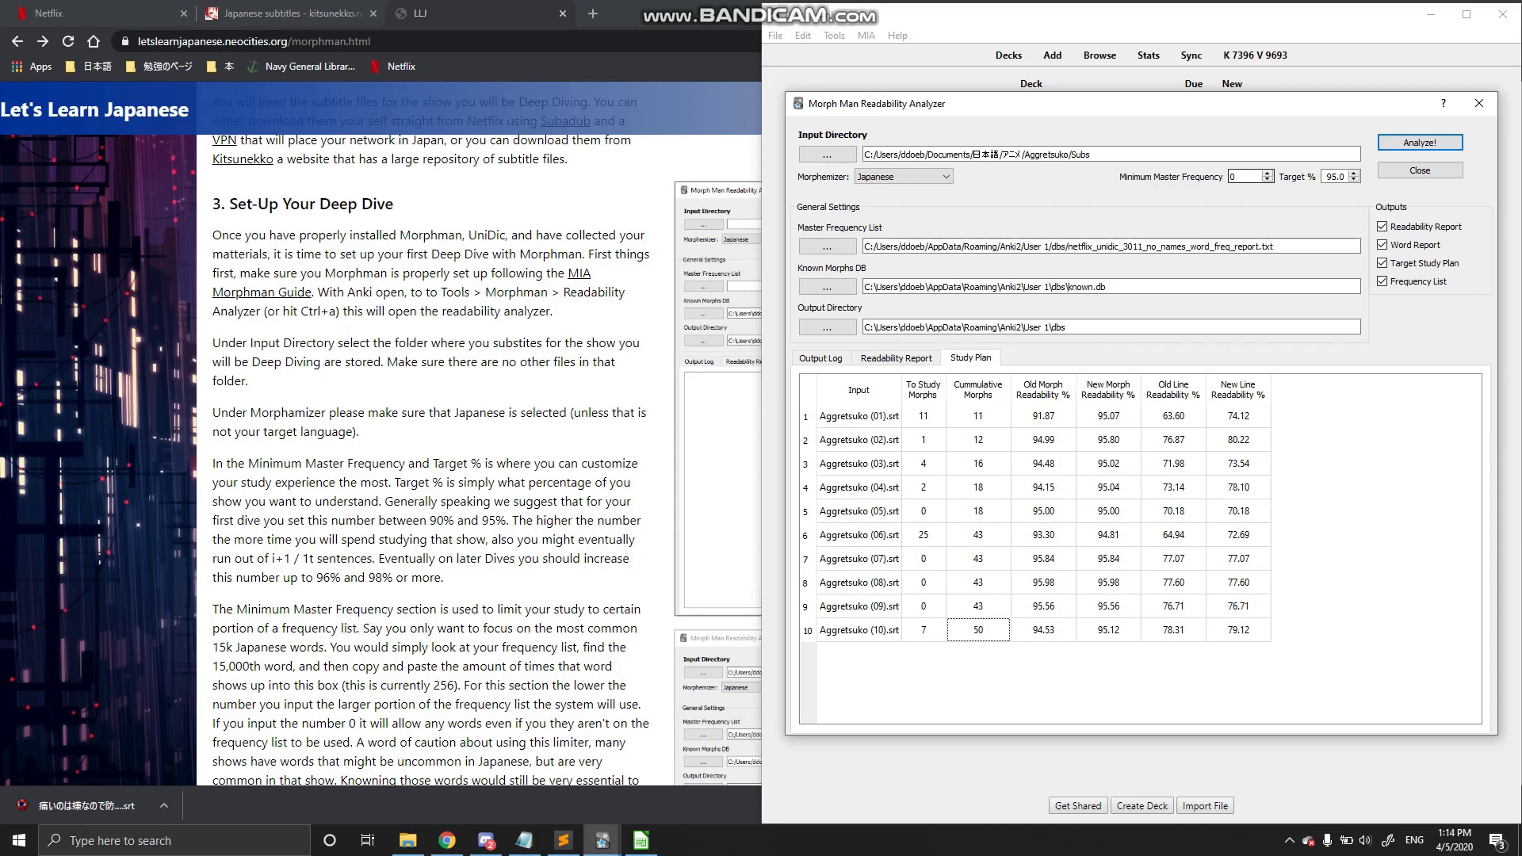
{"action": "double_click", "coordinate": [1234, 176]}
{"action": "left_click", "coordinate": [1338, 177]}
{"action": "key", "text": "BackSpace"}
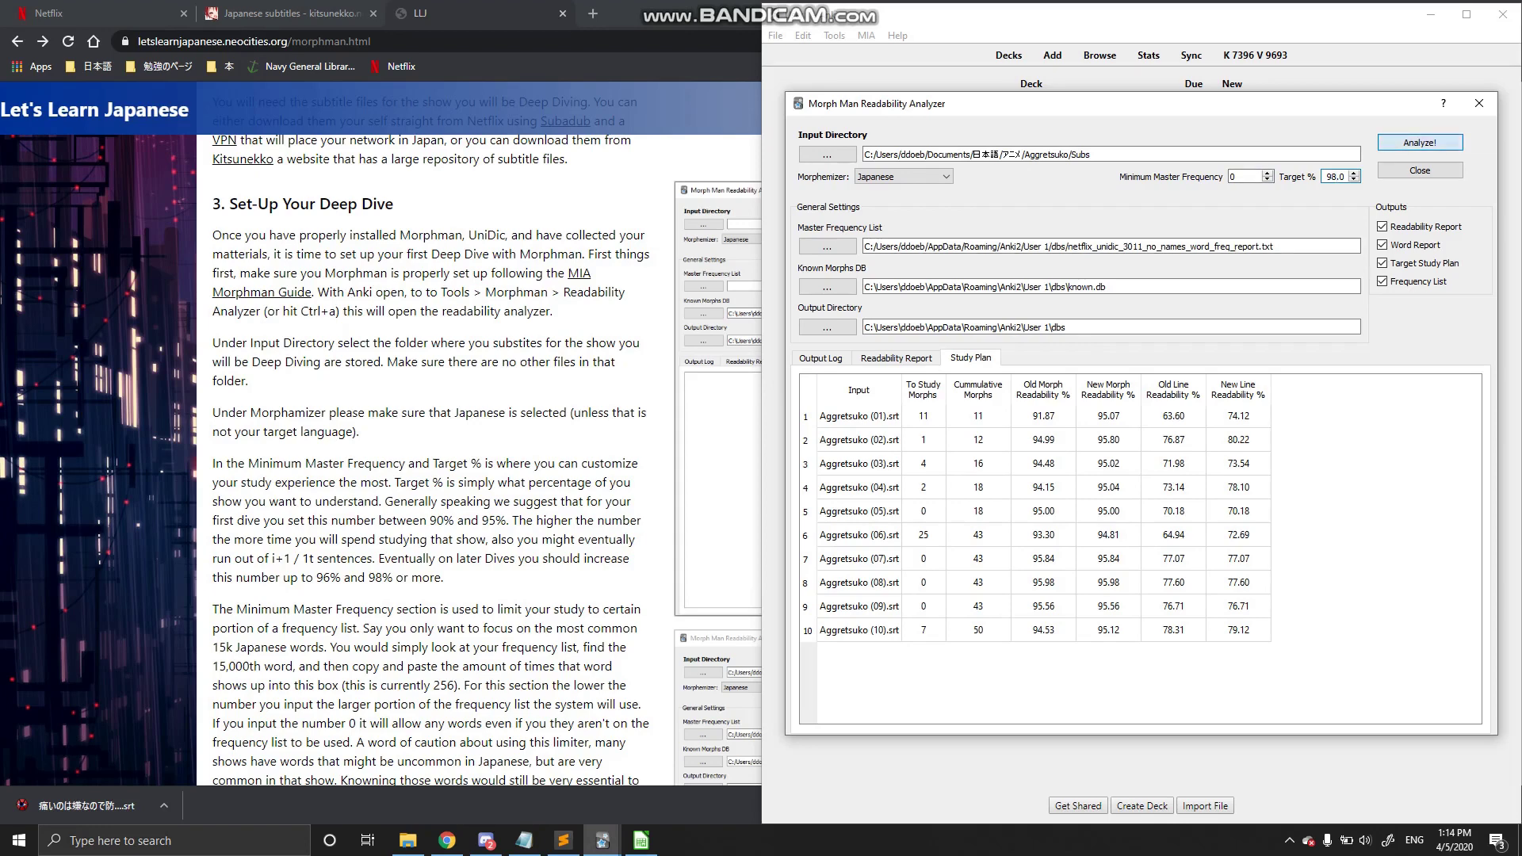
{"action": "key", "text": "Return"}
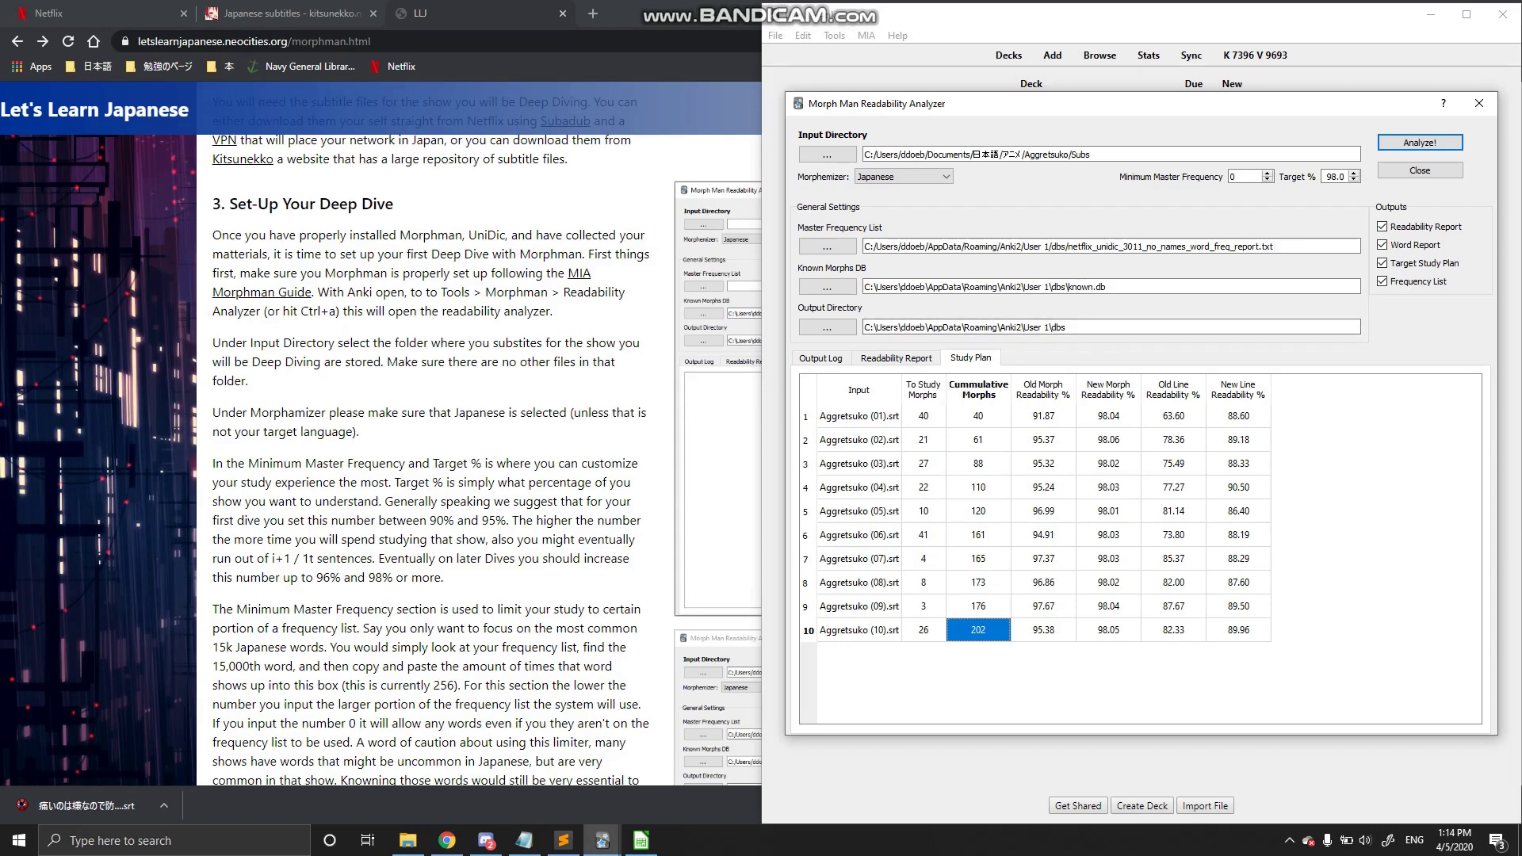
- Examine the new morph readability of all ten Aggretsuko episodes and the morphs to study for episodes 1 to 7
{"action": "left_click_drag", "start_coordinate": [1108, 416], "coordinate": [1108, 631]}
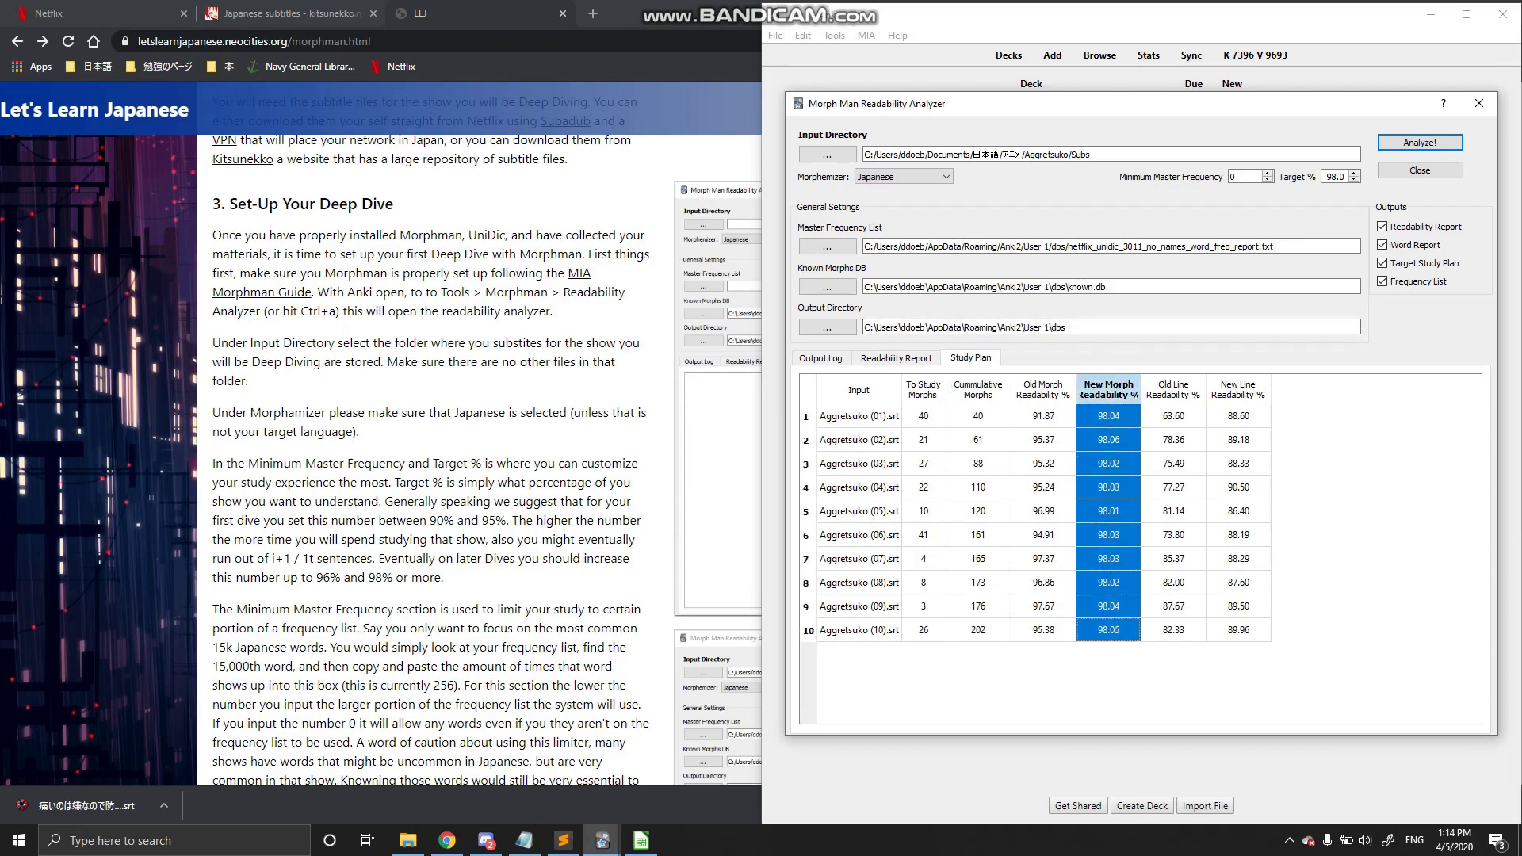
{"action": "left_click", "coordinate": [1126, 675]}
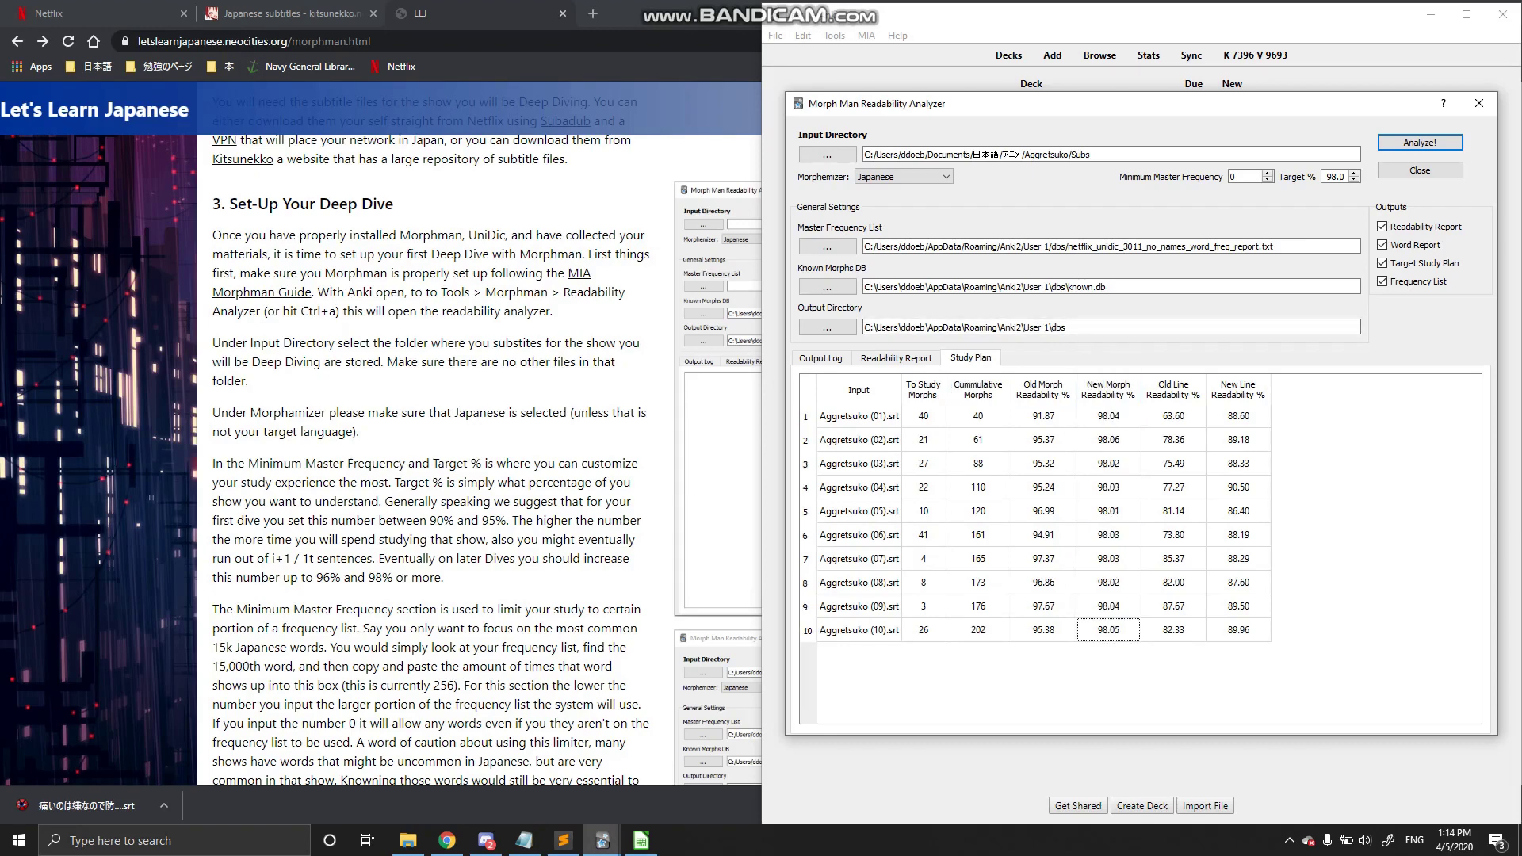
{"action": "left_click", "coordinate": [924, 416]}
{"action": "left_click", "coordinate": [924, 440]}
{"action": "left_click", "coordinate": [923, 464]}
{"action": "left_click", "coordinate": [923, 488]}
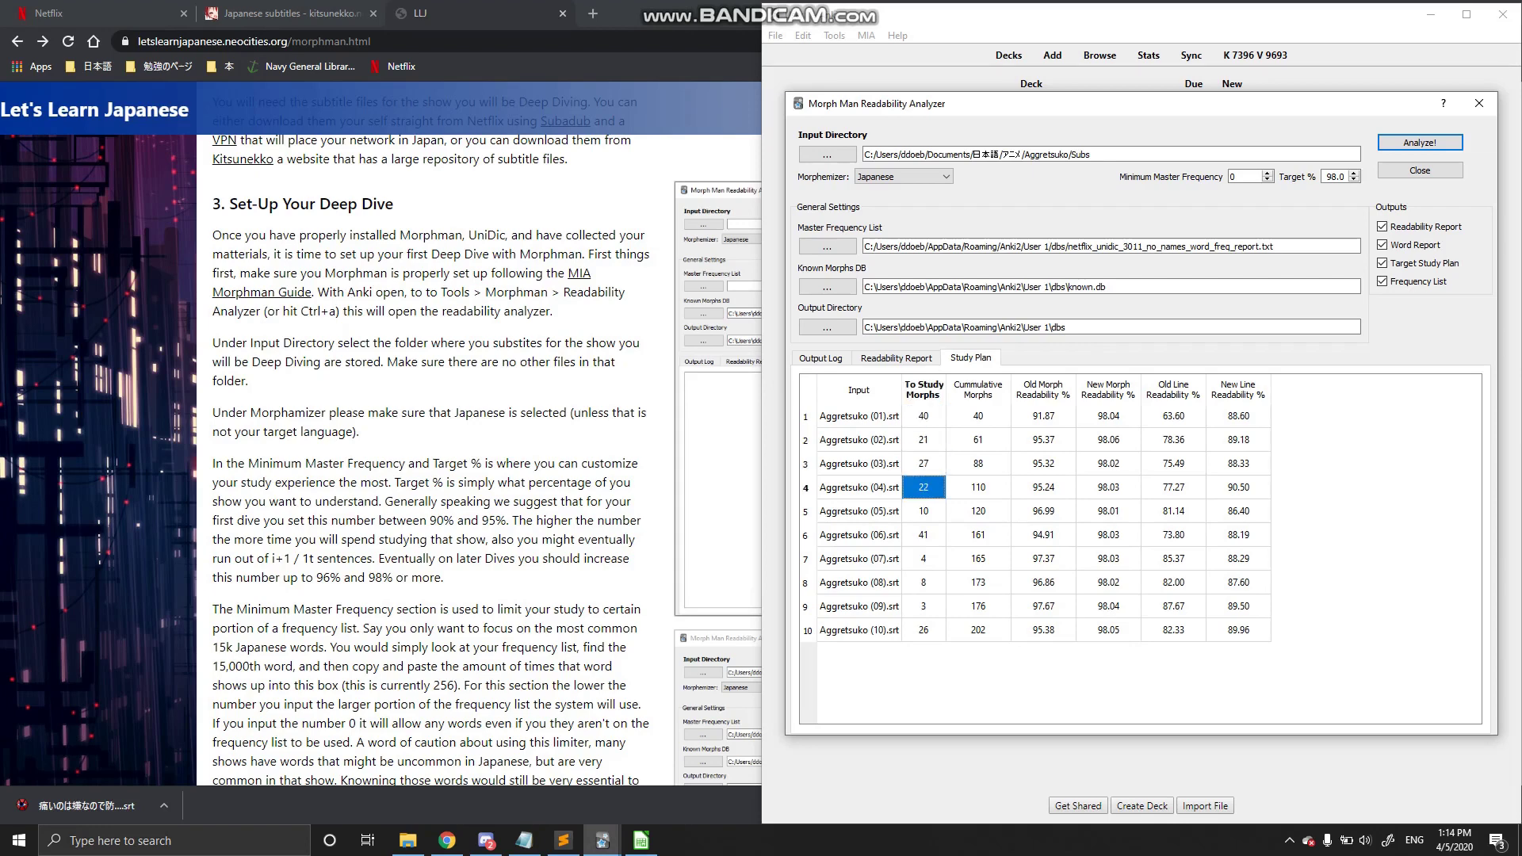
{"action": "key", "text": "Down"}
{"action": "key", "text": "Down"}
{"action": "key", "text": "Down"}
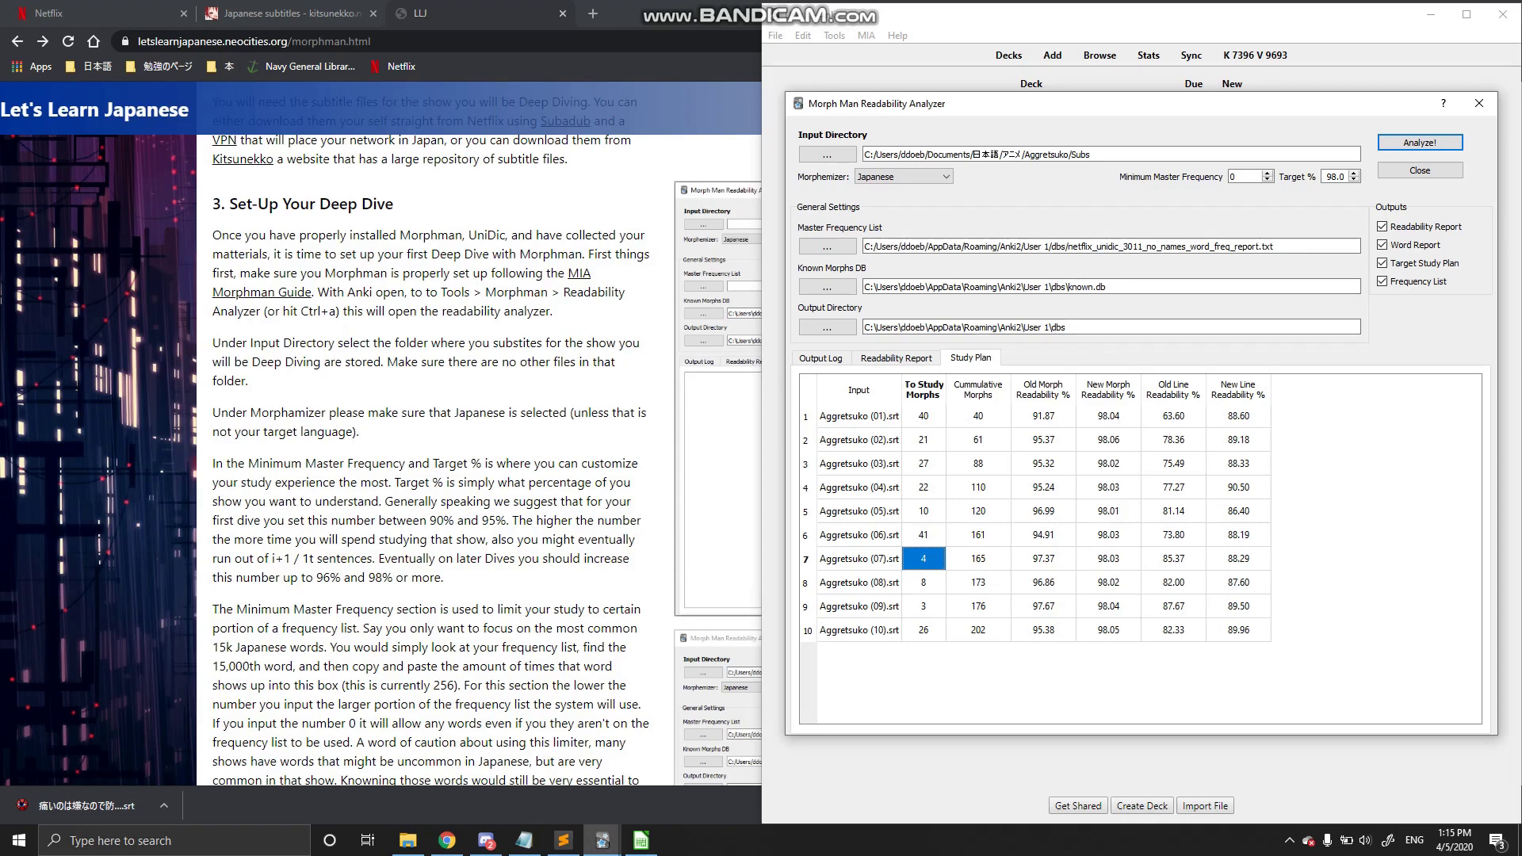
- Set the Readability Analyzer's Minimum Master Frequency to 490
{"action": "double_click", "coordinate": [1237, 177]}
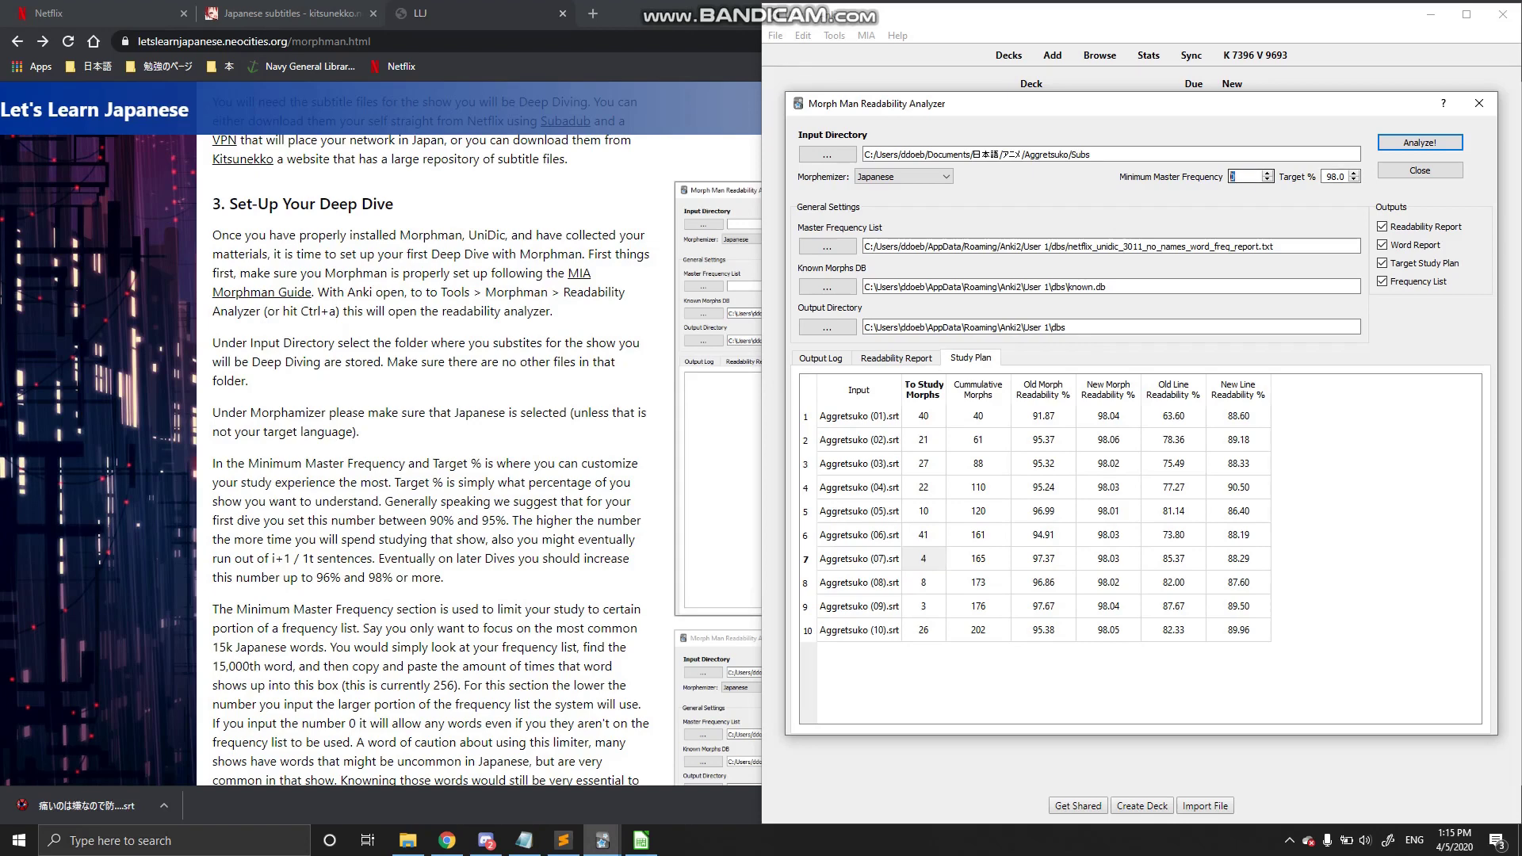
{"action": "type", "text": "49"}
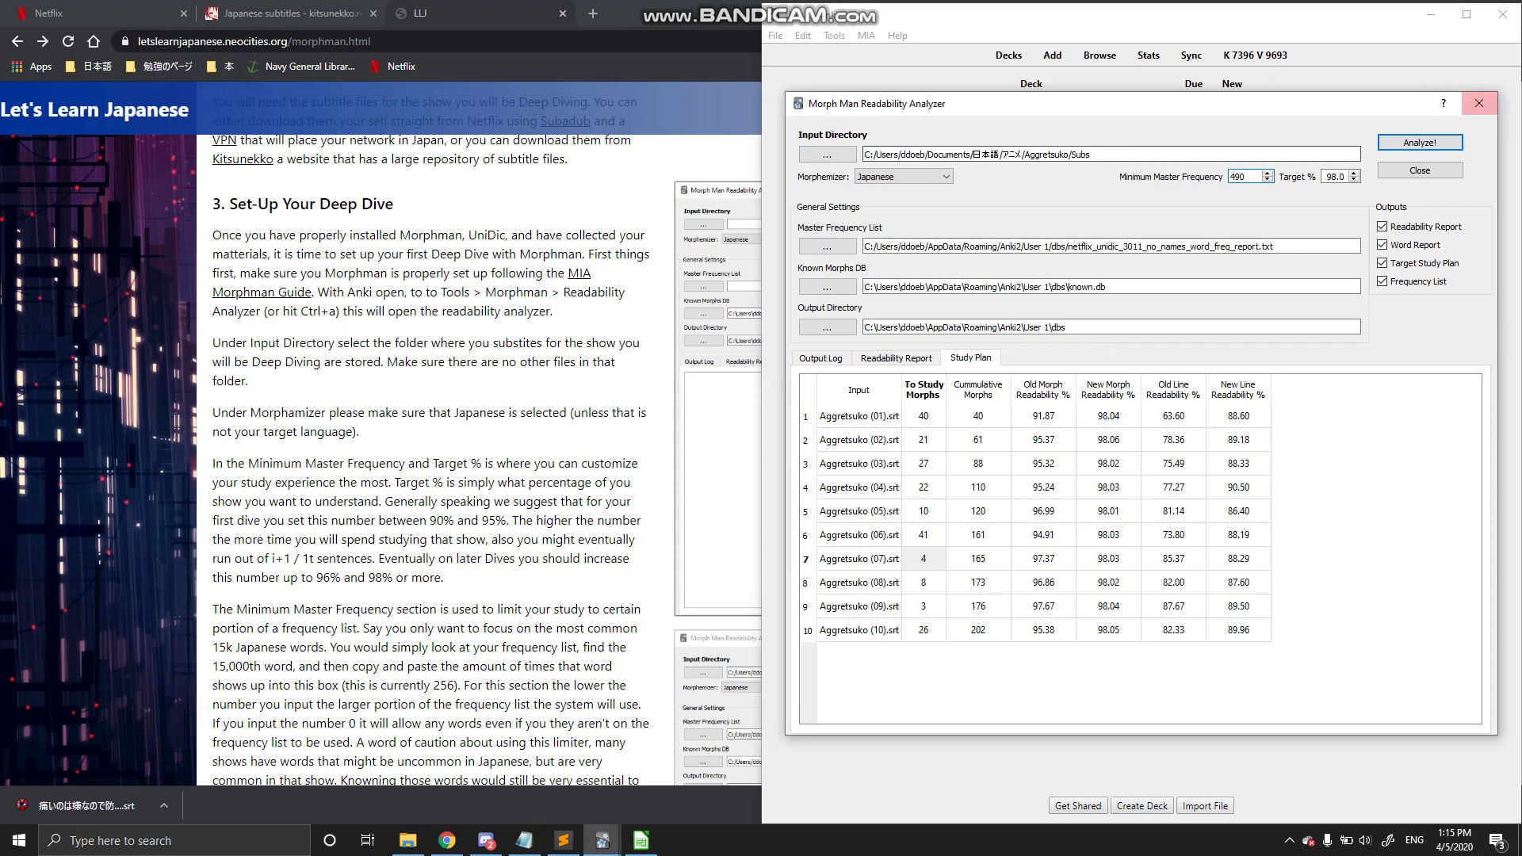
- Analyze the Aggretsuko subtitles with the 490 frequency limit and review the new morph readability of all ten episodes
{"action": "left_click", "coordinate": [1420, 142]}
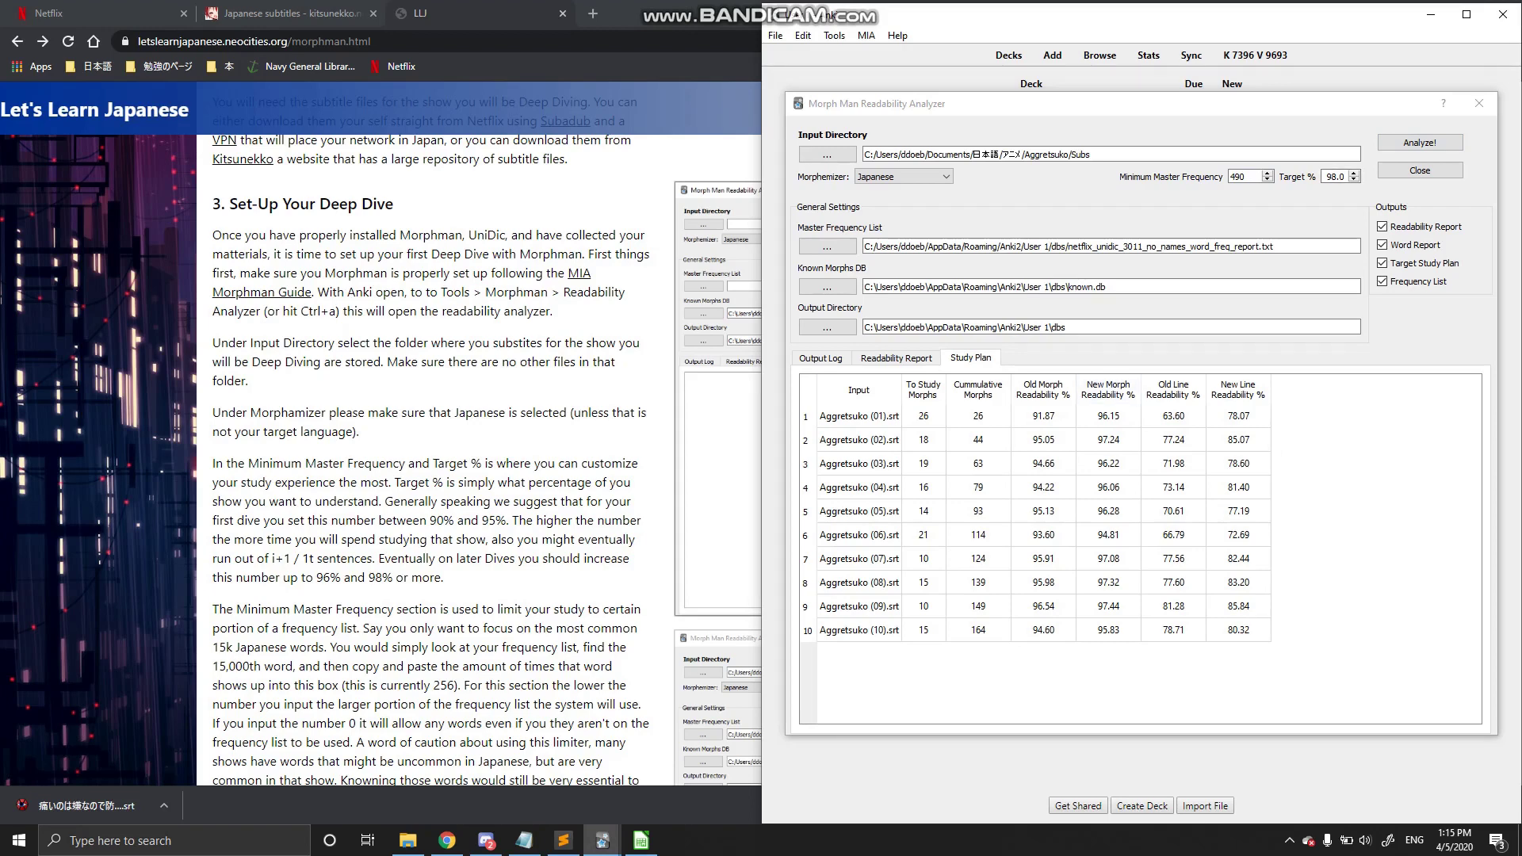
{"action": "left_click_drag", "start_coordinate": [1109, 416], "coordinate": [1108, 630]}
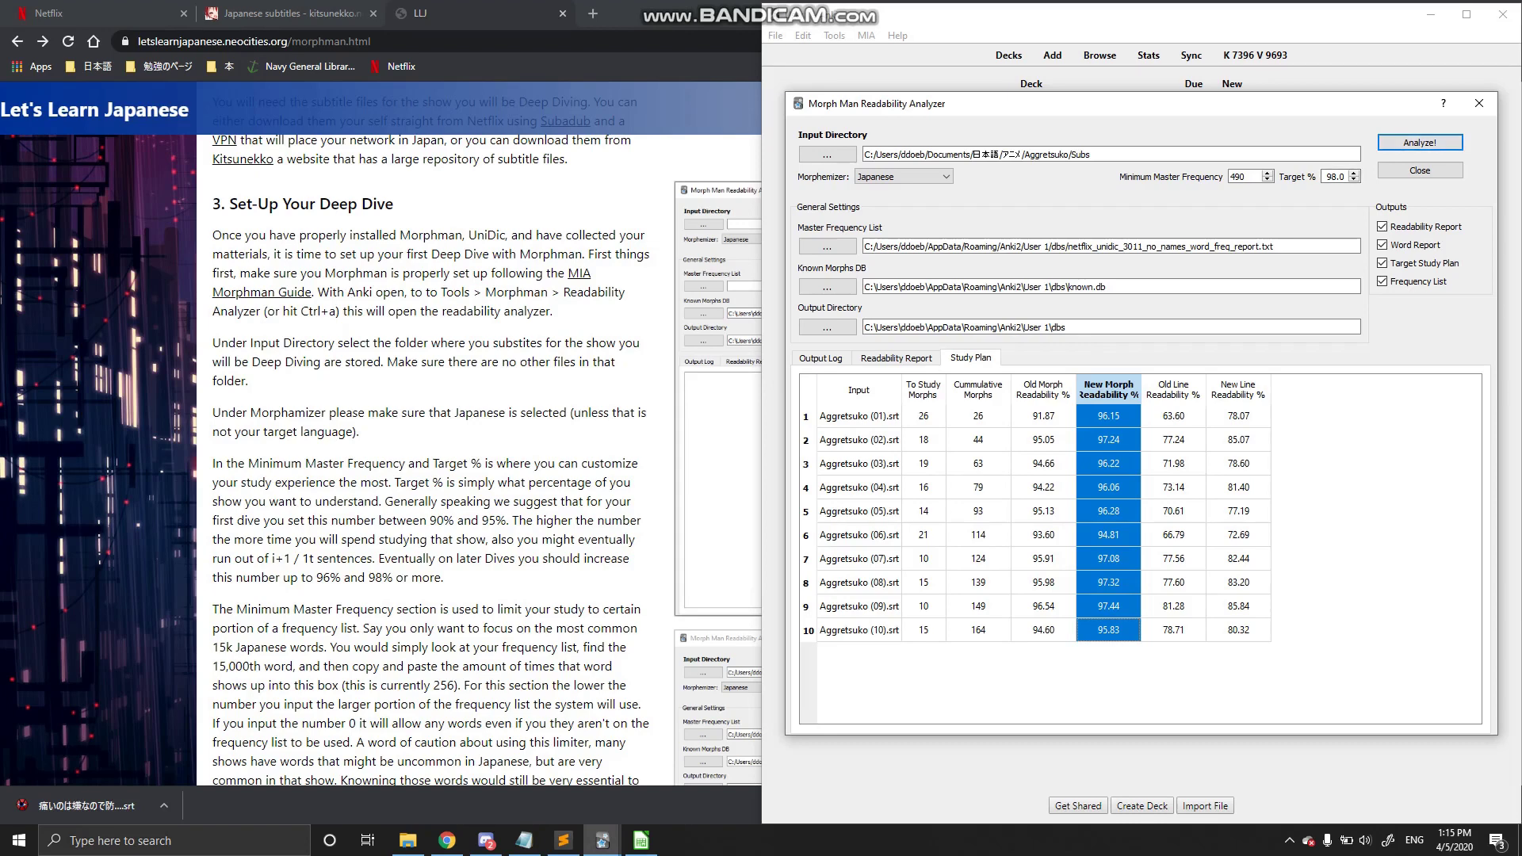
- Set the Minimum Master Frequency to 0, analyze the subtitles again and check the final episode's cumulative morphs
{"action": "left_click", "coordinate": [1247, 176]}
{"action": "key", "text": "ctrl+a"}
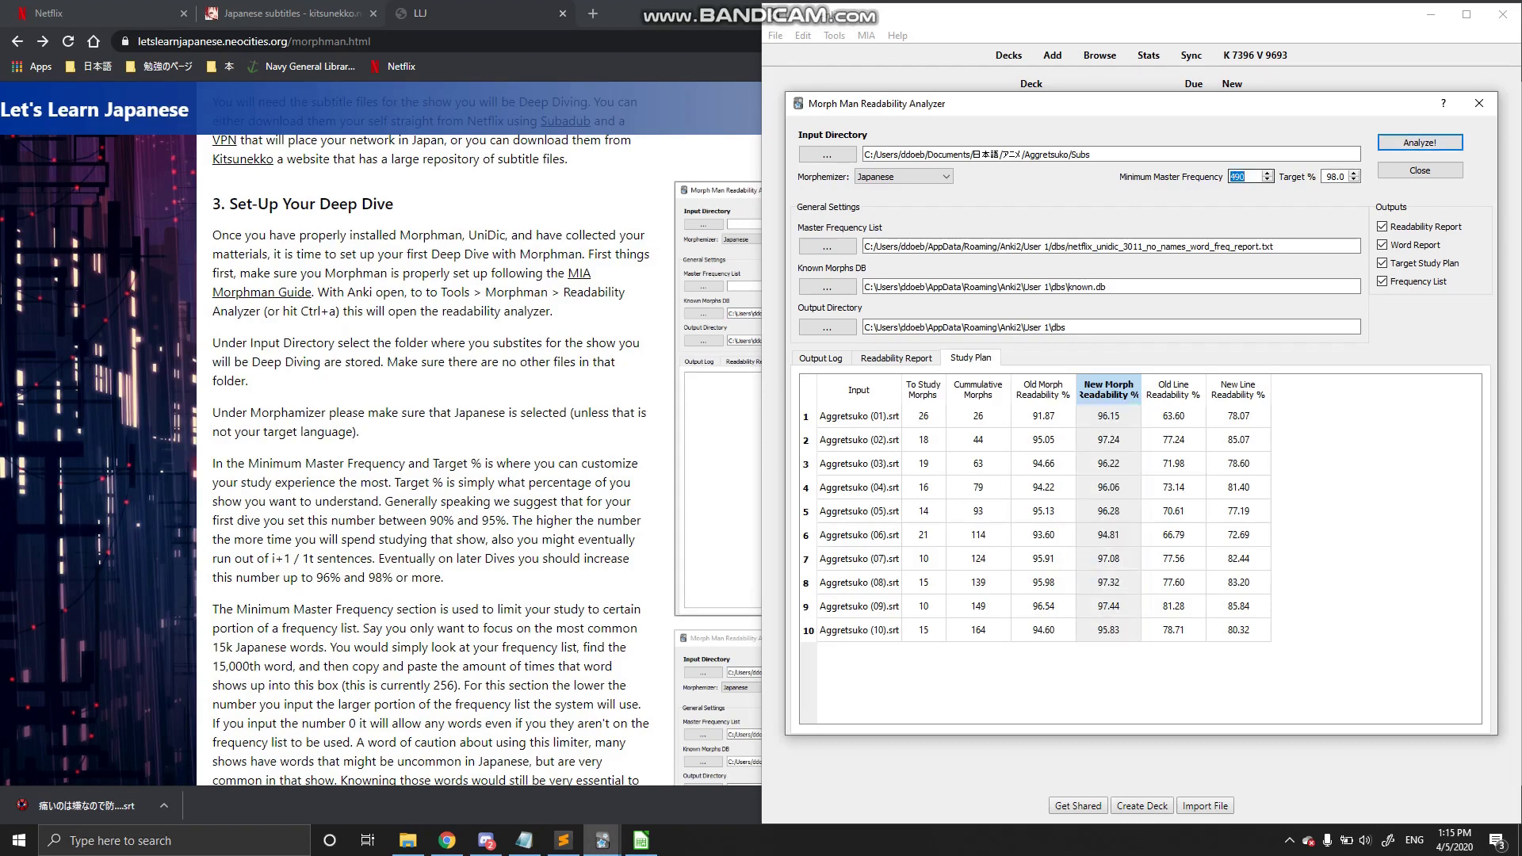
{"action": "type", "text": "0"}
{"action": "key", "text": "Return"}
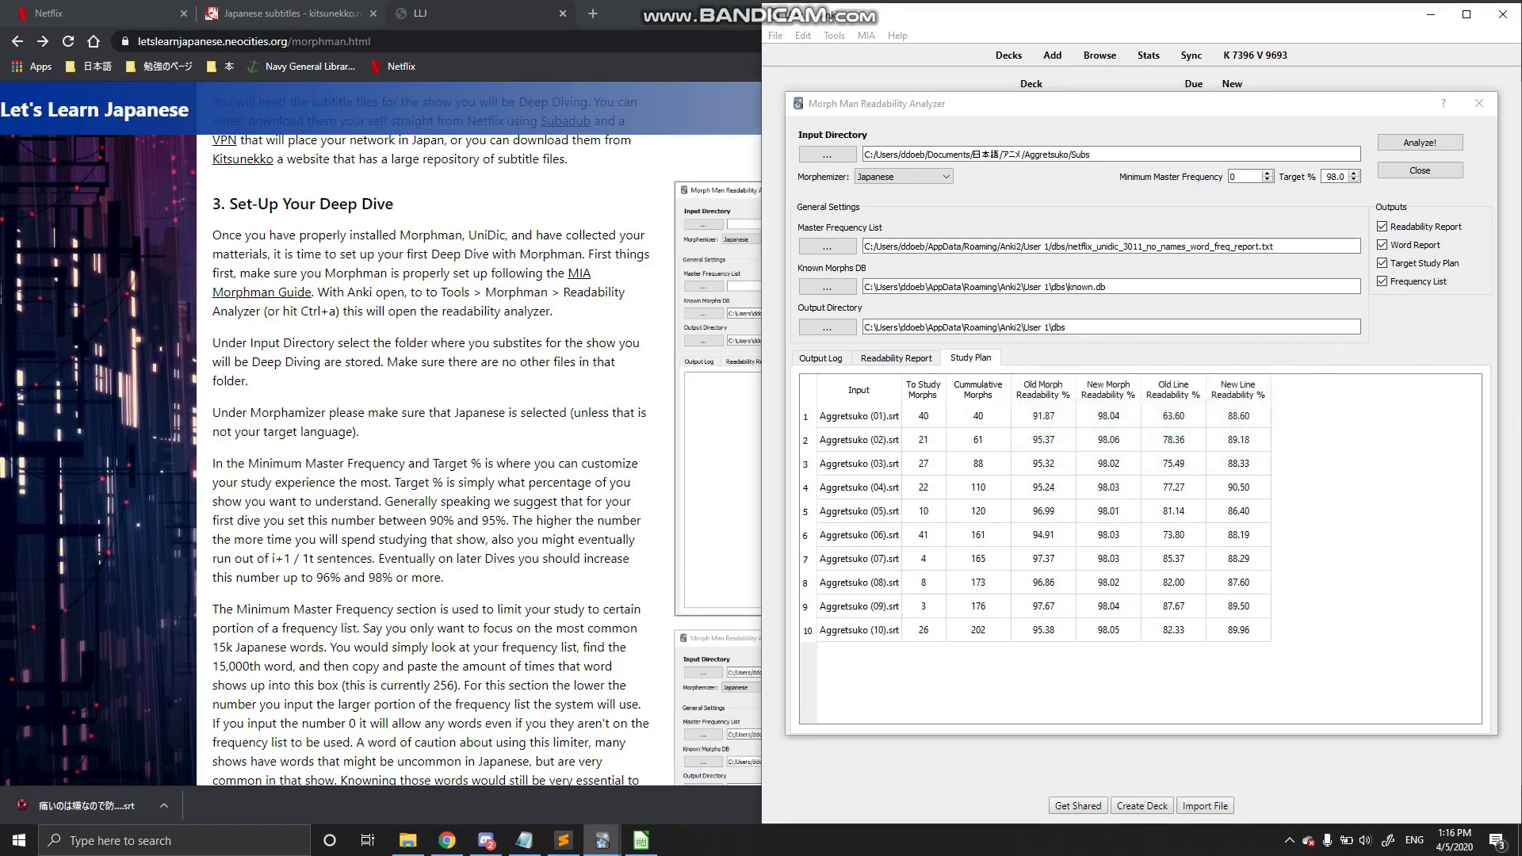
{"action": "left_click", "coordinate": [830, 14]}
{"action": "left_click", "coordinate": [978, 630]}
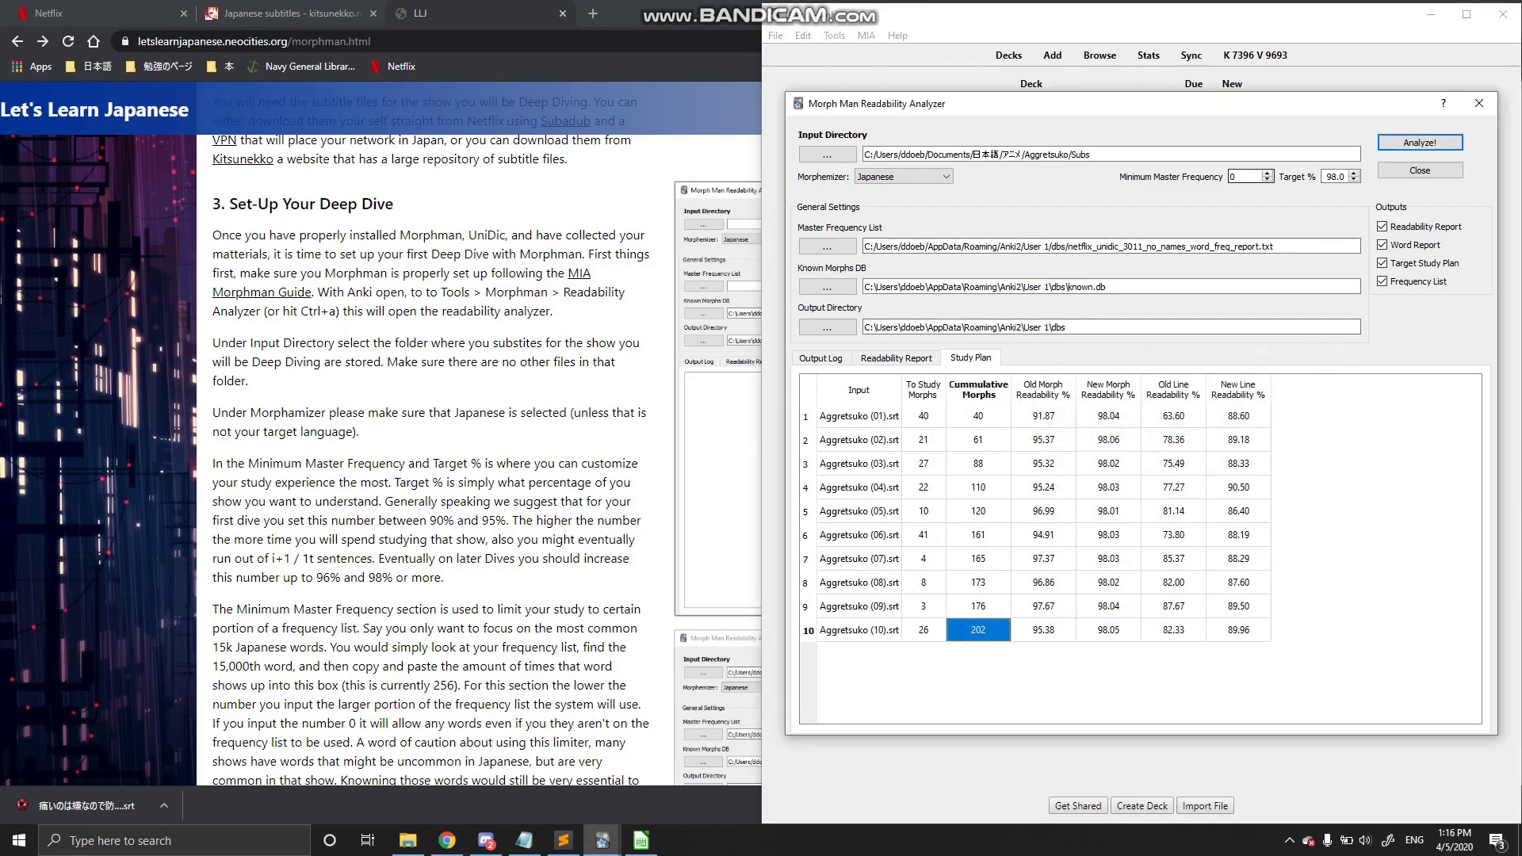
- Set the Minimum Master Frequency to 256 and the Target % to 100, and analyze the Aggretsuko subtitles
{"action": "double_click", "coordinate": [1233, 177]}
{"action": "key", "text": "BackSpace"}
{"action": "type", "text": "256"}
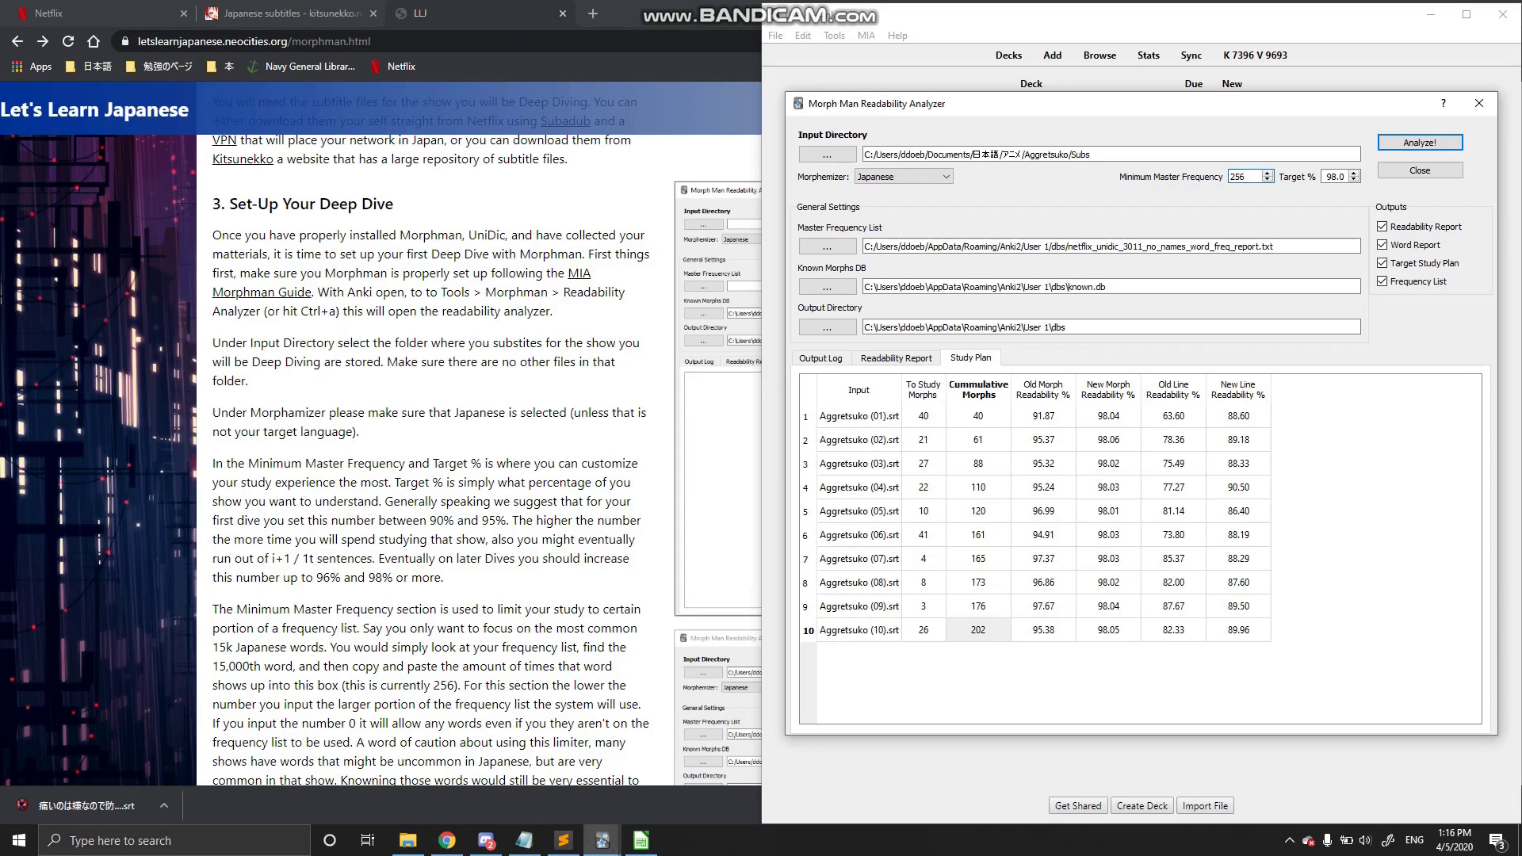
{"action": "double_click", "coordinate": [1329, 176]}
{"action": "type", "text": "100"}
{"action": "left_click", "coordinate": [1420, 143]}
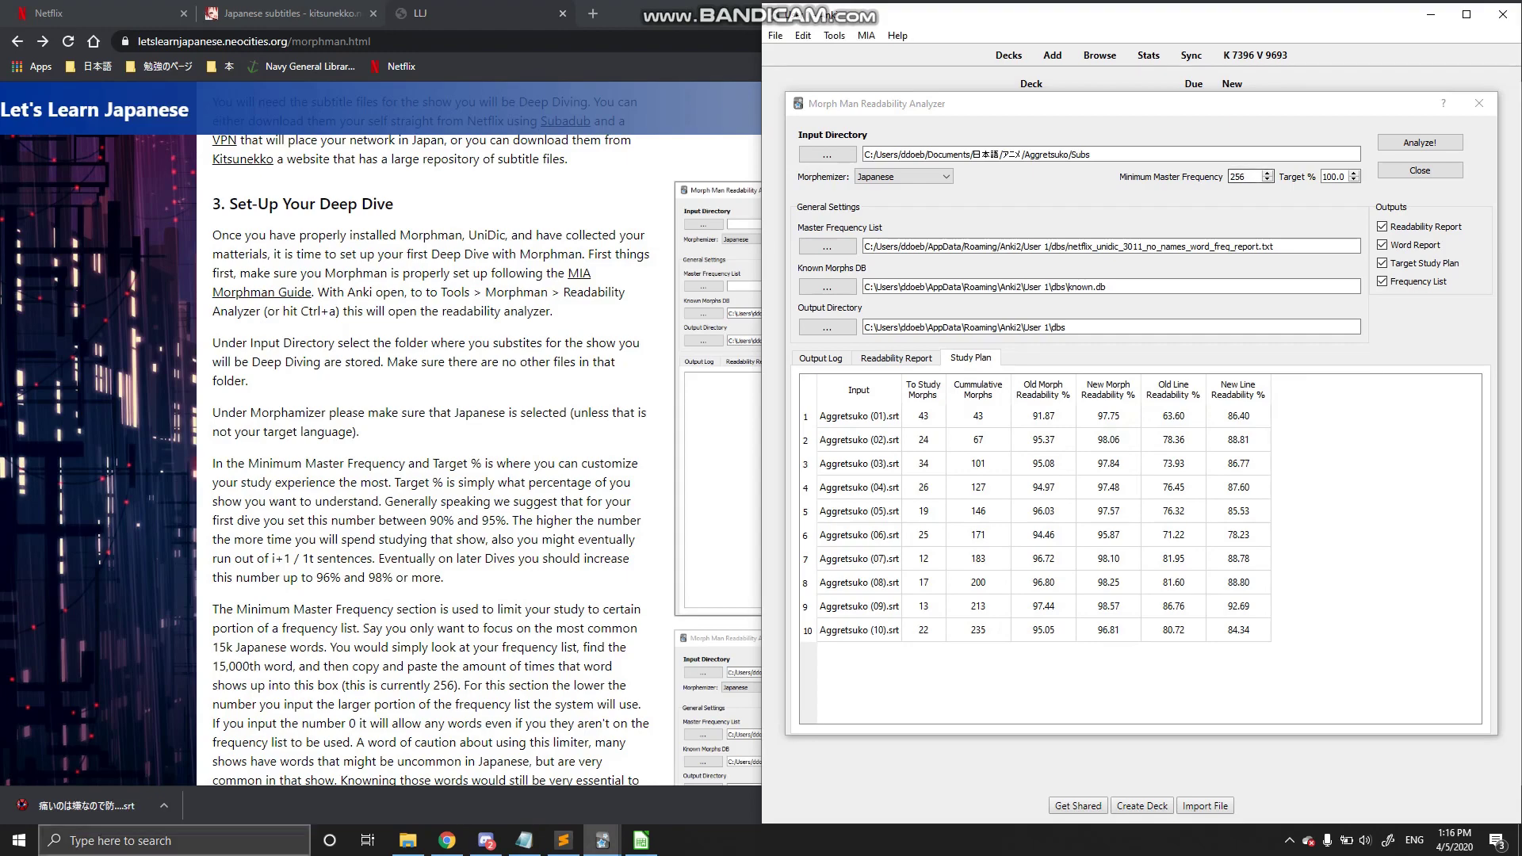
- Look up the frequency of the 15,000th word in the netflix_unidic_3011_no_names_word_freq_report spreadsheet in LibreOffice Calc and return to the Readability Analyzer
{"action": "left_click", "coordinate": [641, 840]}
{"action": "scroll", "coordinate": [523, 437], "scroll_direction": "down", "scroll_amount": 9}
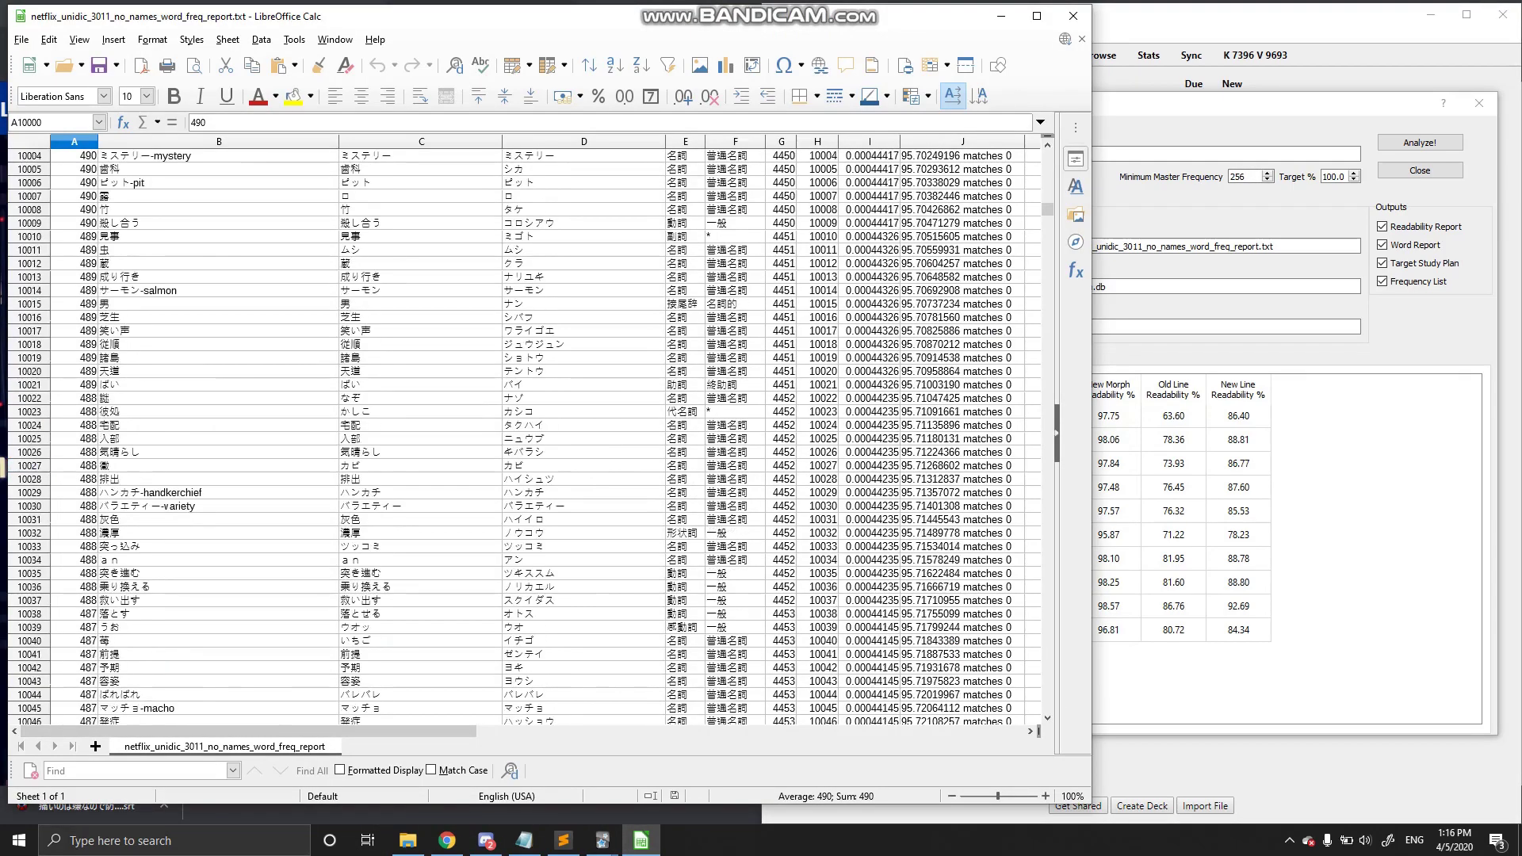
{"action": "left_click_drag", "start_coordinate": [1047, 210], "coordinate": [1047, 237]}
{"action": "scroll", "coordinate": [524, 373], "scroll_direction": "up", "scroll_amount": 20}
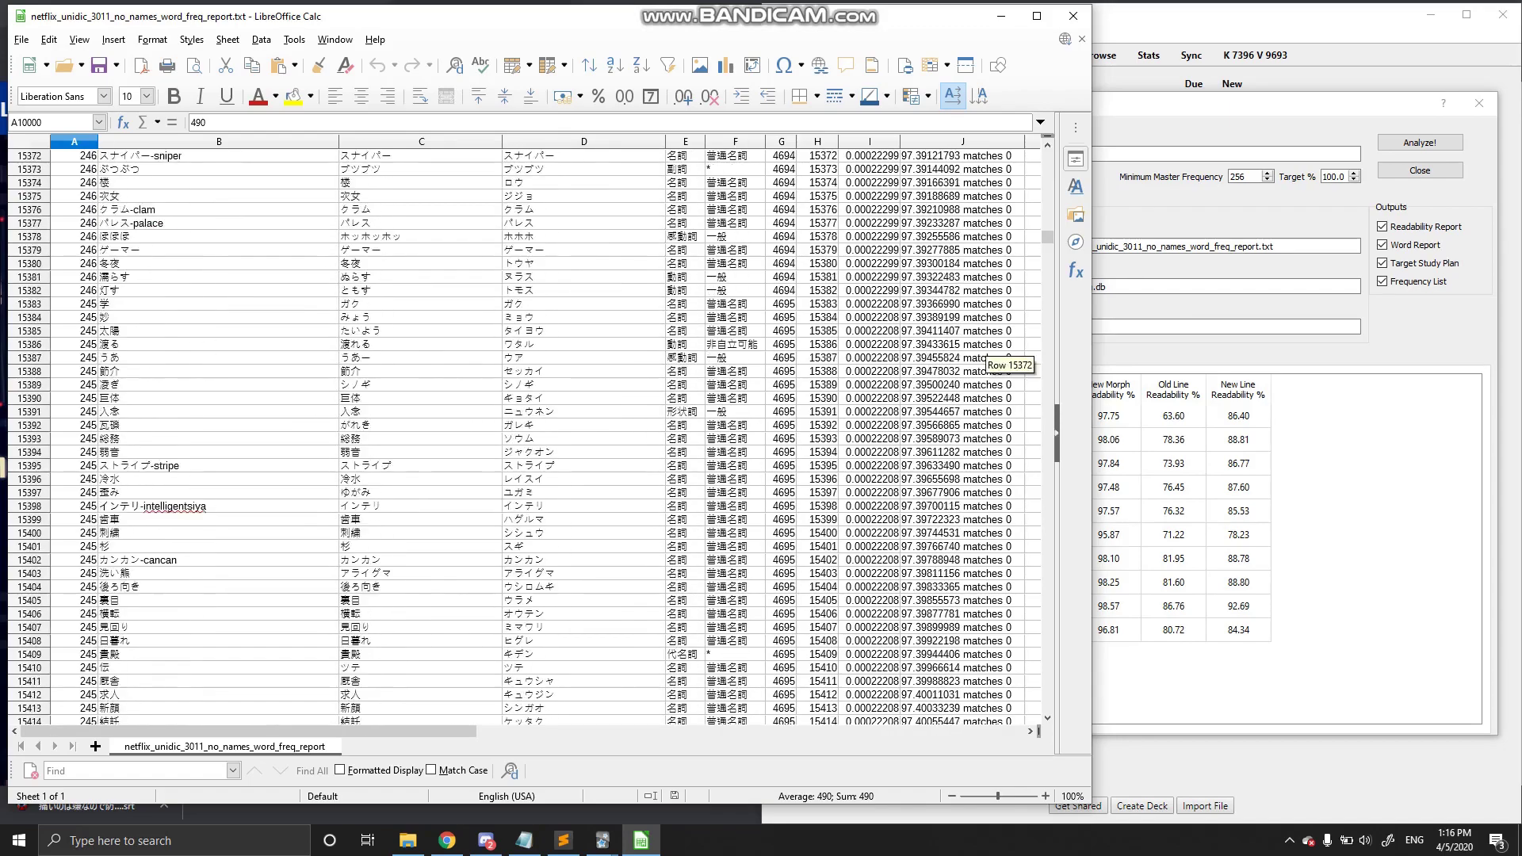
{"action": "scroll", "coordinate": [524, 368], "scroll_direction": "up", "scroll_amount": 20}
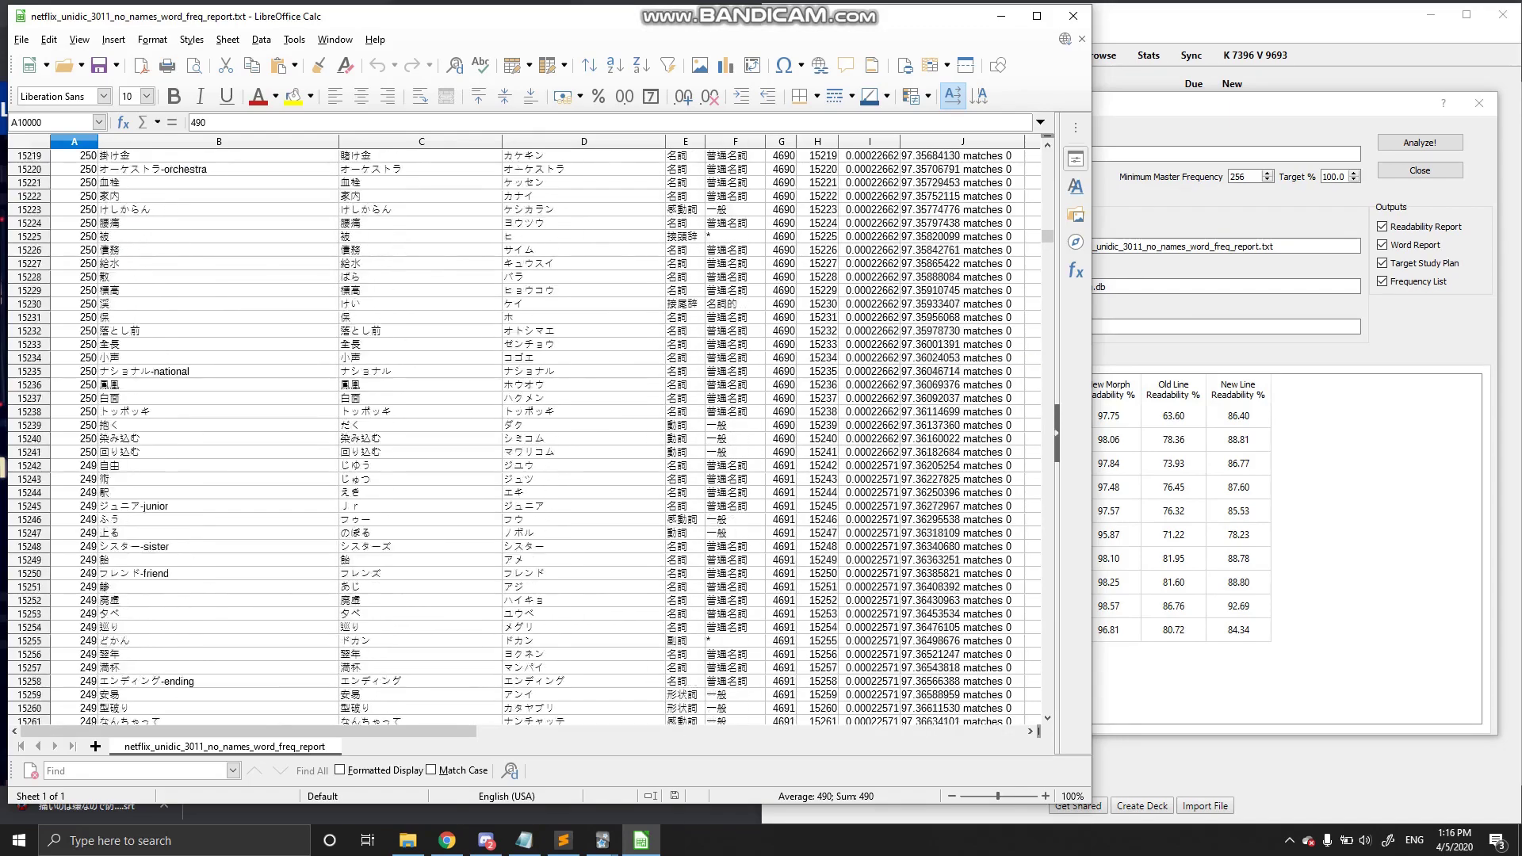
{"action": "left_click_drag", "start_coordinate": [1047, 235], "coordinate": [1048, 236]}
{"action": "scroll", "coordinate": [524, 366], "scroll_direction": "up", "scroll_amount": 15}
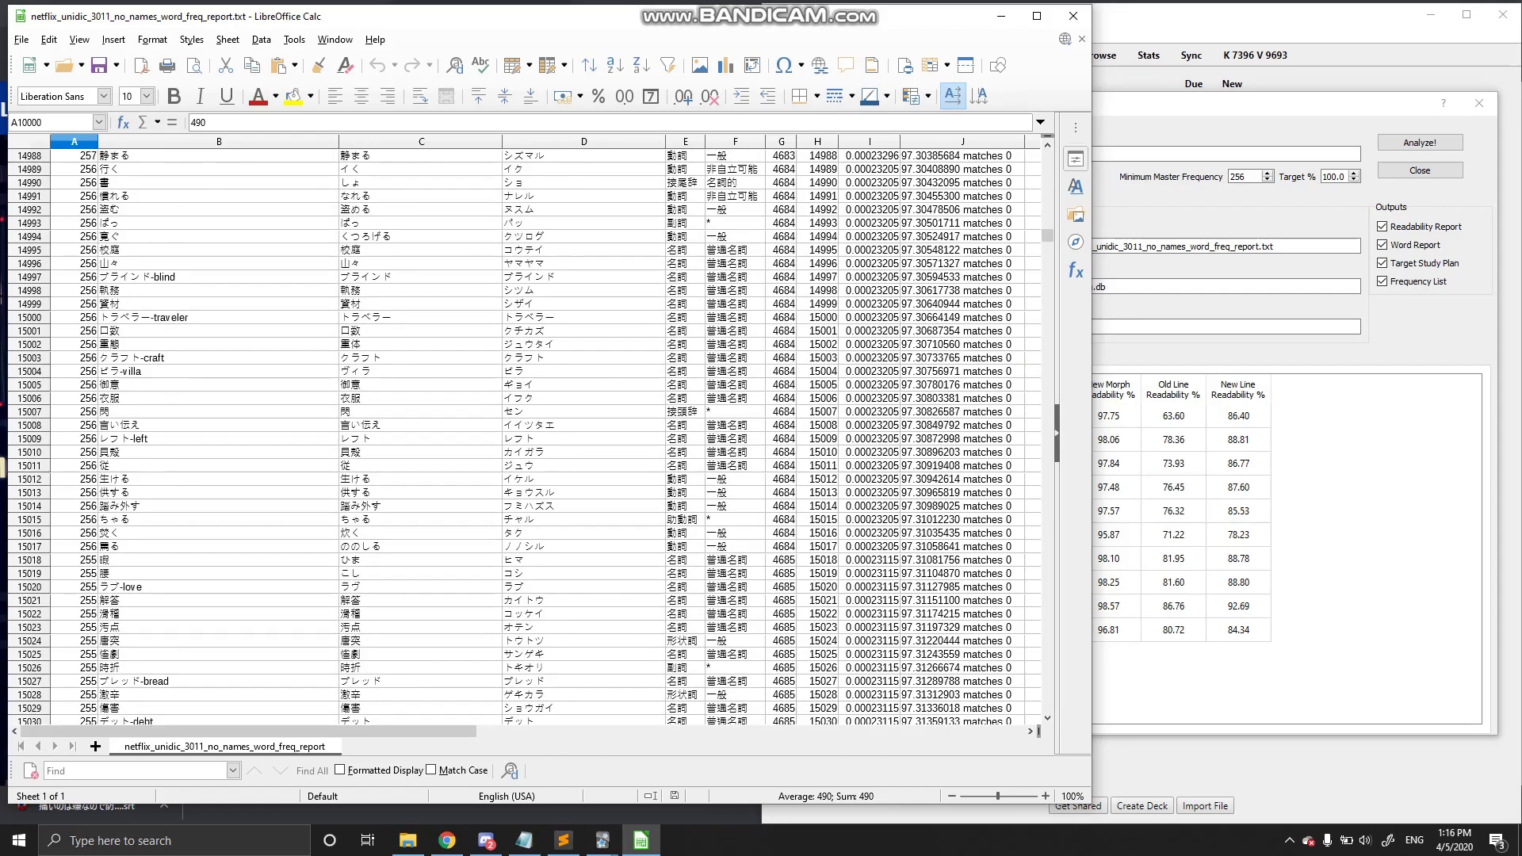
{"action": "left_click", "coordinate": [74, 317]}
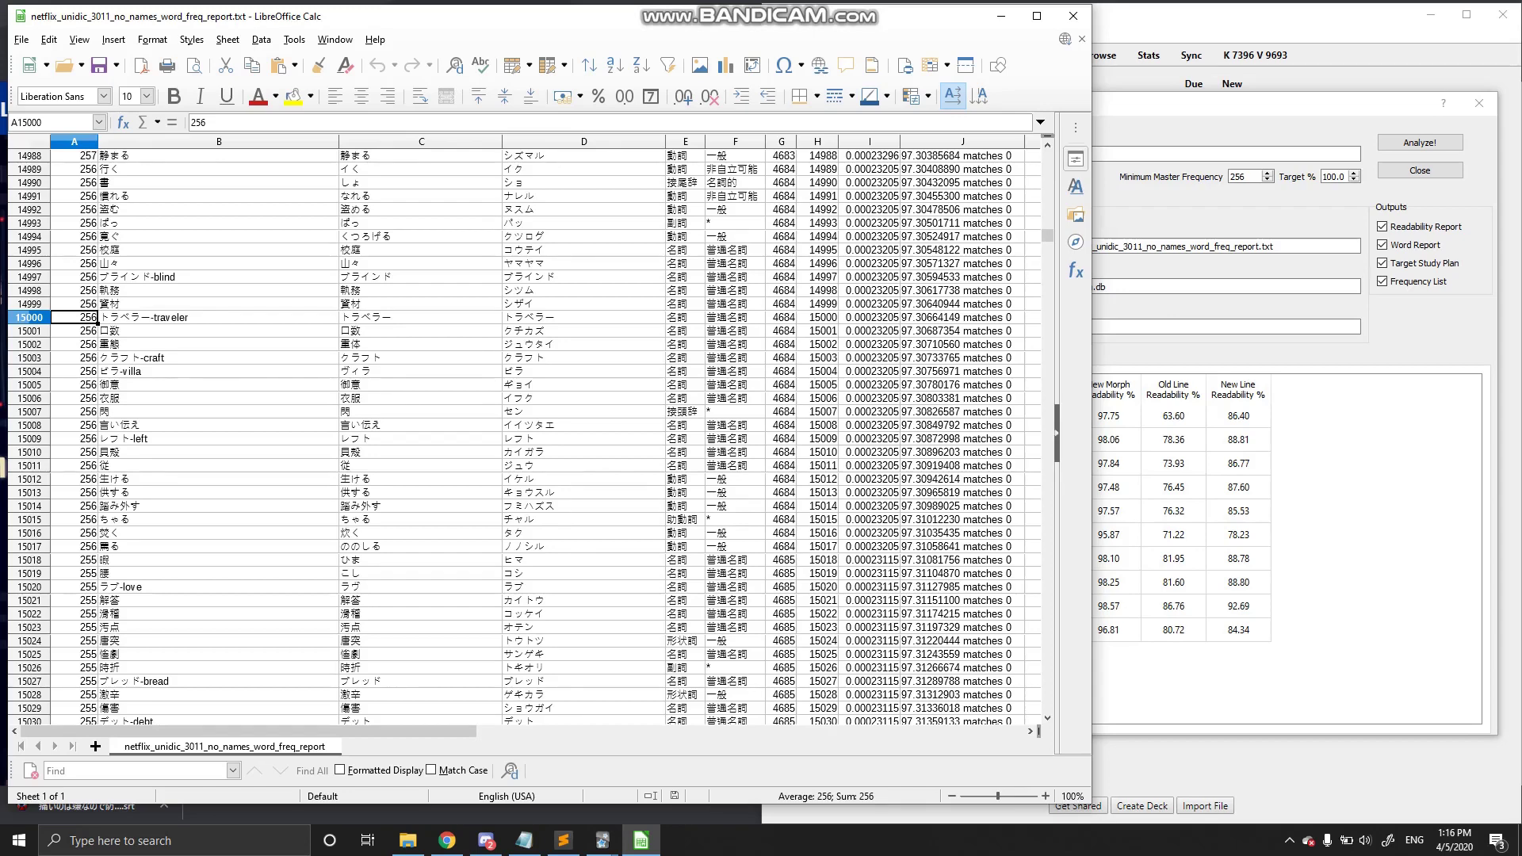
{"action": "left_click", "coordinate": [1229, 246]}
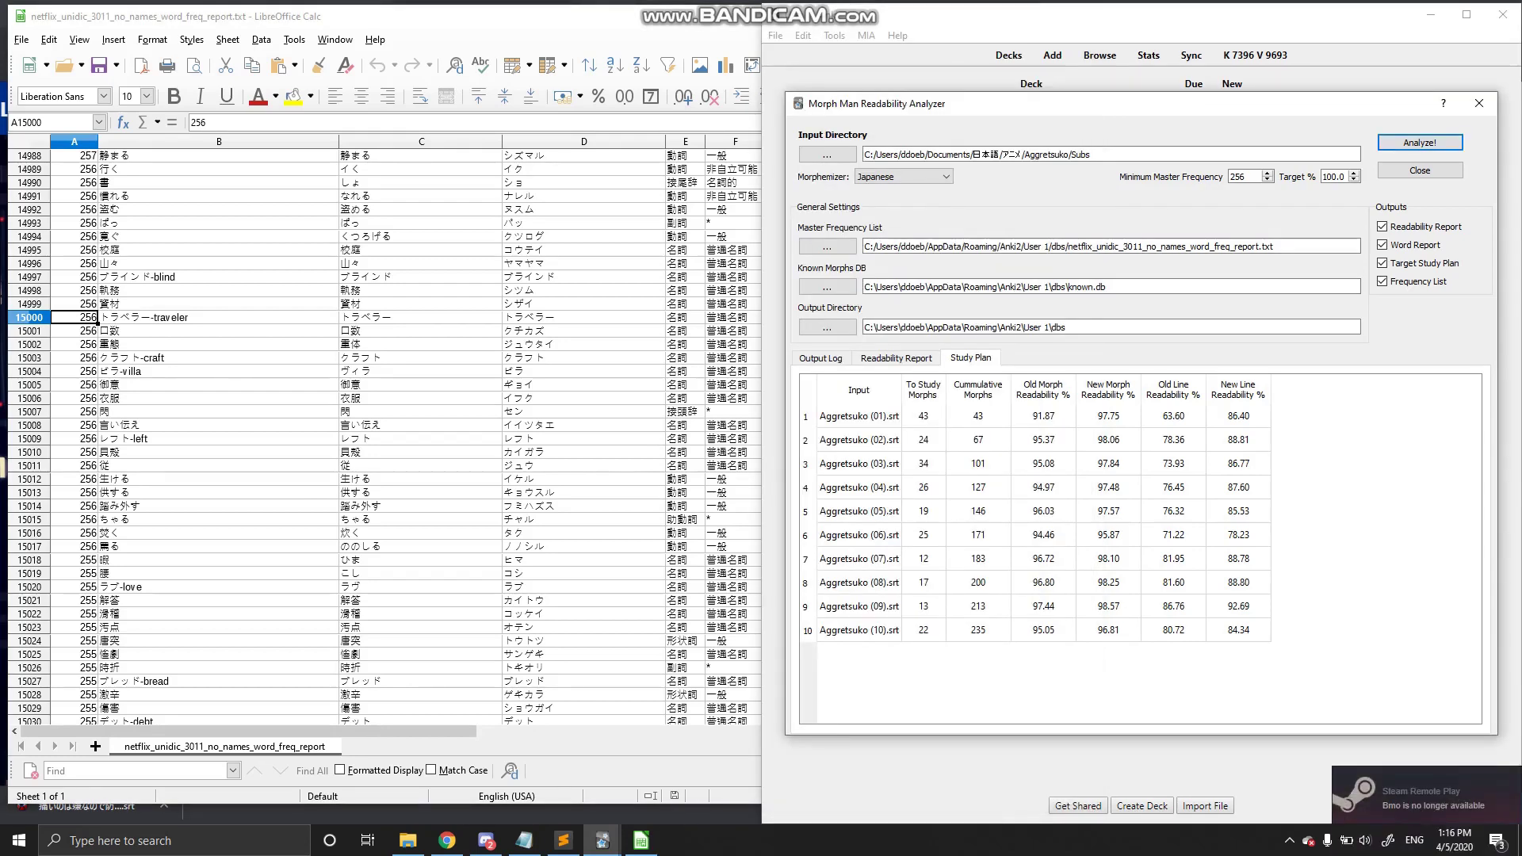
{"action": "key", "text": "alt+Tab"}
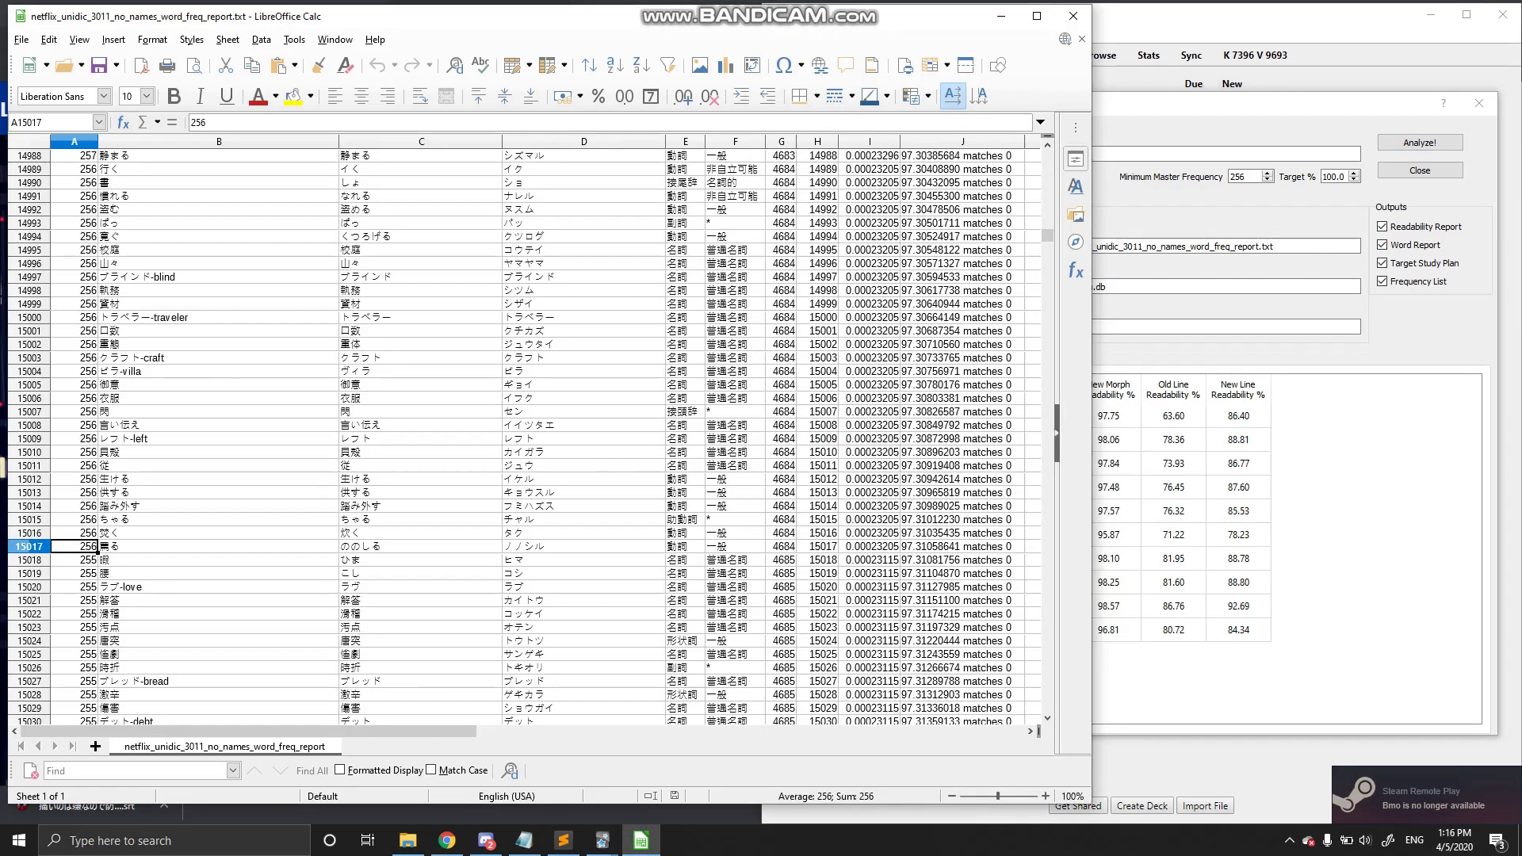
{"action": "key", "text": "alt+Tab"}
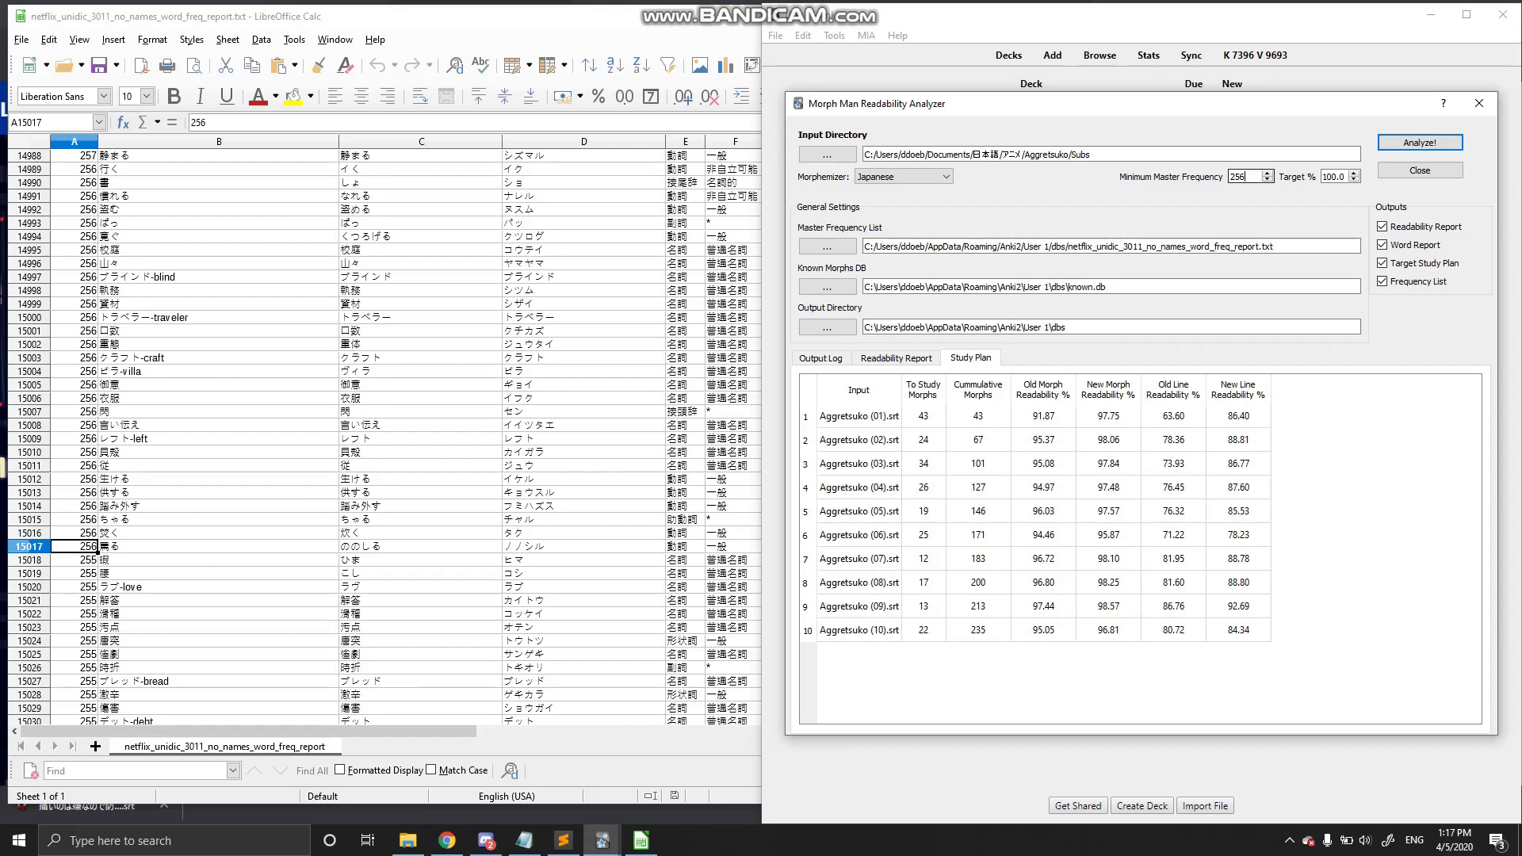
- Set the Minimum Master Frequency to 490 and analyze the Aggretsuko subtitles with the Target % kept at 100
{"action": "double_click", "coordinate": [1238, 177]}
{"action": "type", "text": "490"}
{"action": "key", "text": "Return"}
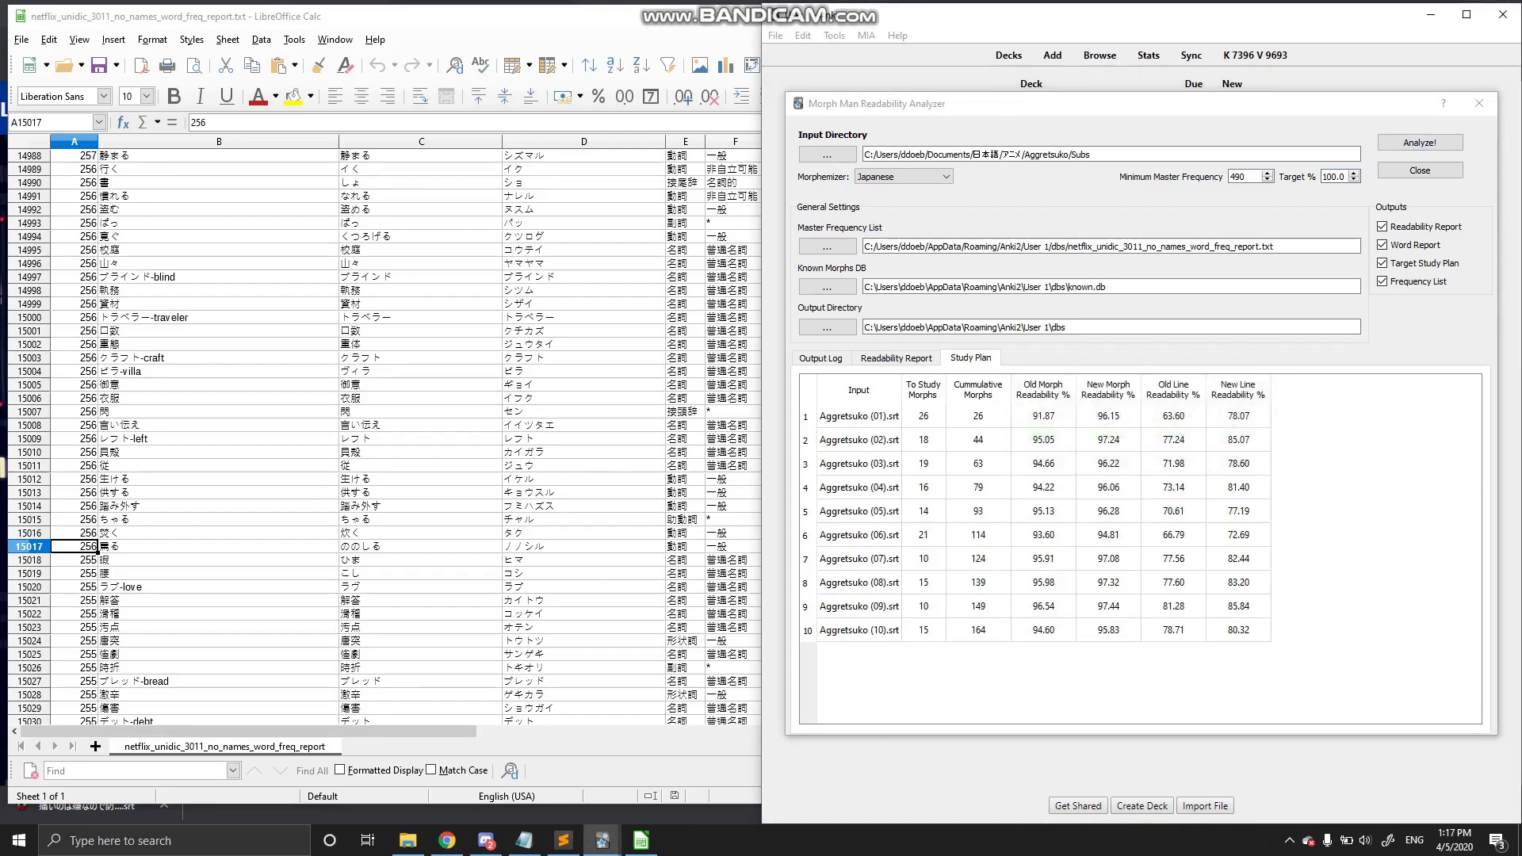
- Examine the study plan's new morph readability for all ten episodes and the cumulative morphs for the final episode
{"action": "key", "text": "shift+Down"}
{"action": "key", "text": "shift+Down"}
{"action": "key", "text": "shift+Down"}
{"action": "key", "text": "shift+Down"}
{"action": "key", "text": "shift+Down"}
{"action": "key", "text": "shift+Down"}
{"action": "key", "text": "shift+Down"}
{"action": "key", "text": "shift+Down"}
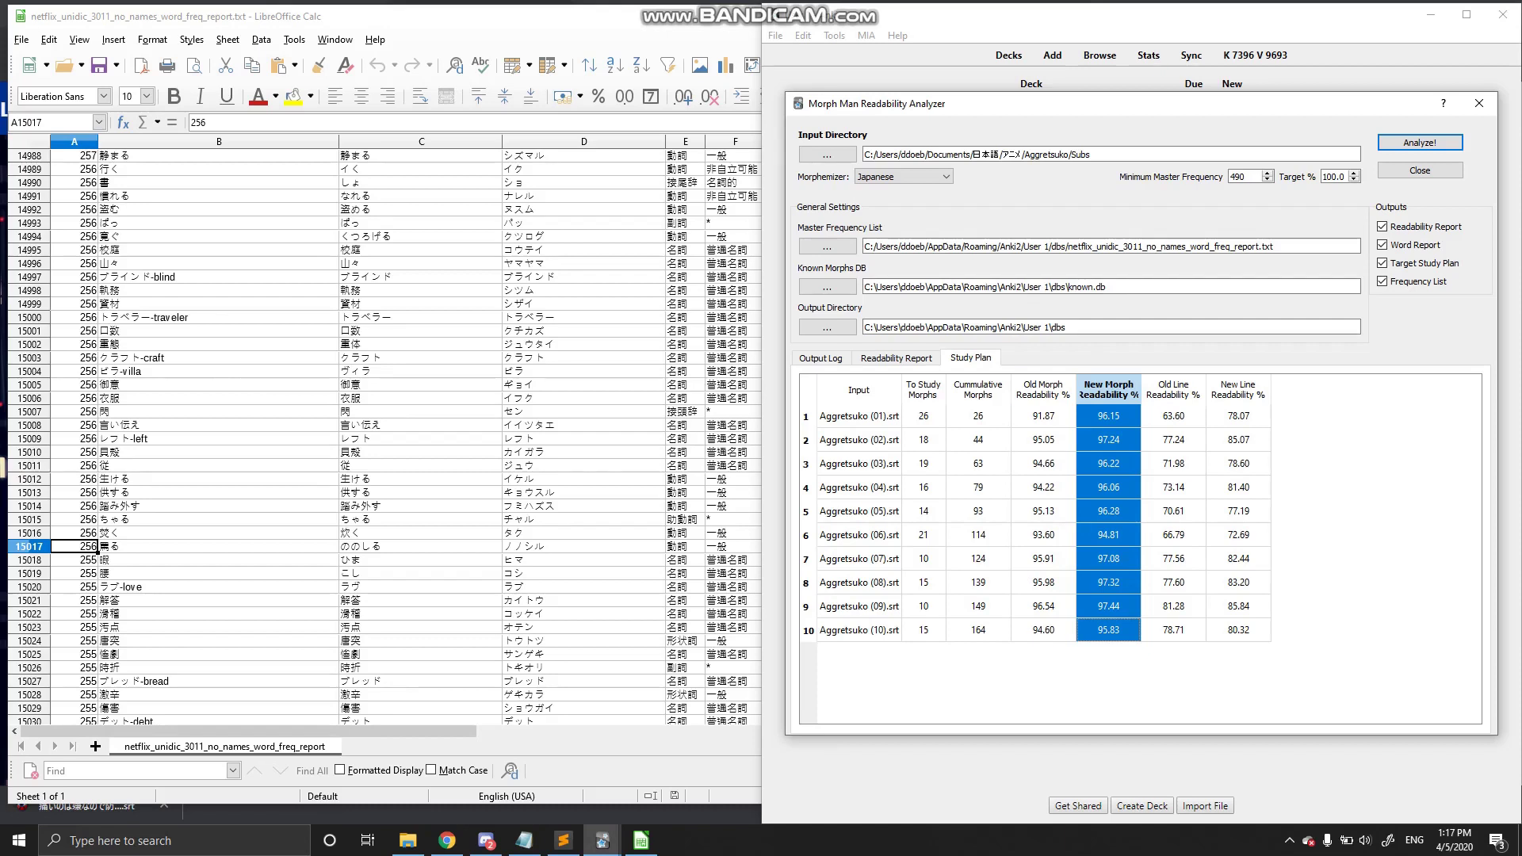
{"action": "left_click", "coordinate": [978, 630]}
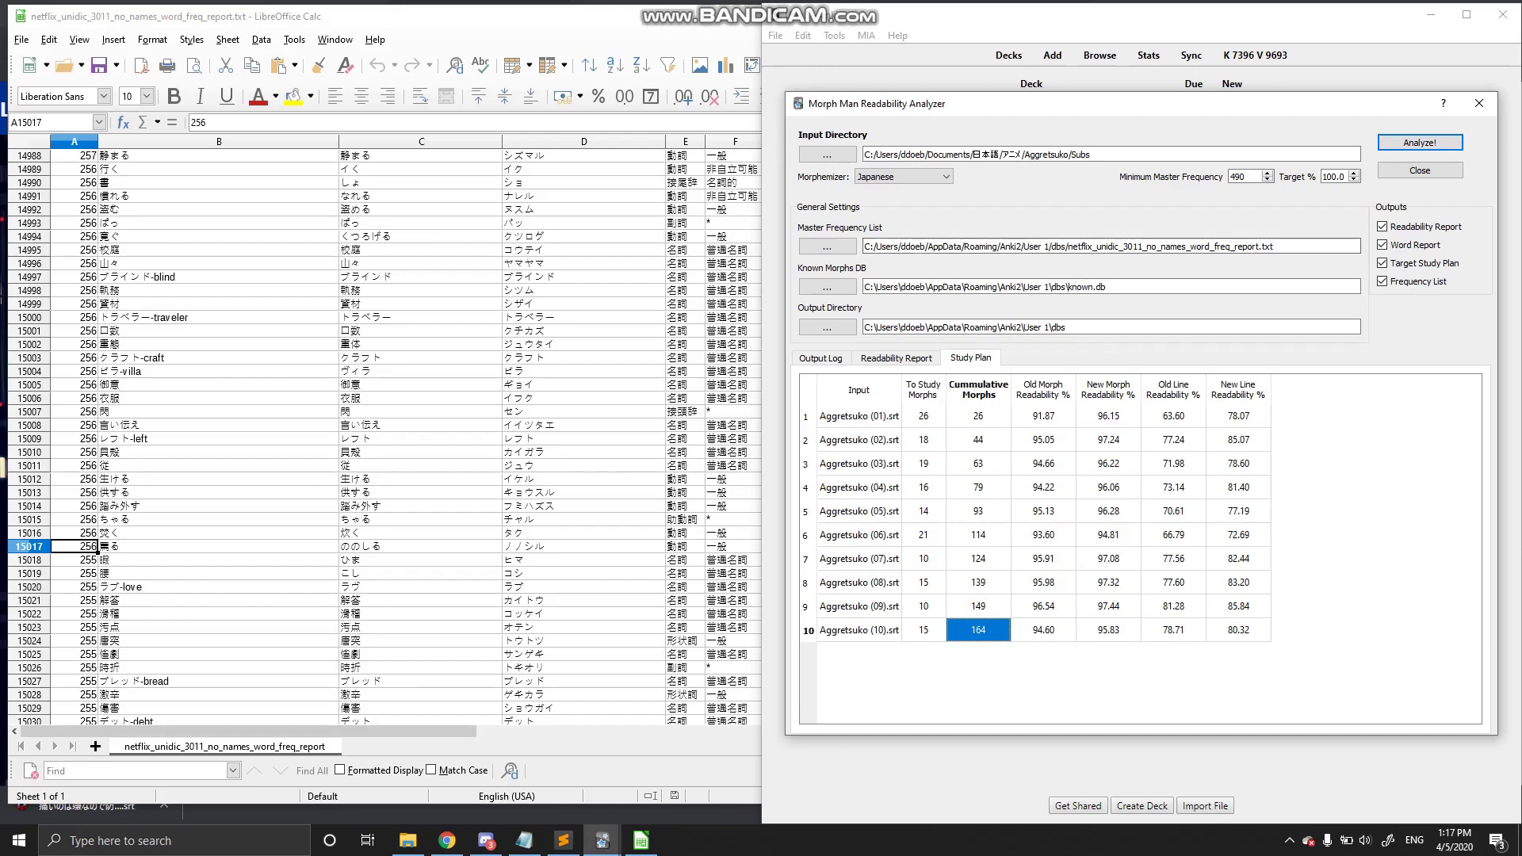
- Choose the tango_n5_n4_n3 database as the Known Morphs DB and analyze the Aggretsuko subtitles with it
{"action": "left_click", "coordinate": [827, 287]}
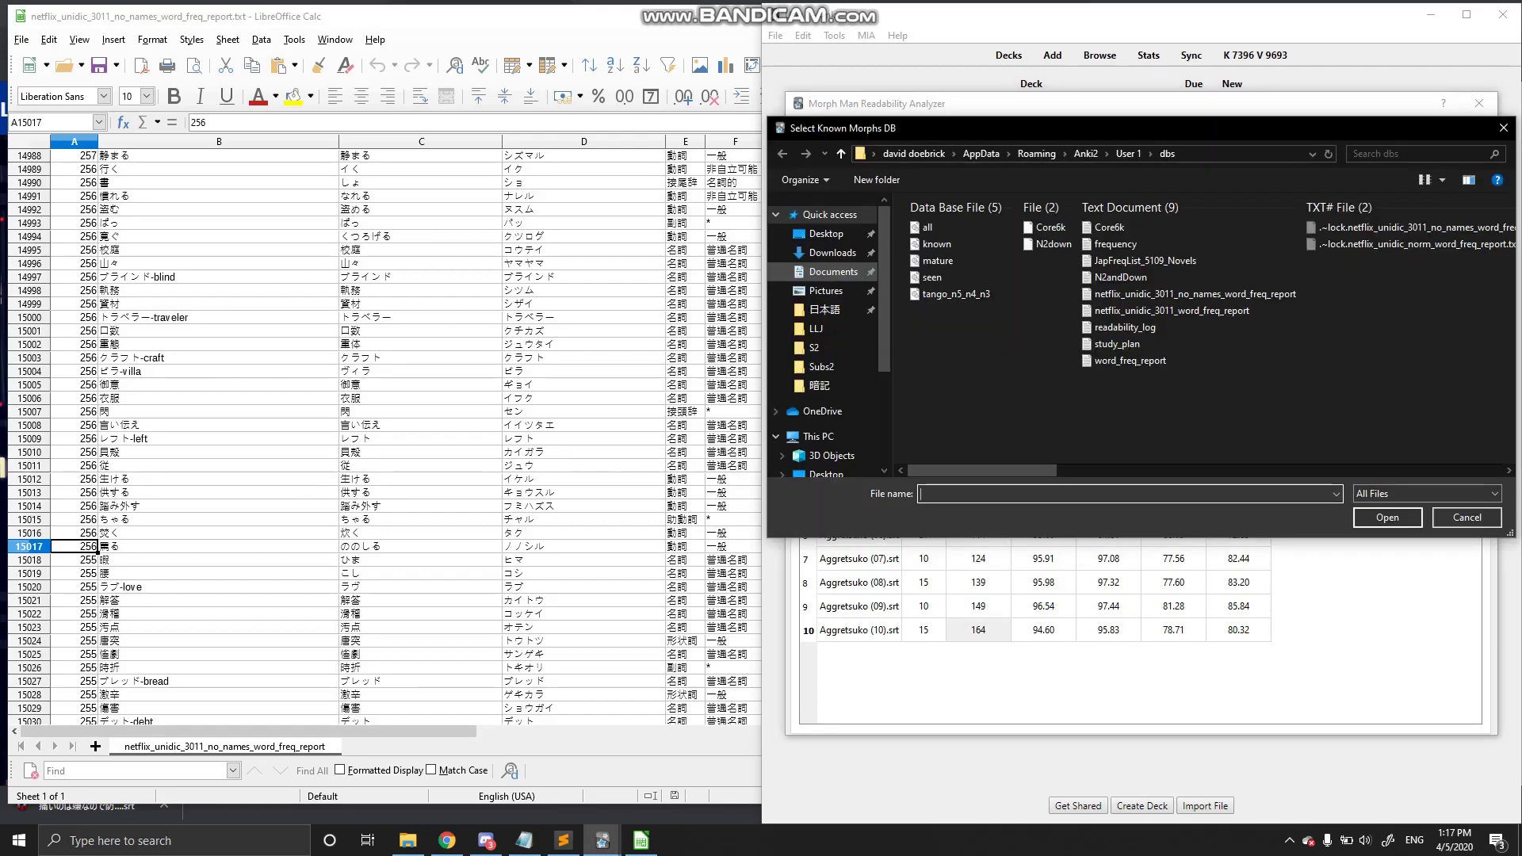
{"action": "left_click", "coordinate": [956, 294]}
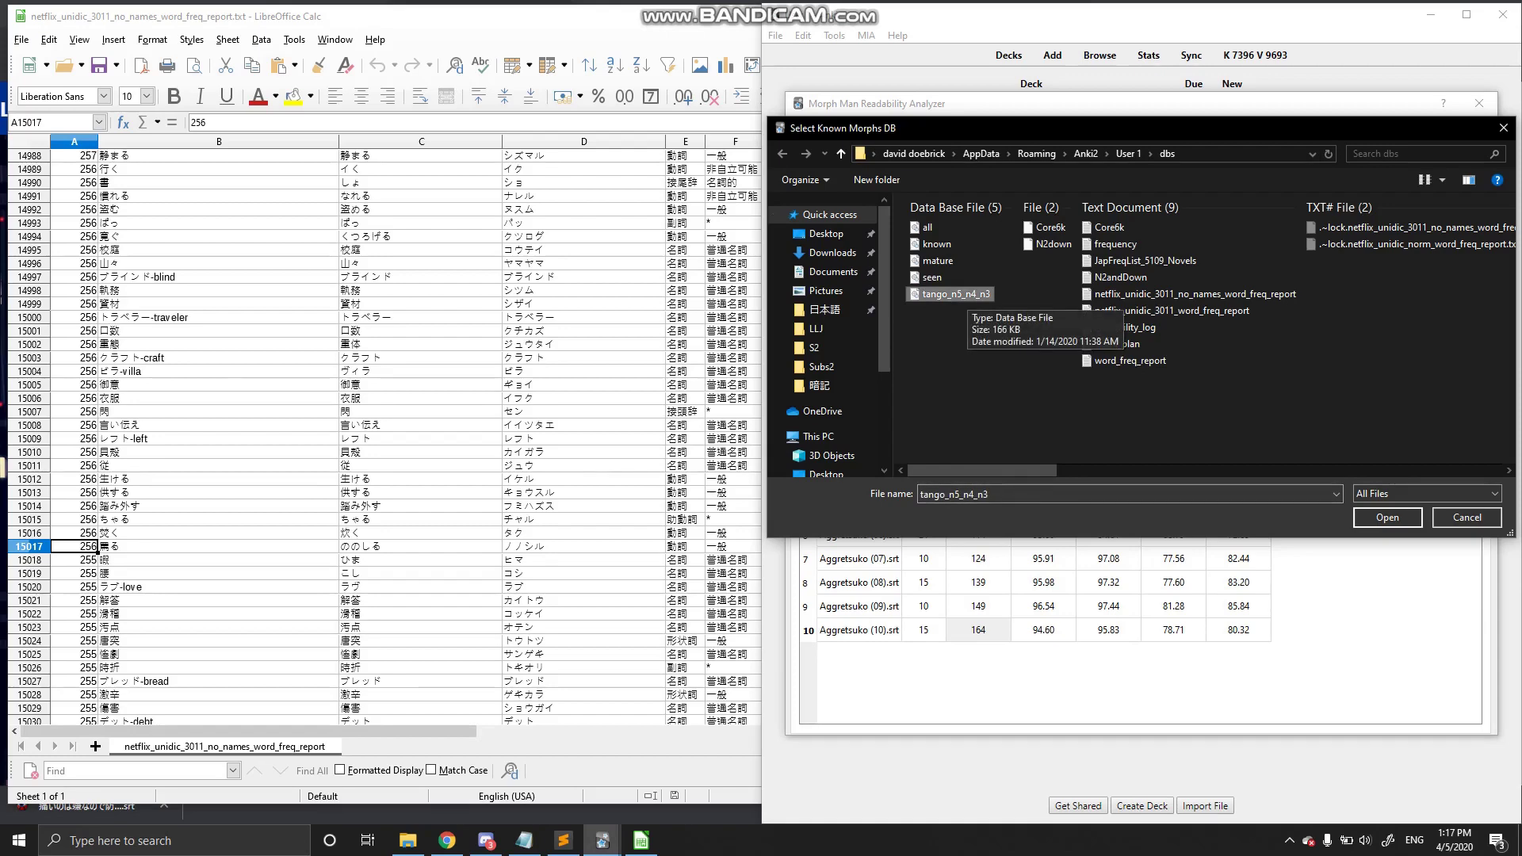
{"action": "double_click", "coordinate": [966, 295]}
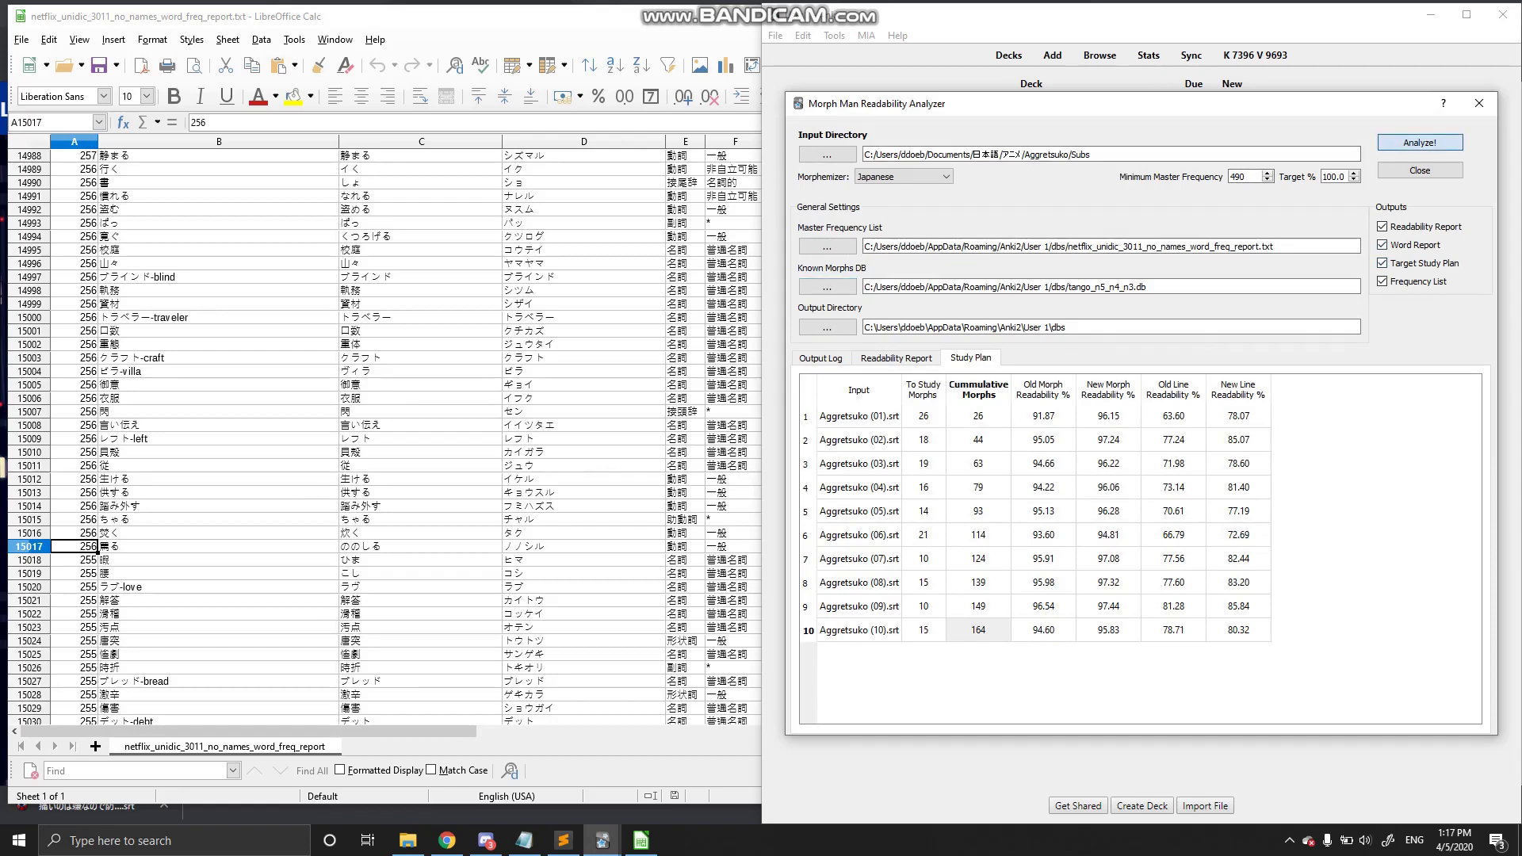
{"action": "left_click", "coordinate": [1420, 141]}
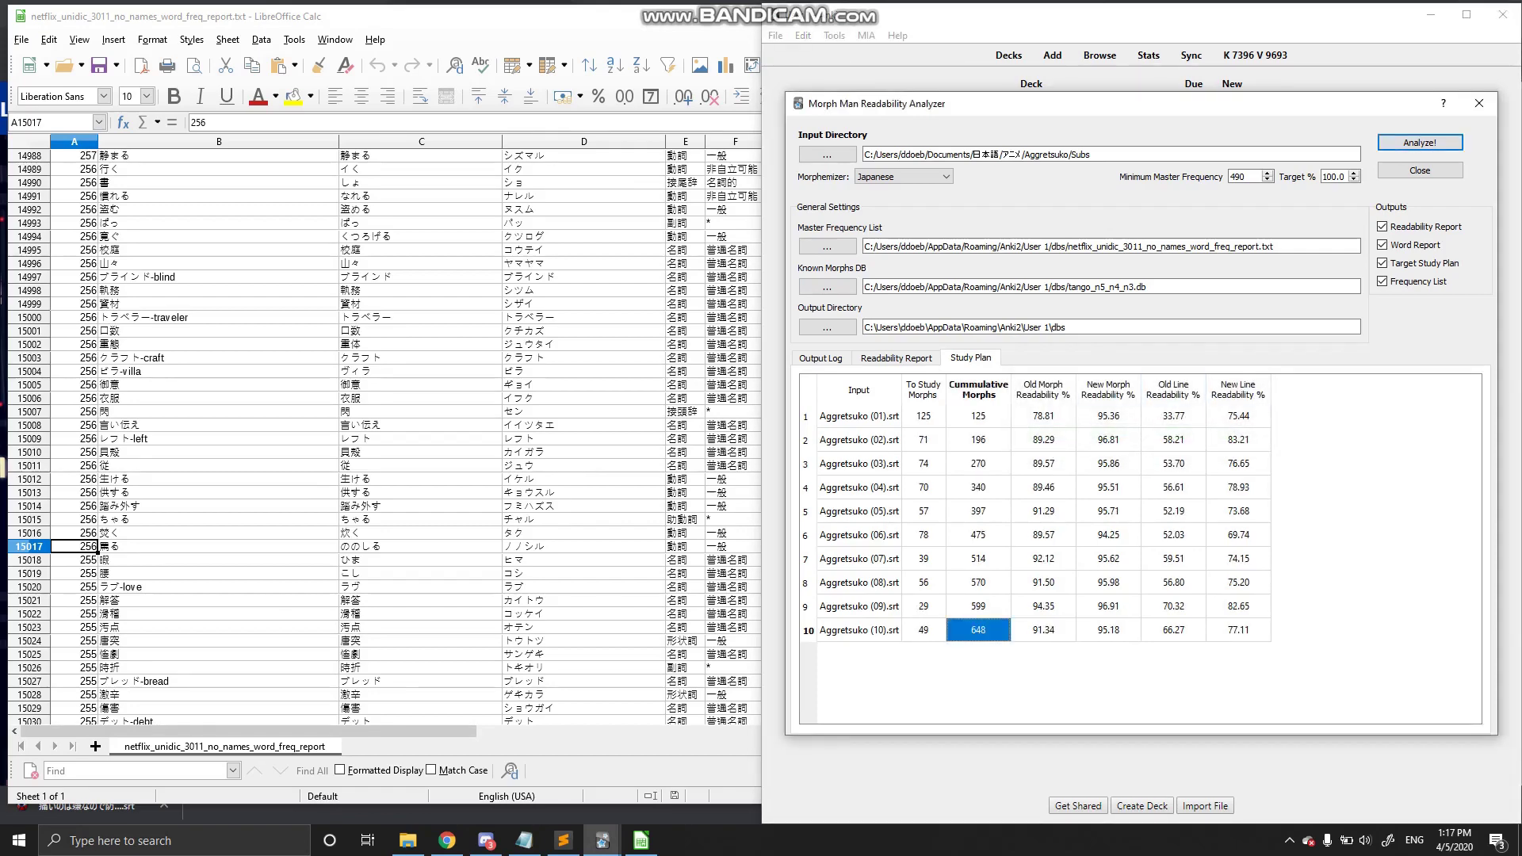
- Examine the old and new morph readability of all ten episodes and the final episode's cumulative morphs under the tango database
{"action": "left_click_drag", "start_coordinate": [1043, 416], "coordinate": [1043, 630]}
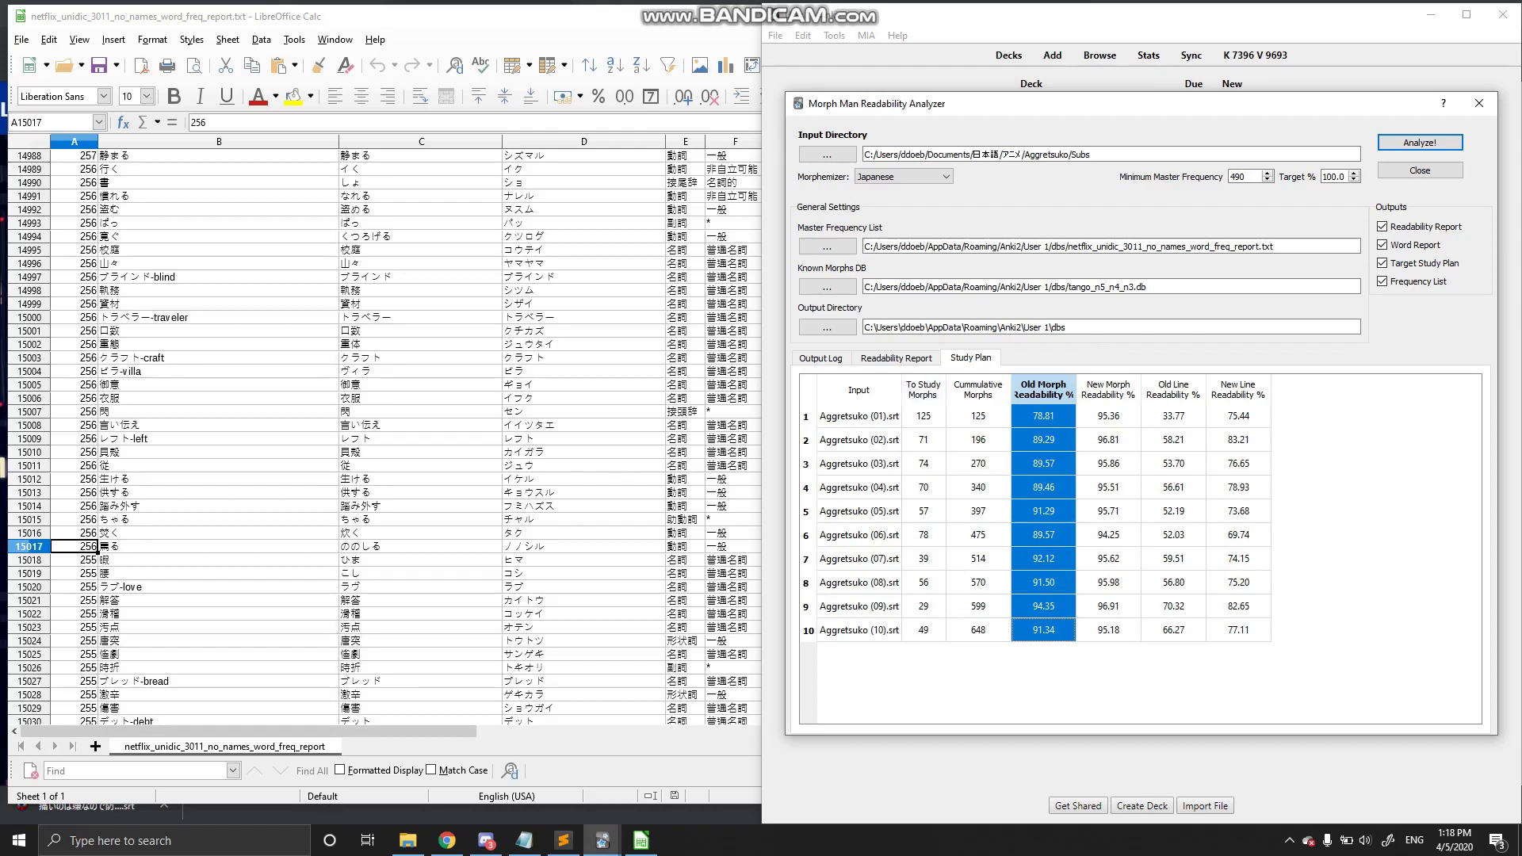
{"action": "key", "text": "Left"}
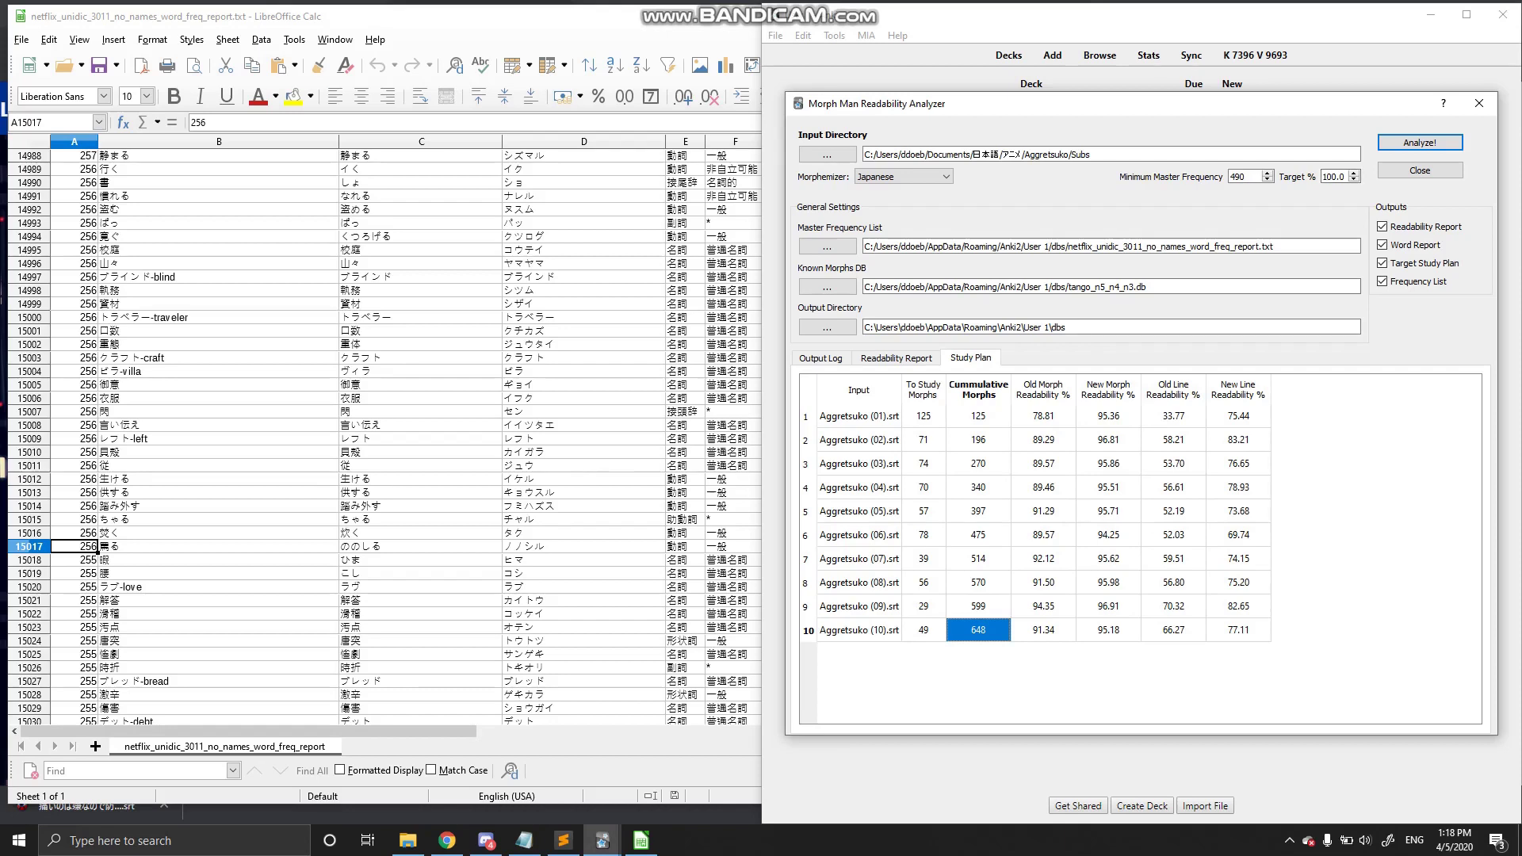
{"action": "left_click_drag", "start_coordinate": [1108, 416], "coordinate": [1108, 630]}
{"action": "left_click", "coordinate": [1335, 547]}
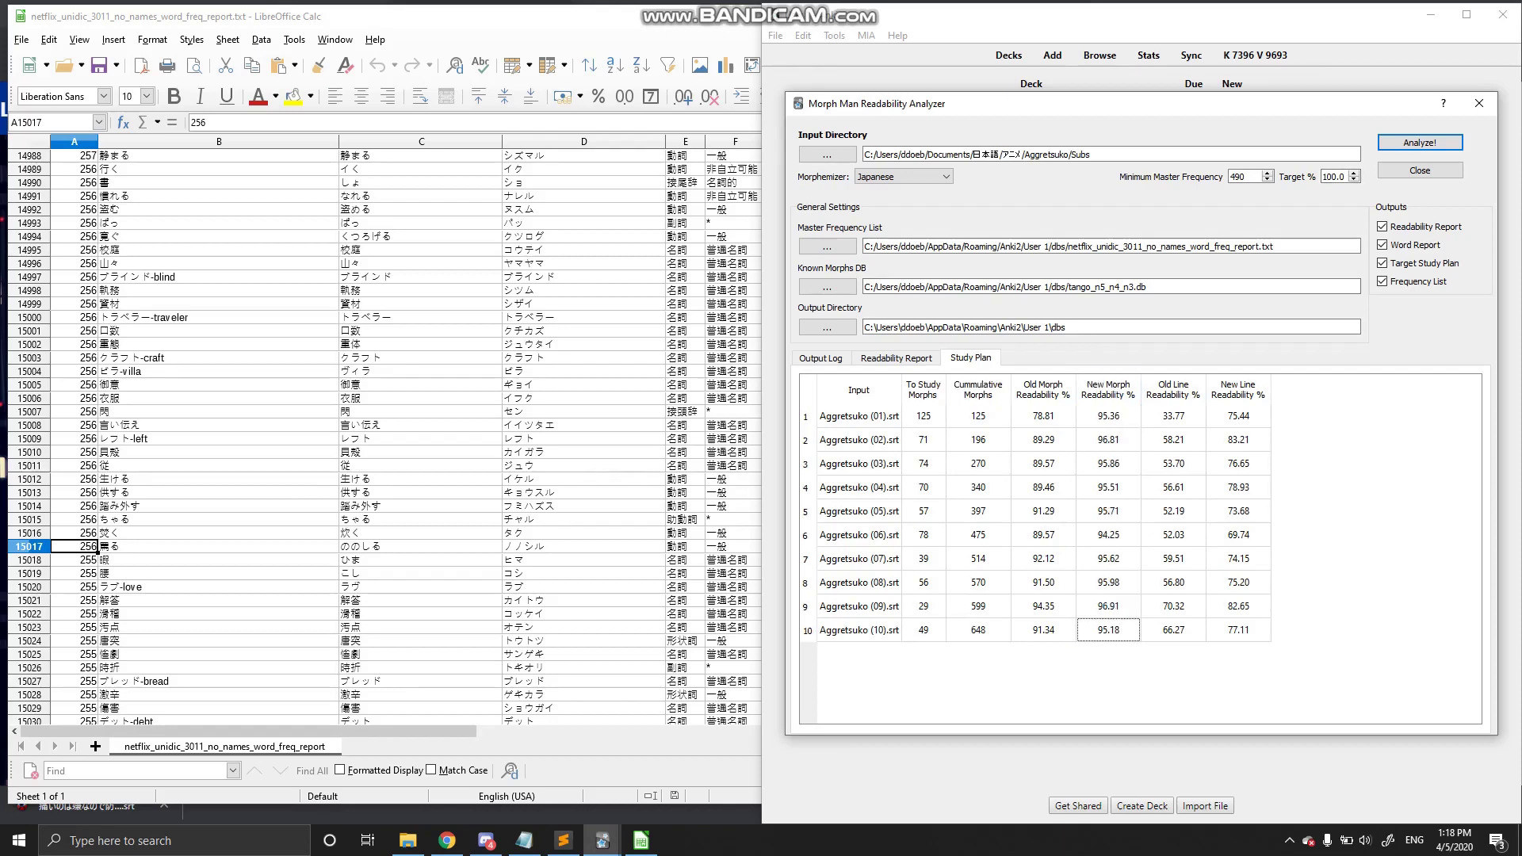
- Set the Target % to 95 and analyze the Aggretsuko subtitles against the tango_n5_n4_n3 database
{"action": "left_click_drag", "start_coordinate": [1346, 176], "coordinate": [1319, 177]}
{"action": "type", "text": "95"}
{"action": "left_click", "coordinate": [1420, 143]}
{"action": "key", "text": "Return"}
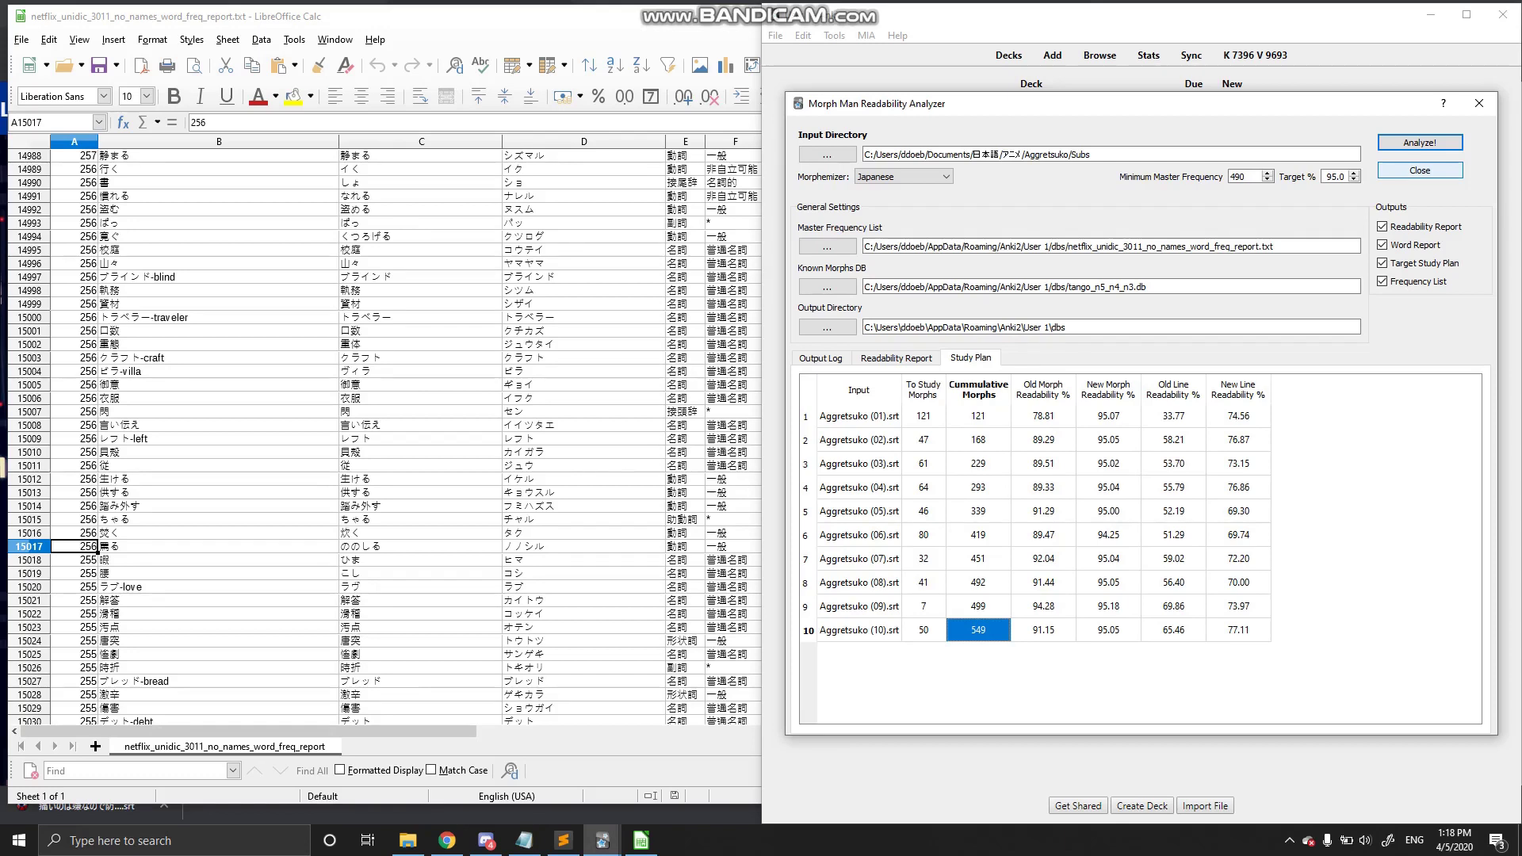
- Reopen the Readability Analyzer with known.db as the Known Morphs DB and analyze the Aggretsuko subtitles
{"action": "left_click", "coordinate": [1420, 171]}
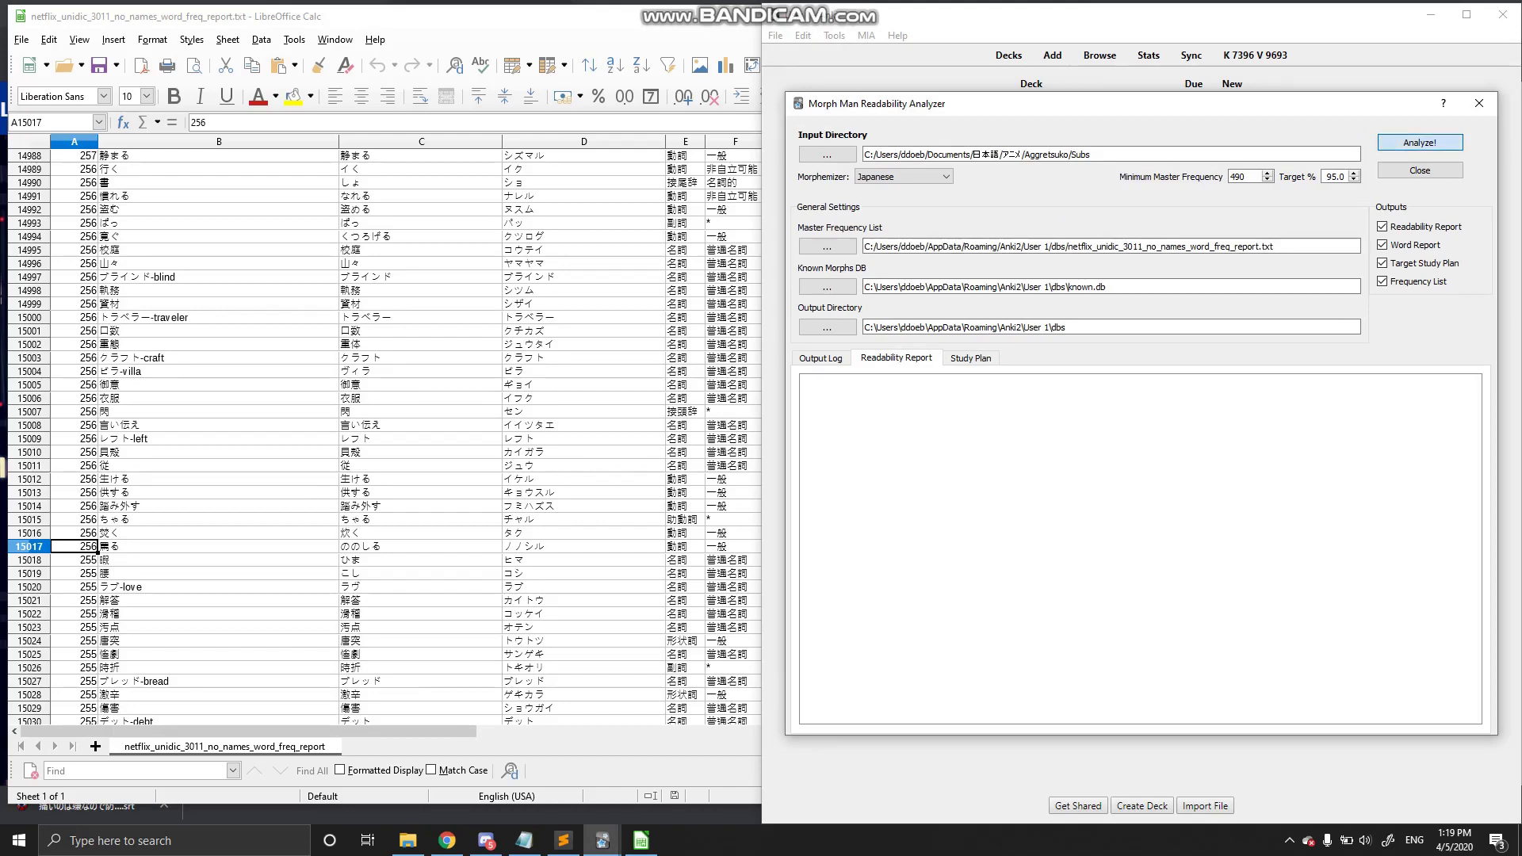
{"action": "left_click", "coordinate": [1421, 143]}
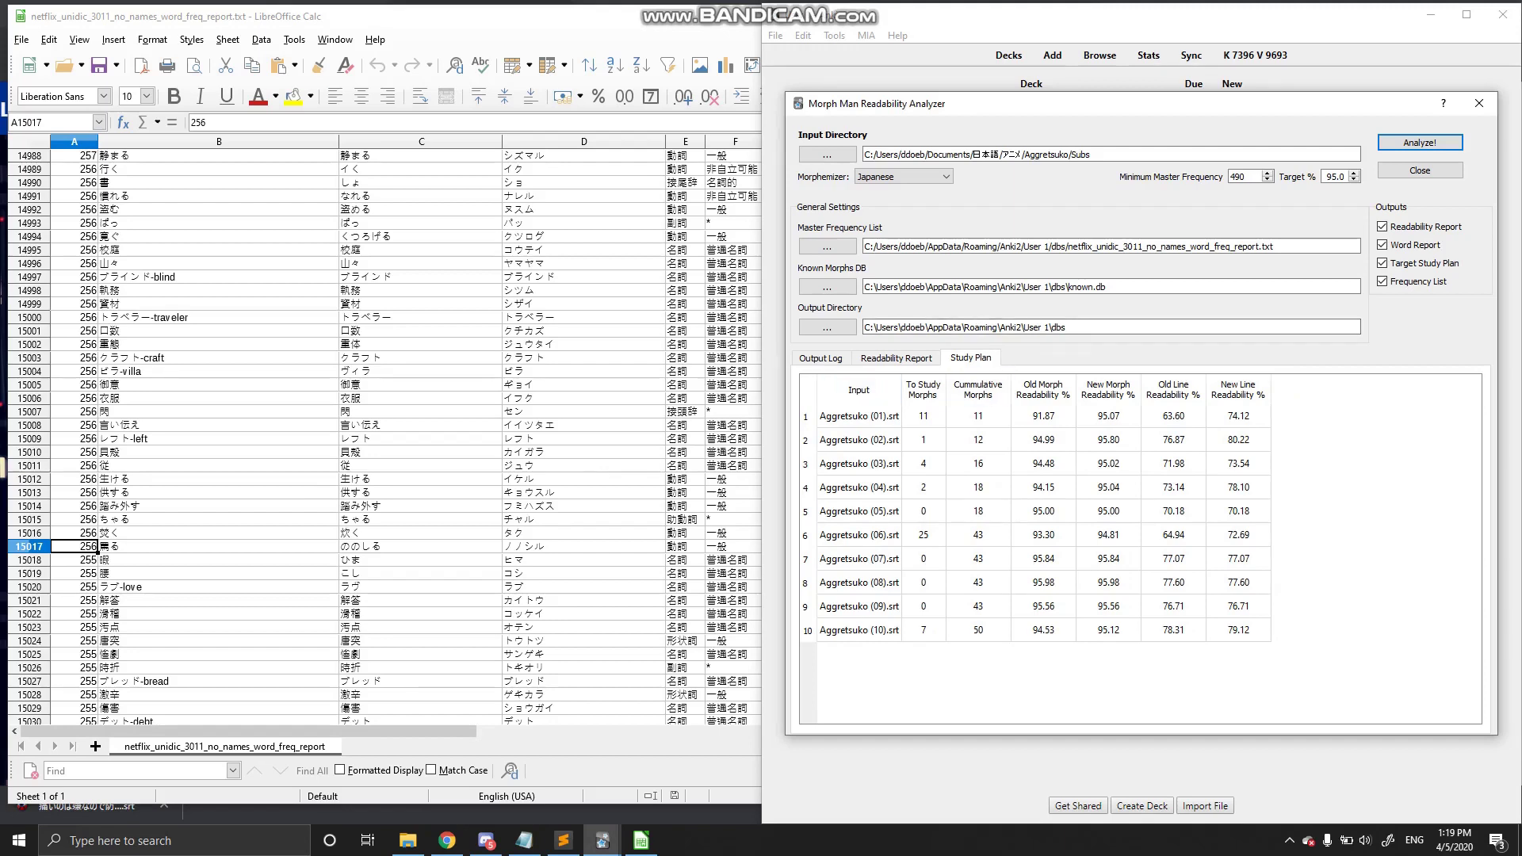
- Examine the study plan's episode list, morphs to study and cumulative morphs, especially for episodes 1 and 2, and close the Readability Analyzer
{"action": "left_click_drag", "start_coordinate": [924, 416], "coordinate": [978, 608]}
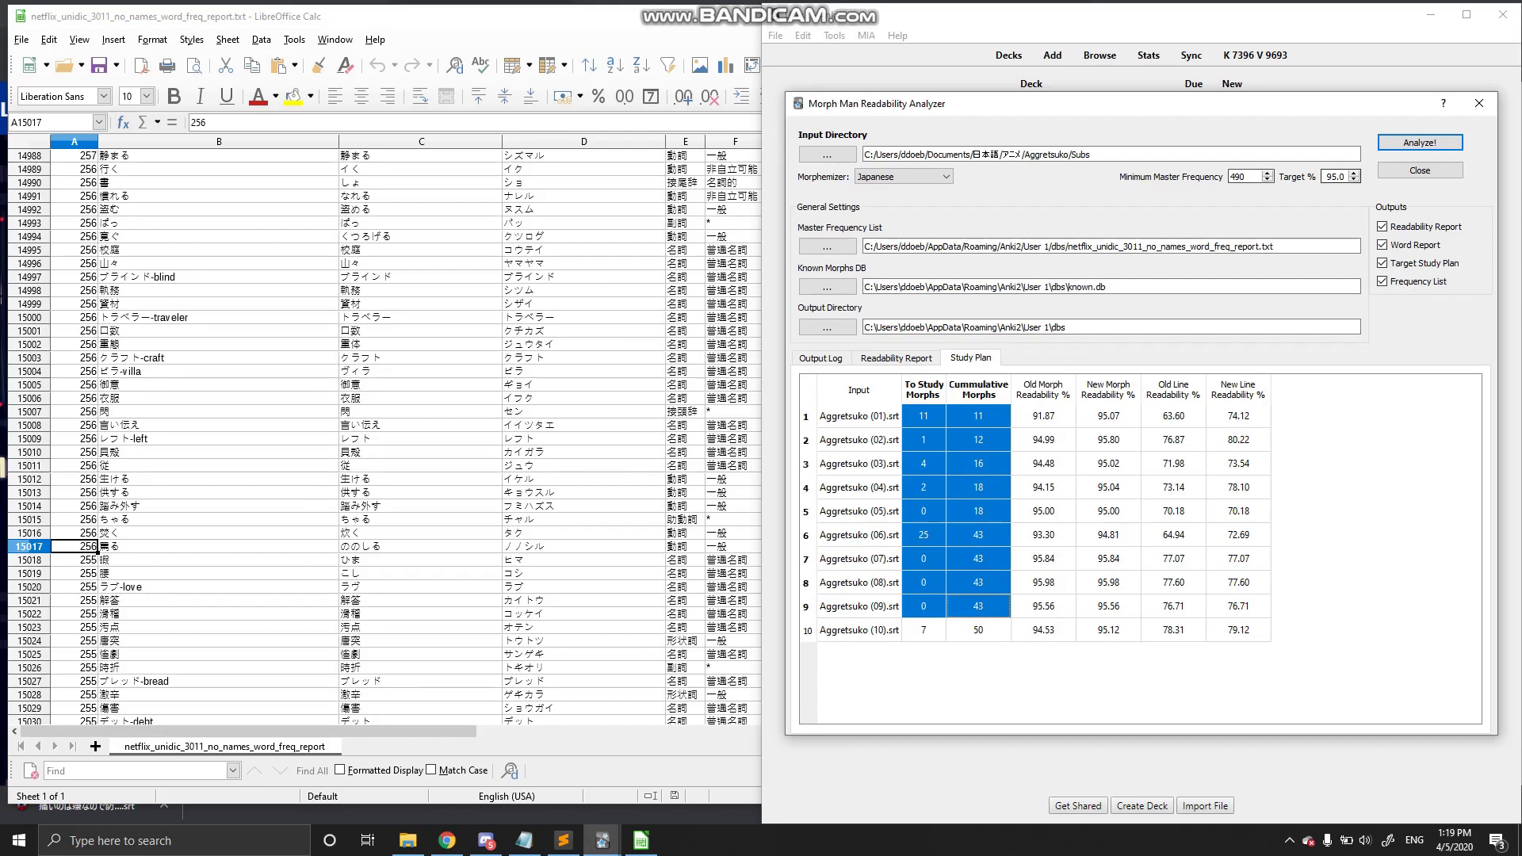
{"action": "left_click", "coordinate": [979, 440]}
{"action": "left_click", "coordinate": [924, 416]}
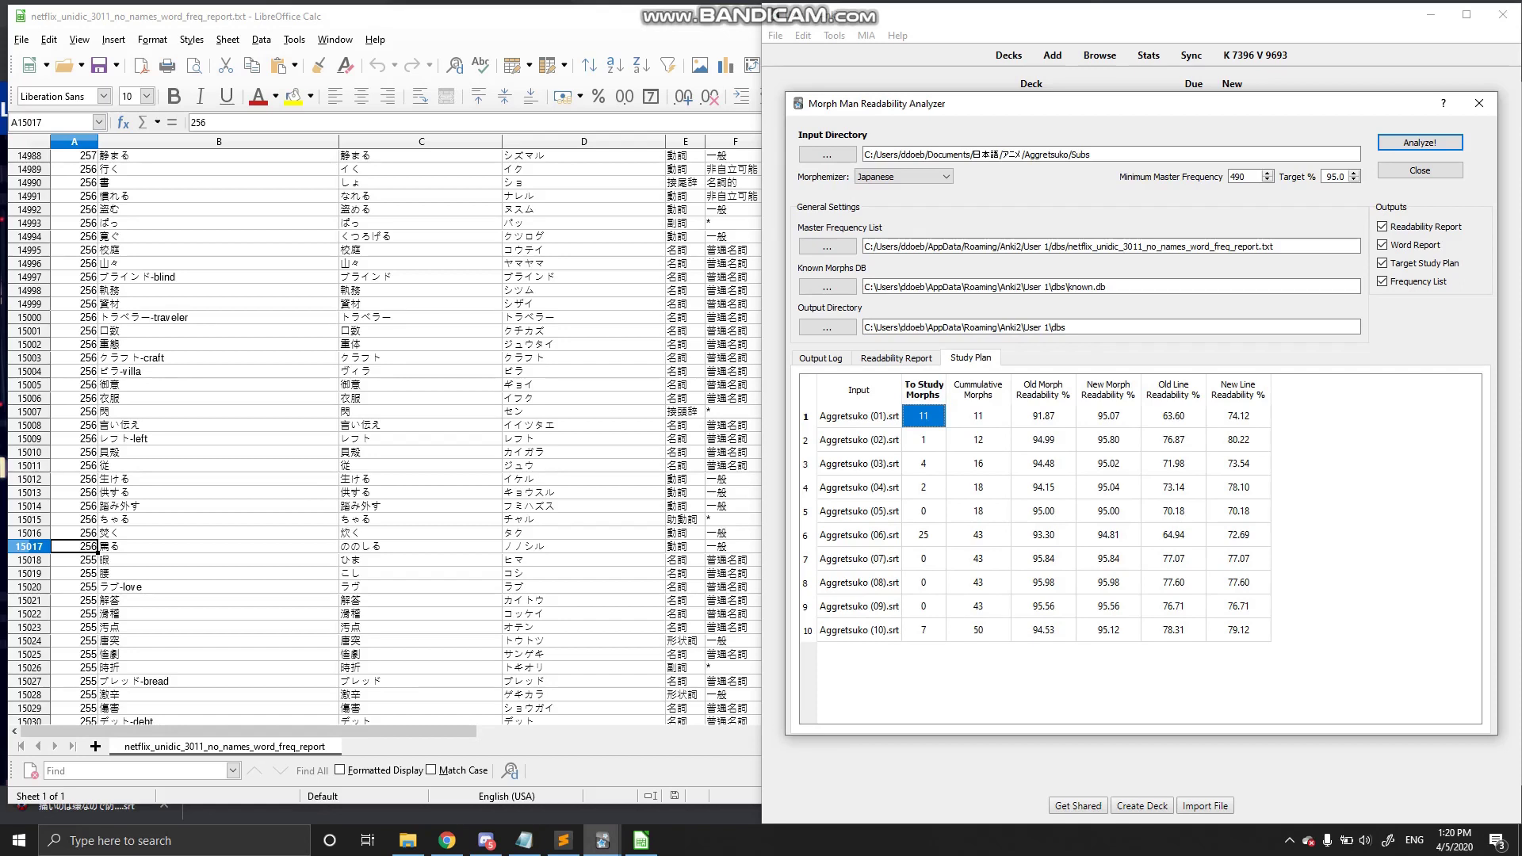
{"action": "left_click", "coordinate": [924, 440]}
{"action": "left_click", "coordinate": [924, 417]}
{"action": "left_click_drag", "start_coordinate": [860, 416], "coordinate": [860, 631]}
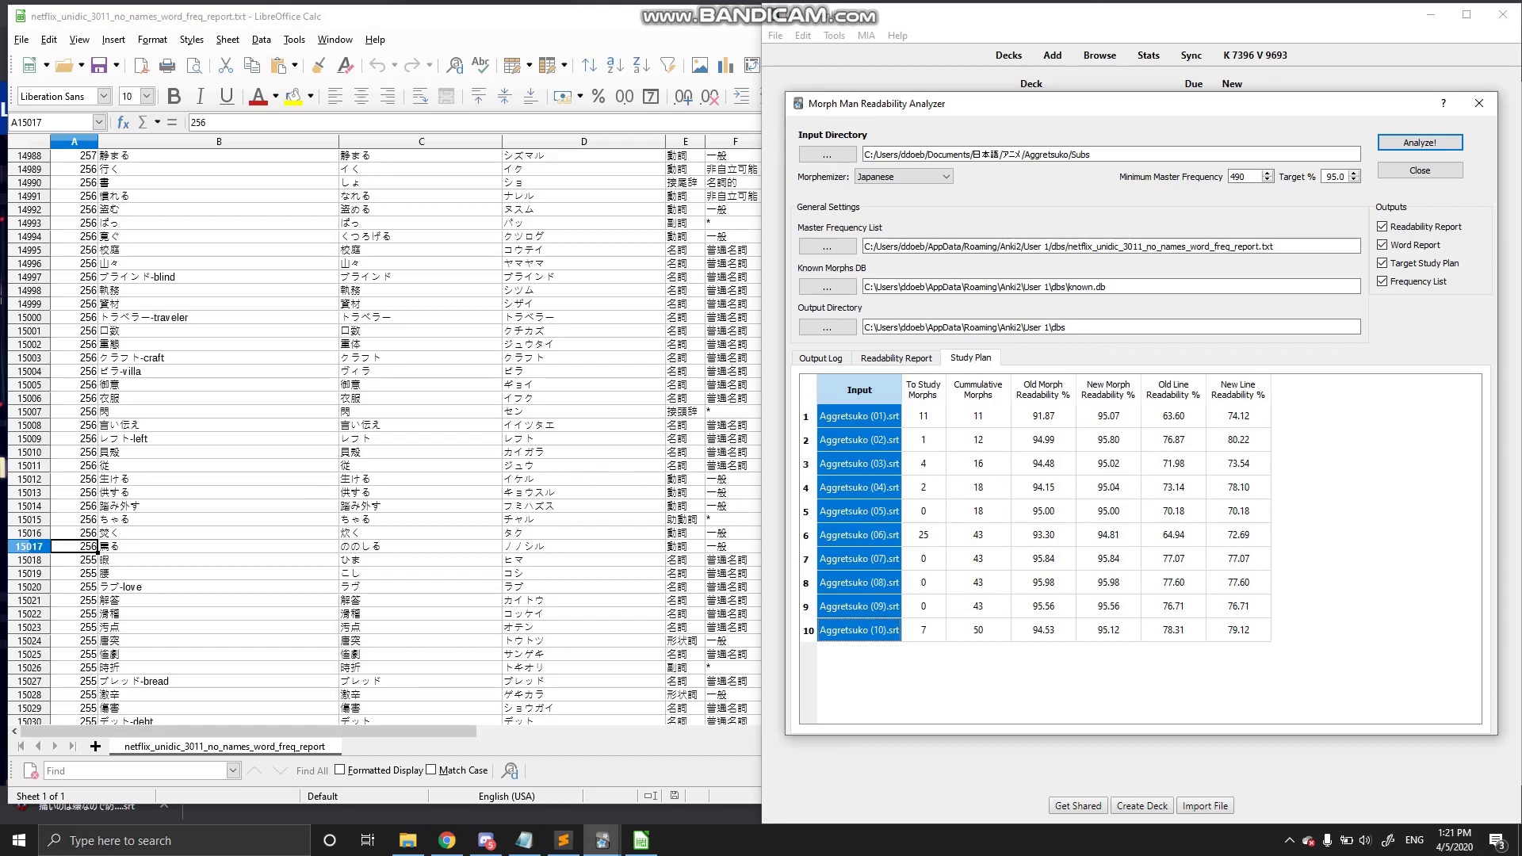
{"action": "left_click", "coordinate": [859, 417]}
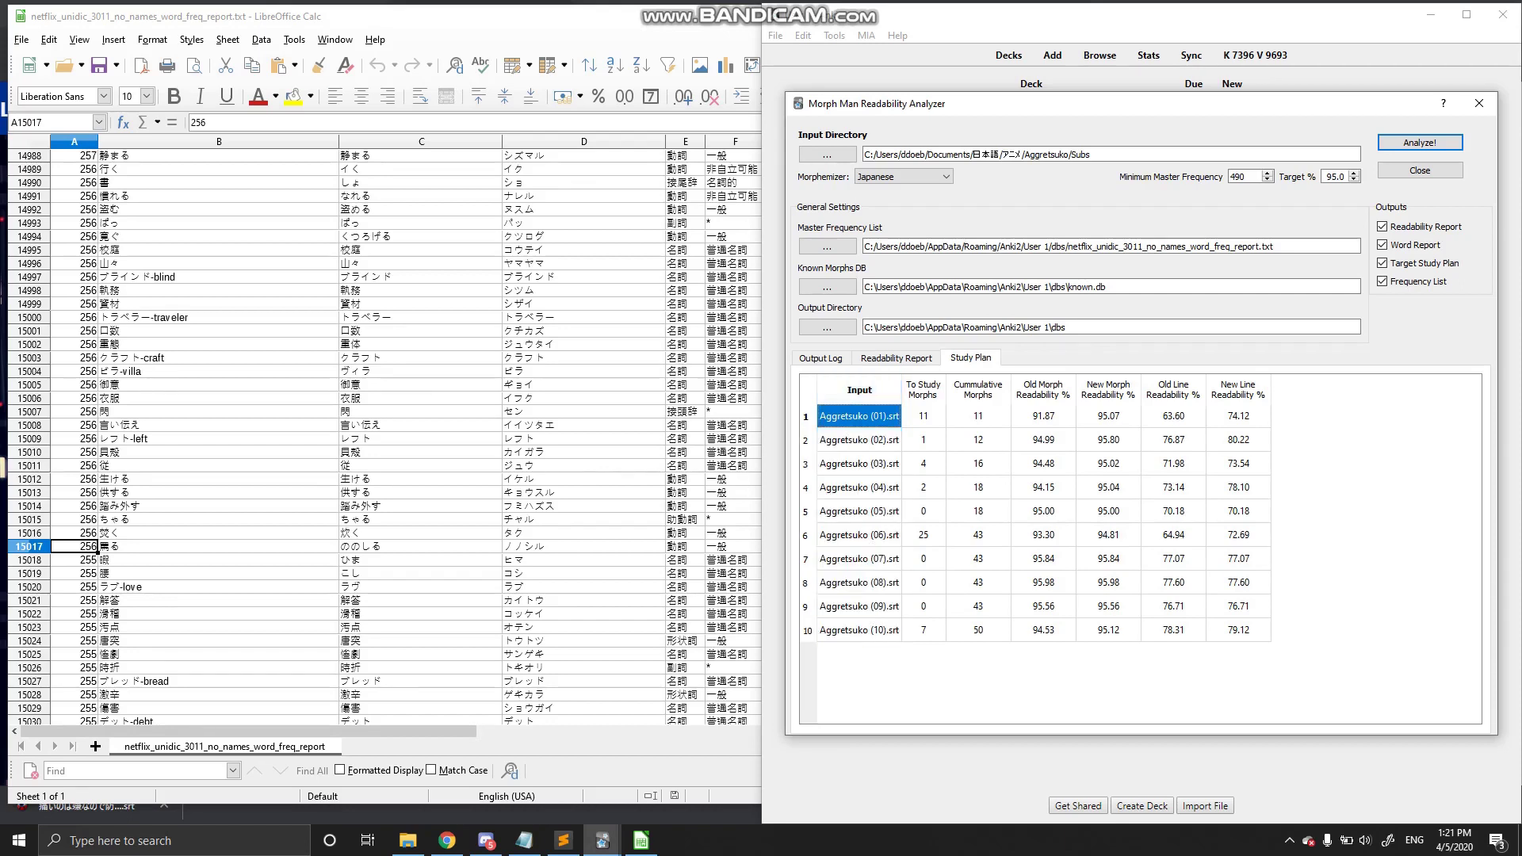
{"action": "left_click", "coordinate": [923, 416]}
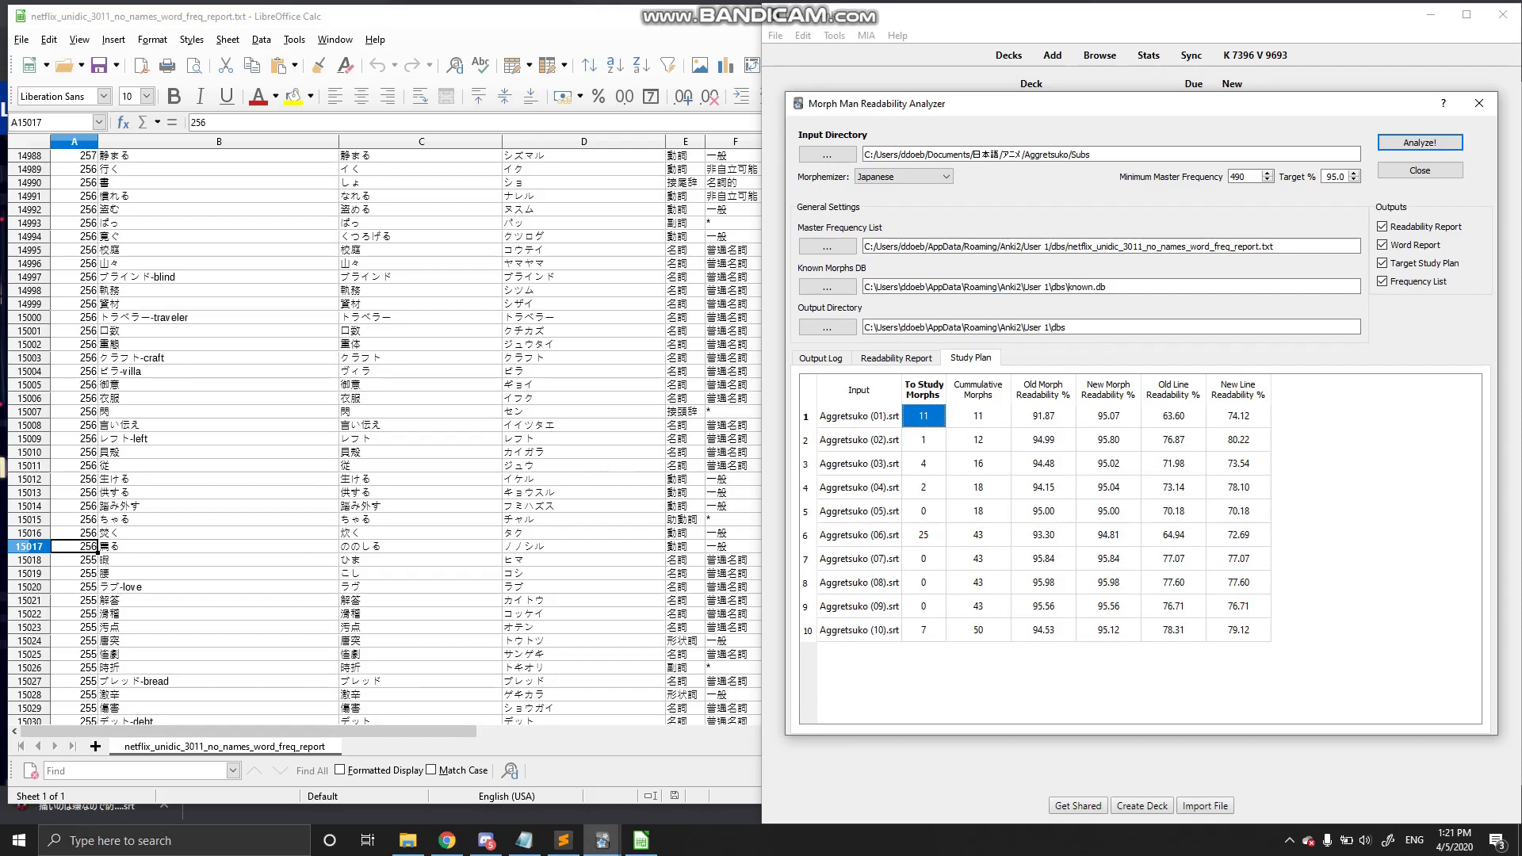
{"action": "left_click", "coordinate": [924, 440]}
{"action": "left_click", "coordinate": [1348, 547]}
{"action": "left_click", "coordinate": [1480, 103]}
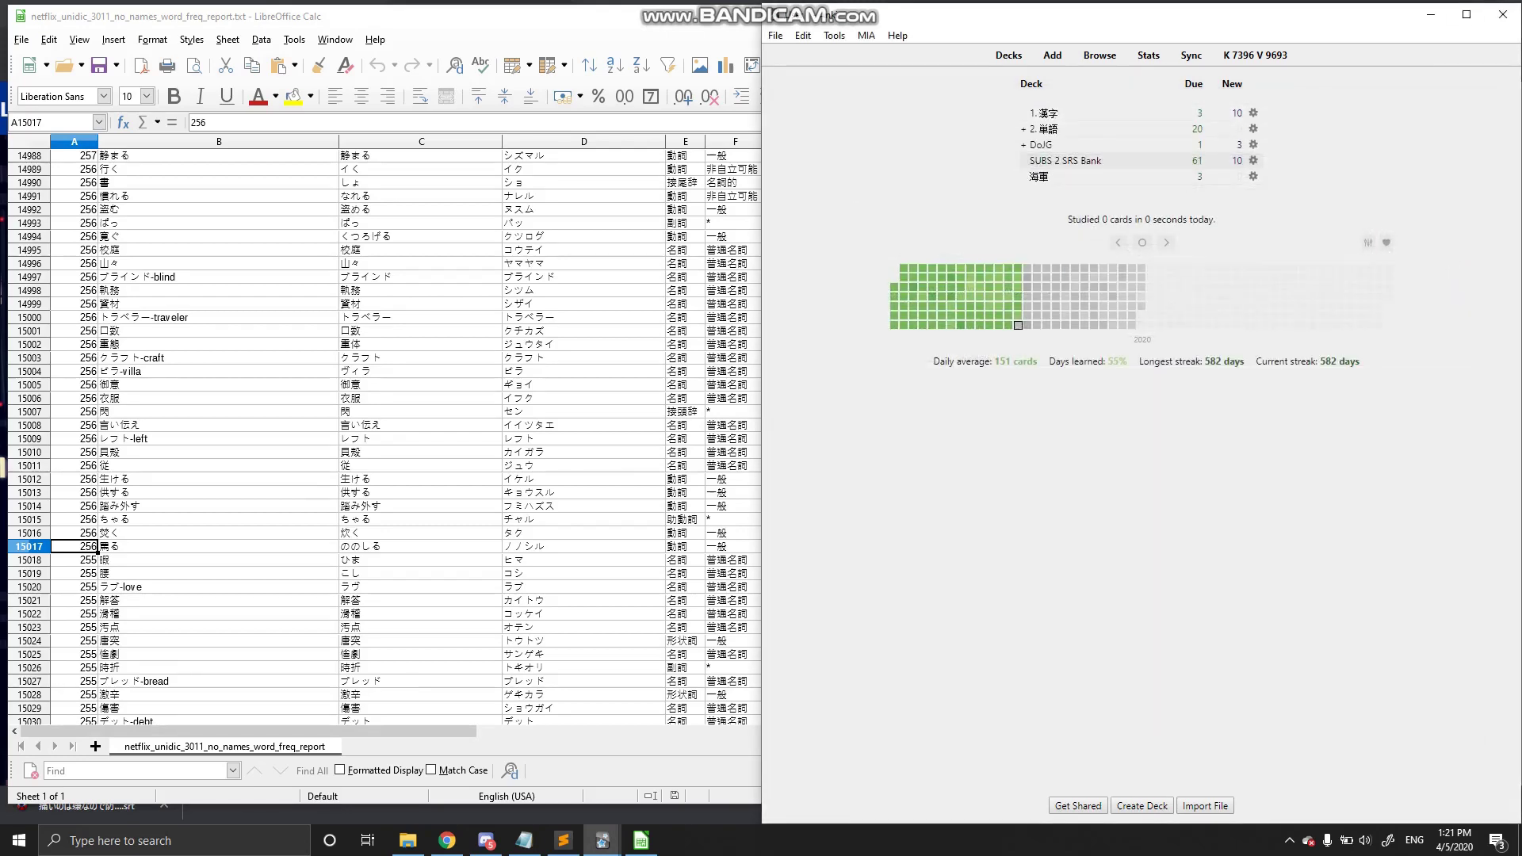